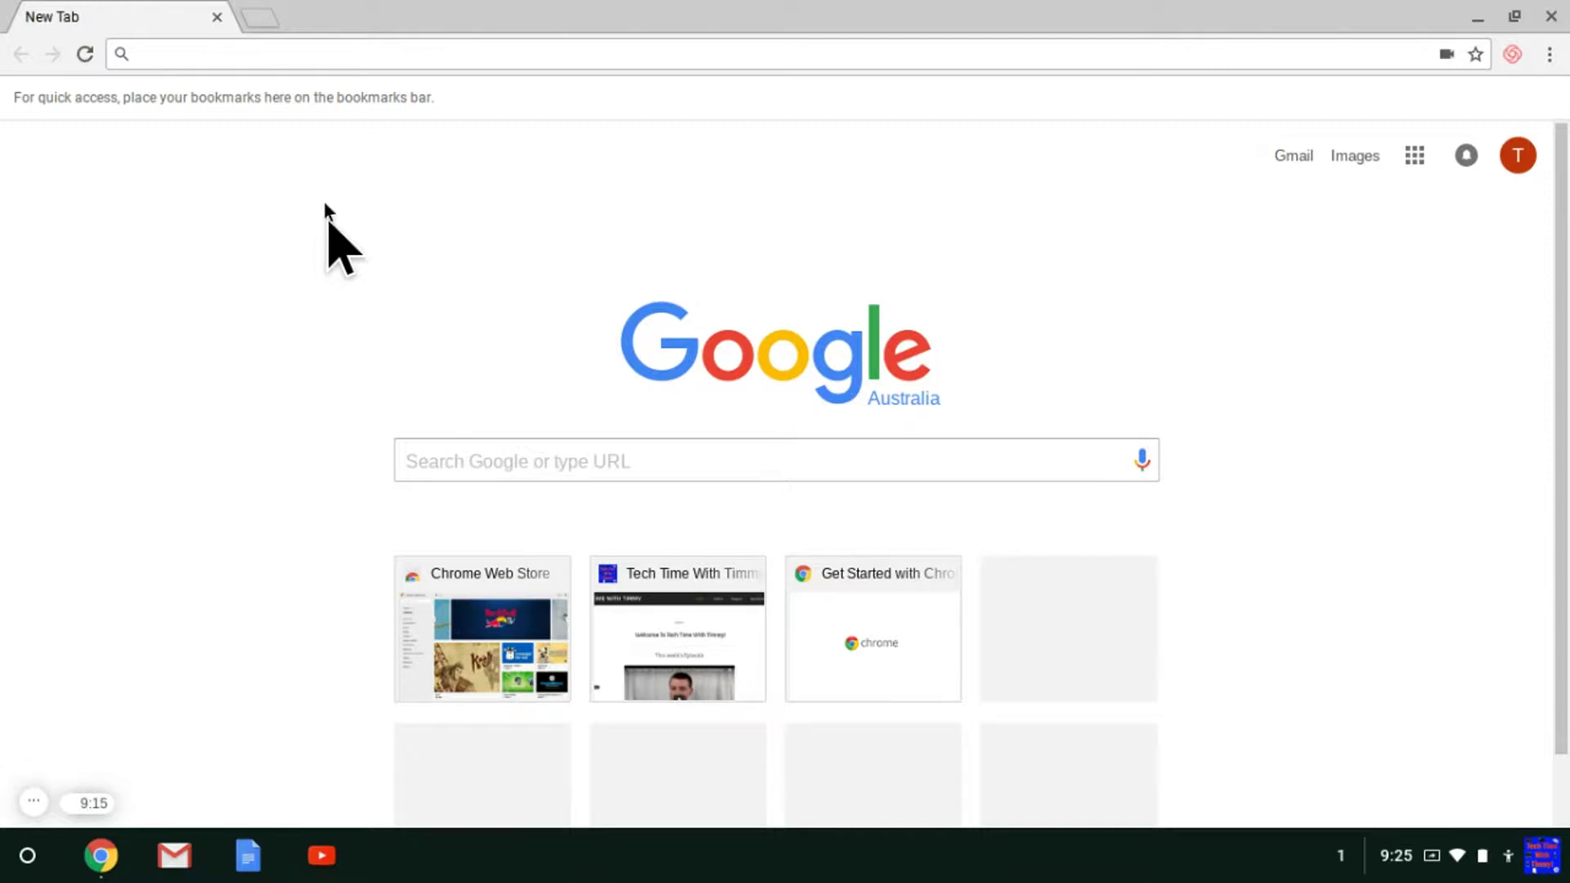
Go to techtimewithtimmy.com/mailmerge in Chrome
{"action": "left_click", "coordinate": [269, 54]}
{"action": "type", "text": "techtimewithtimmy"}
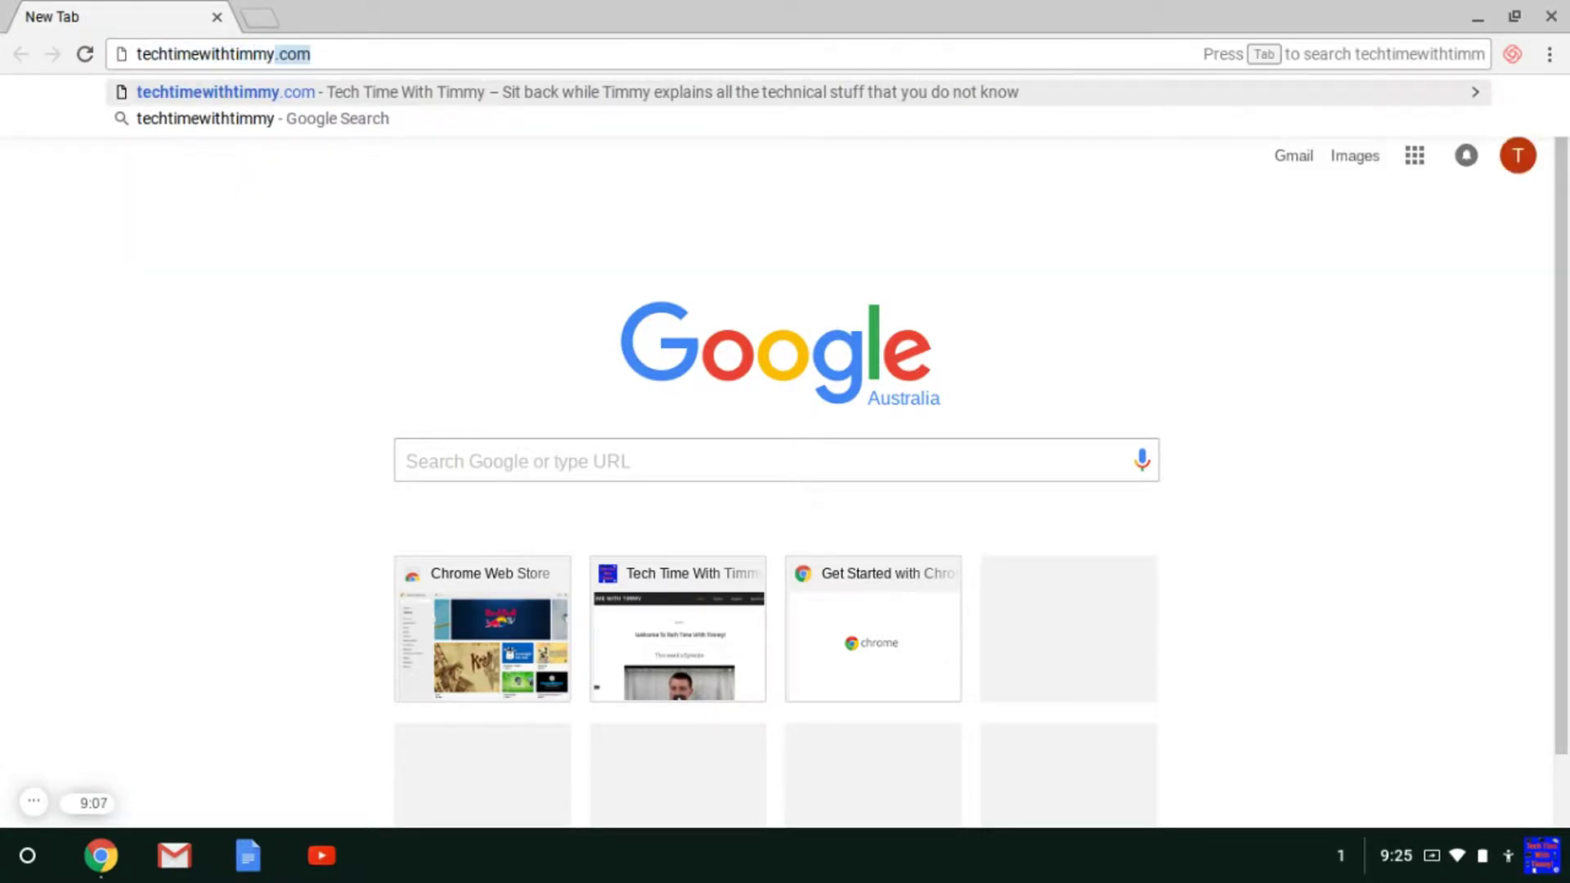
{"action": "type", "text": ".com"}
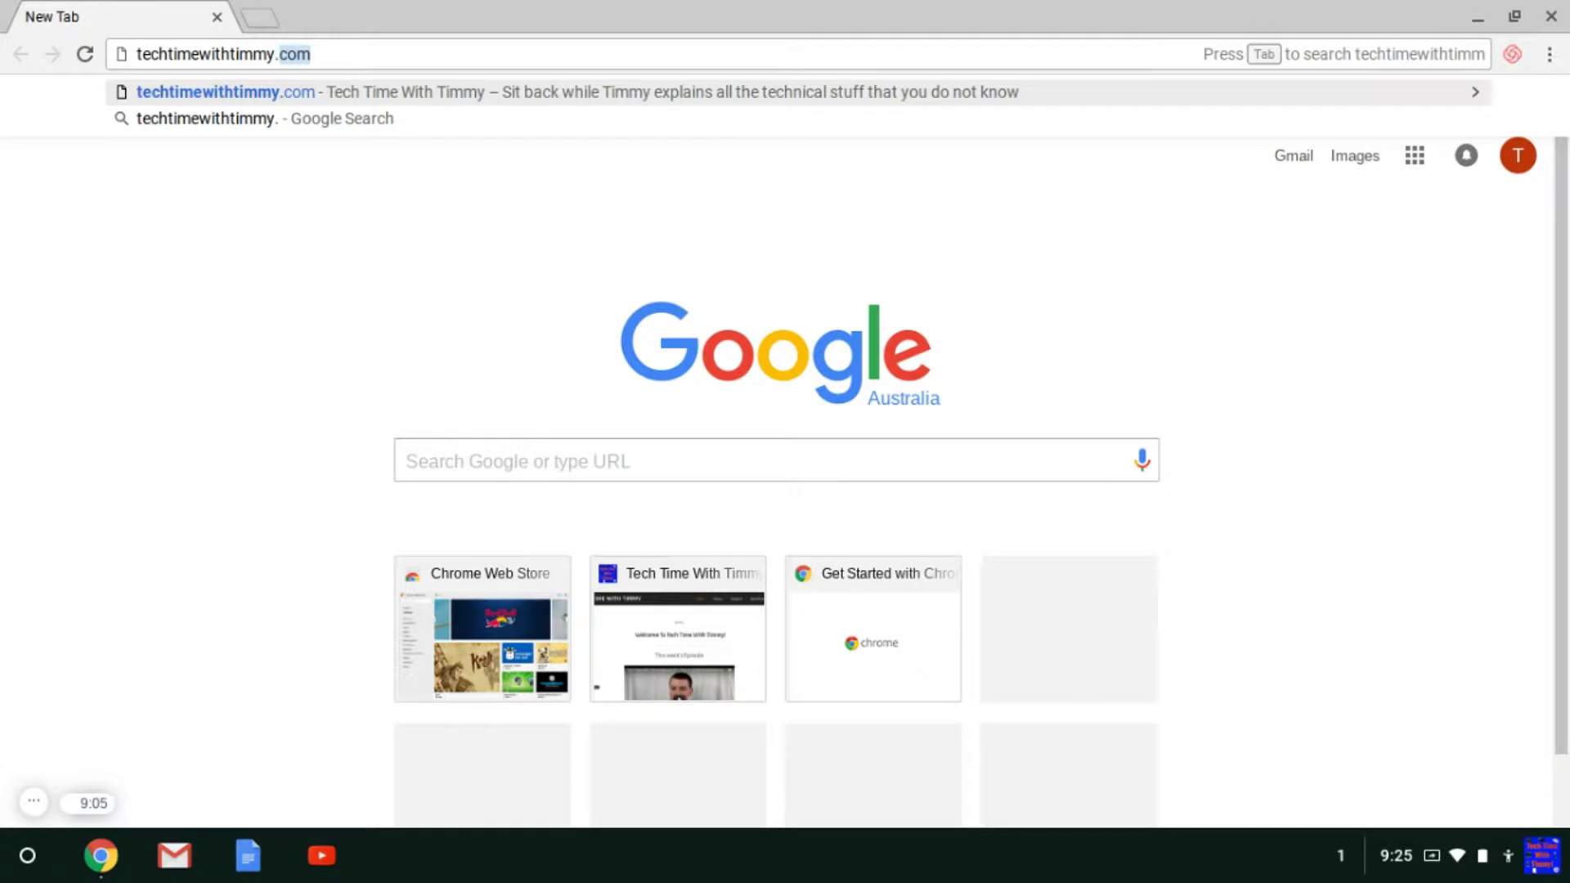
{"action": "type", "text": "/"}
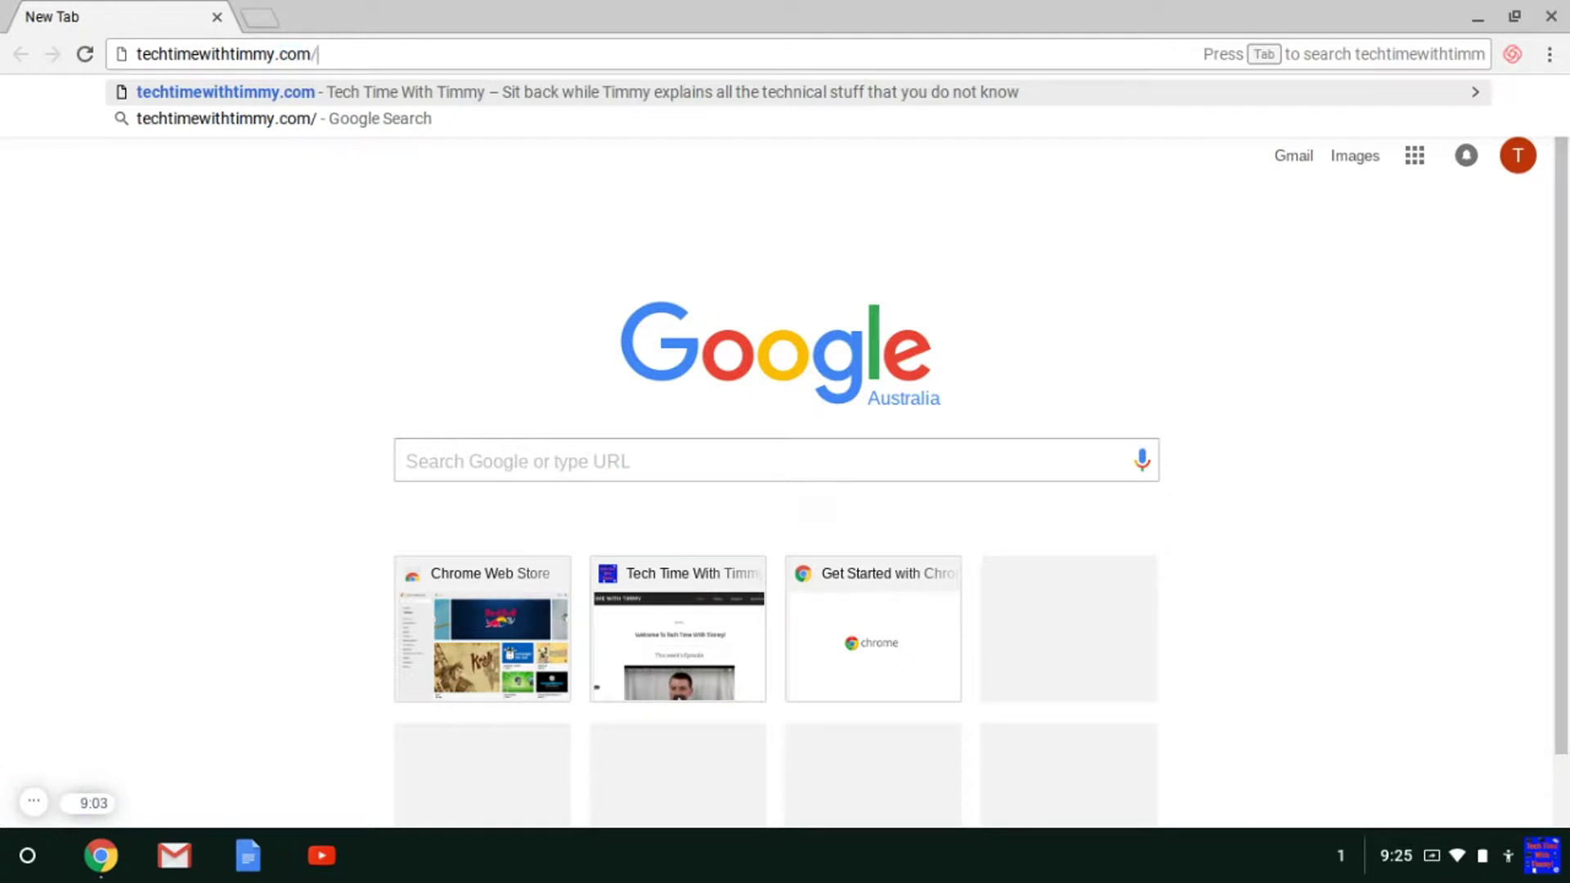
{"action": "type", "text": "mail"}
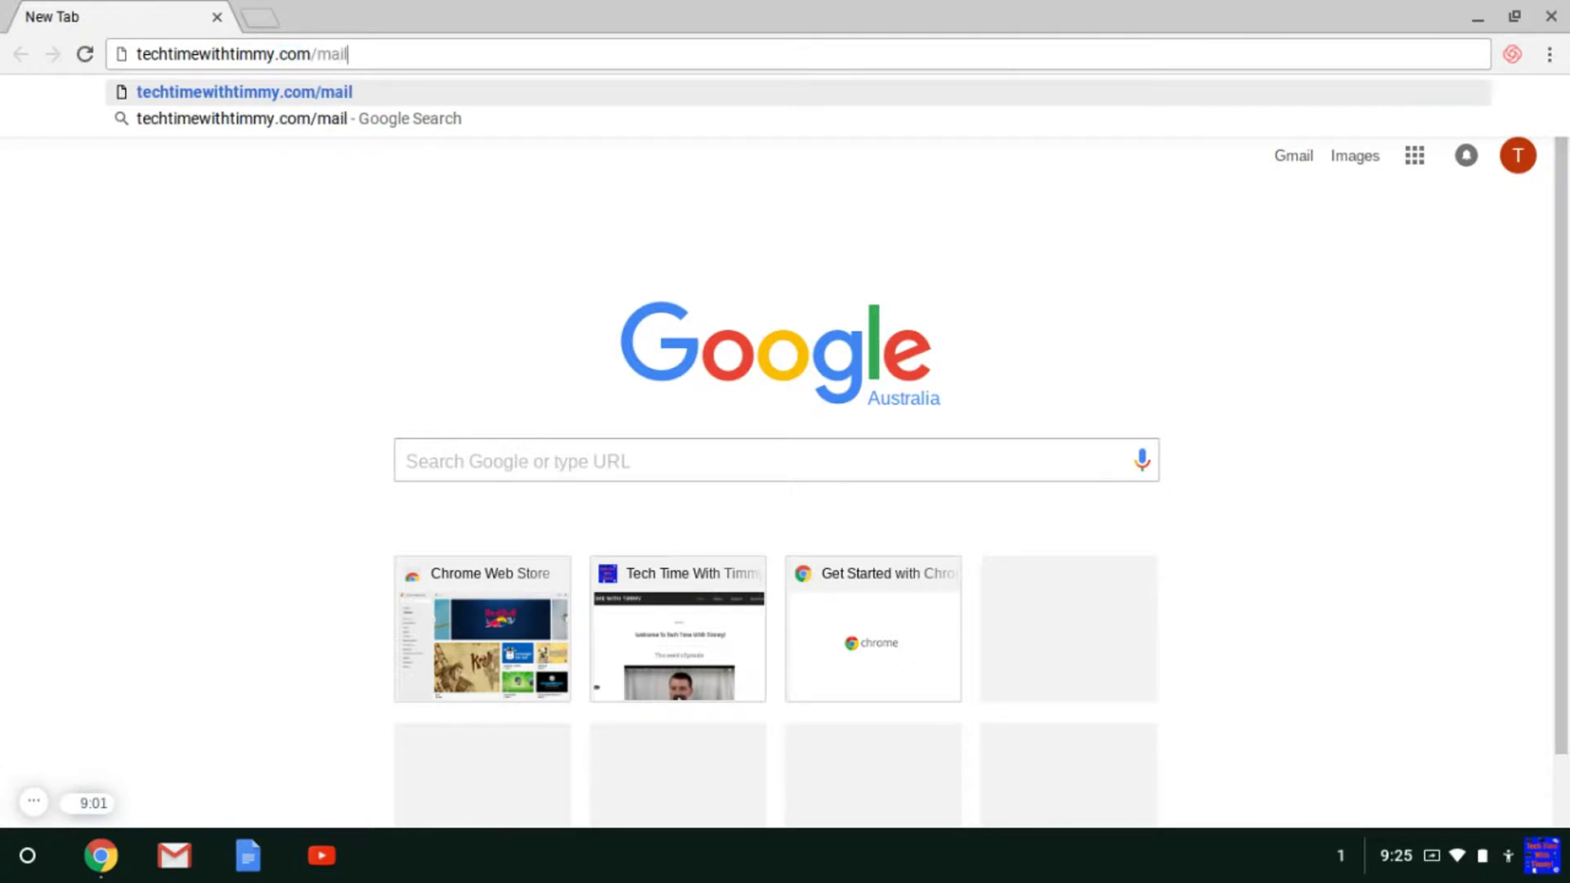
{"action": "type", "text": "merge"}
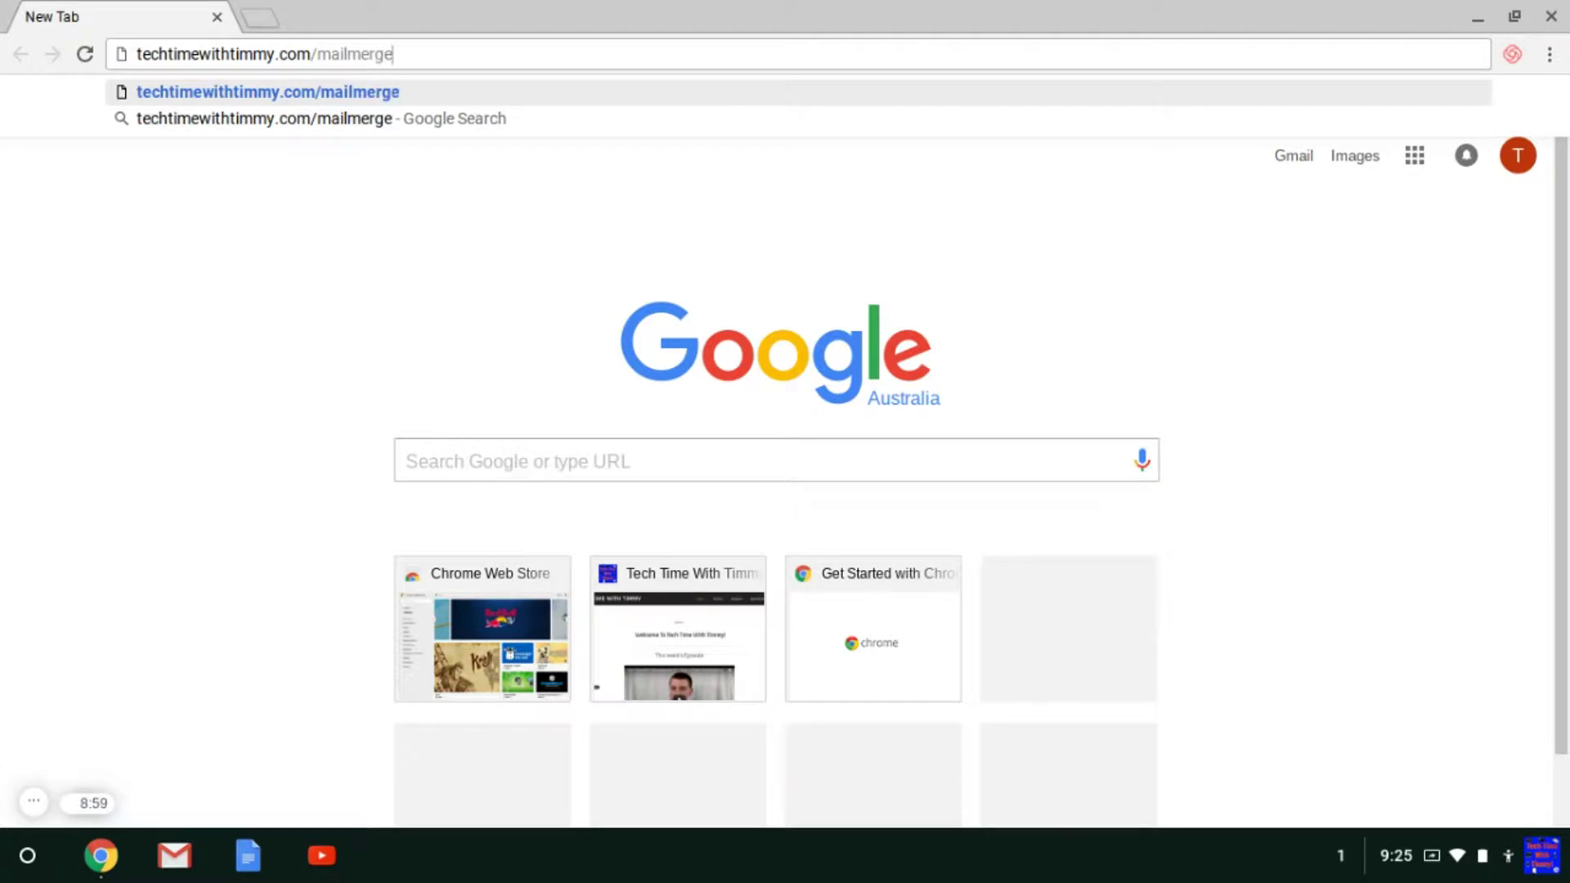
{"action": "key", "text": "Return"}
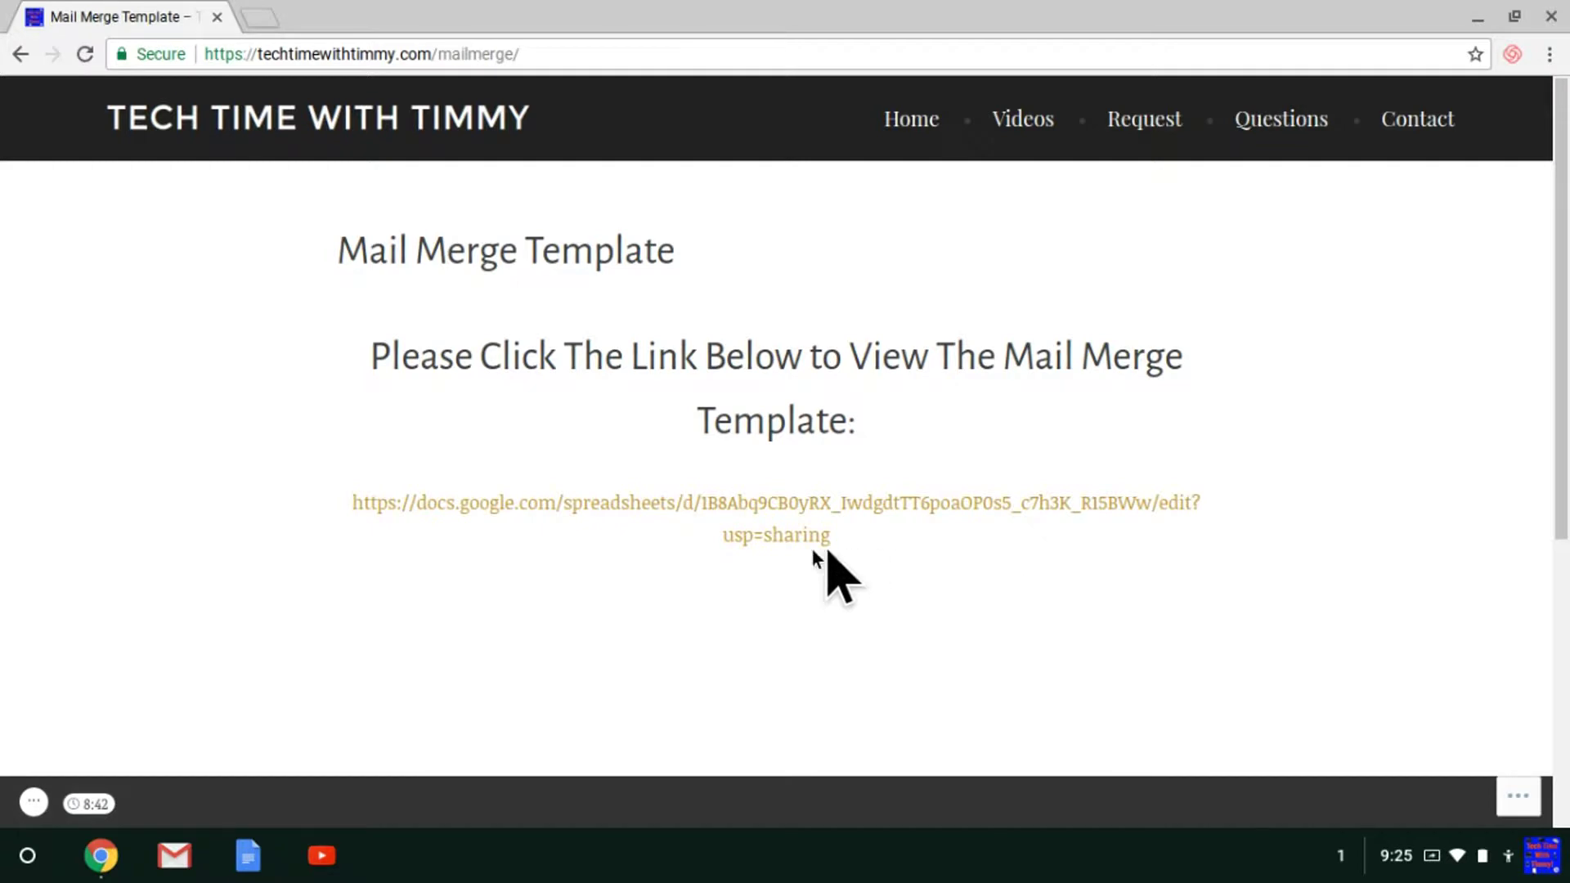
Open the page's Google Sheets link to the view-only Mail Merge Template
{"action": "left_click", "coordinate": [752, 501]}
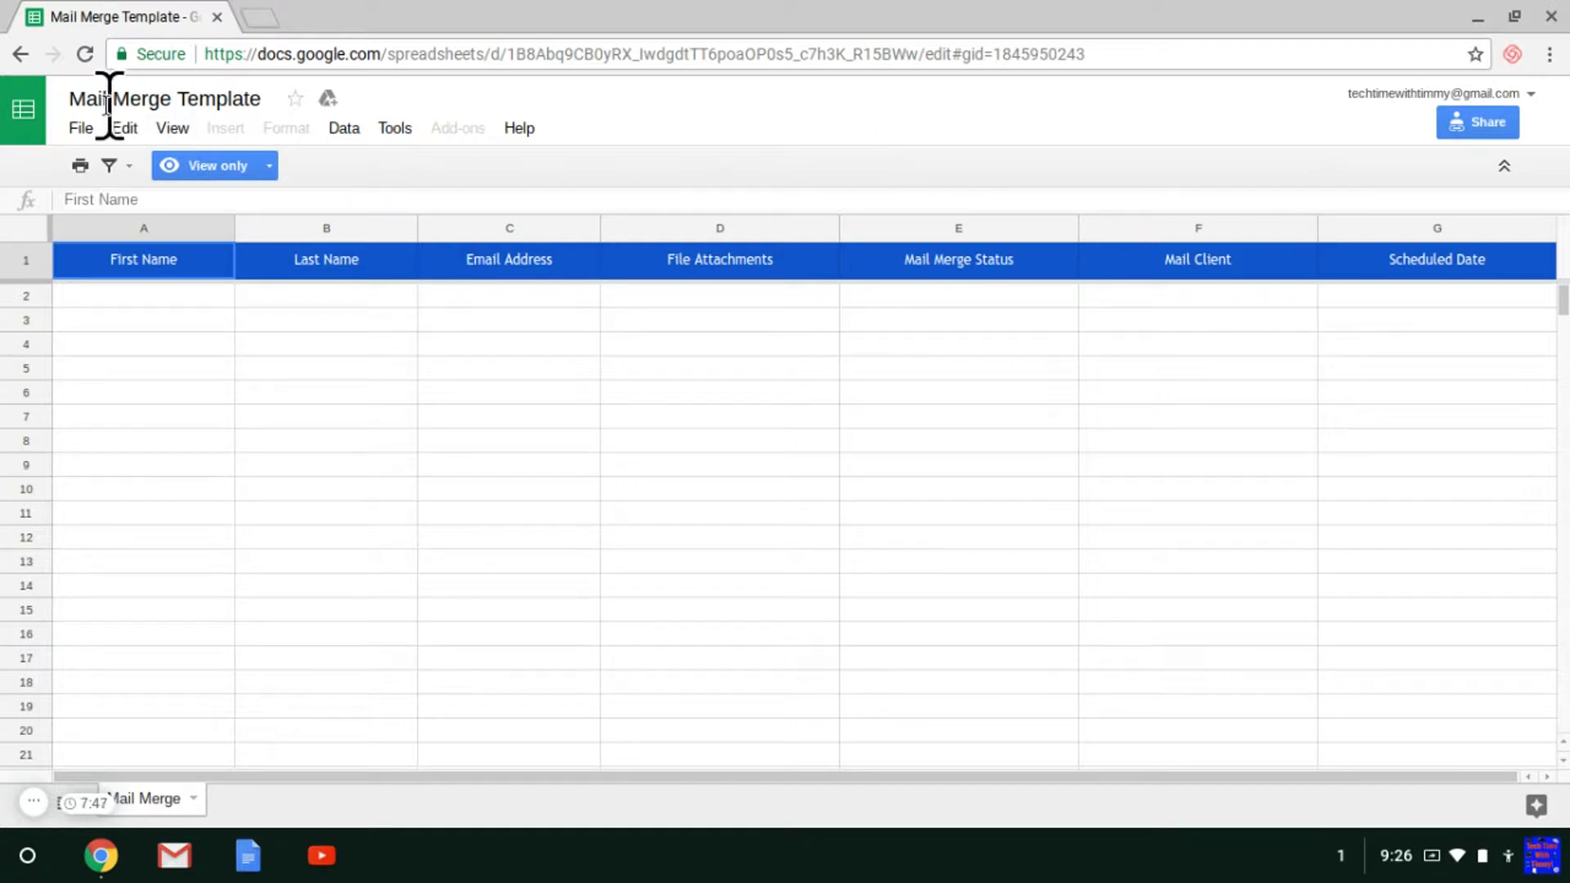
{"action": "left_click", "coordinate": [85, 126]}
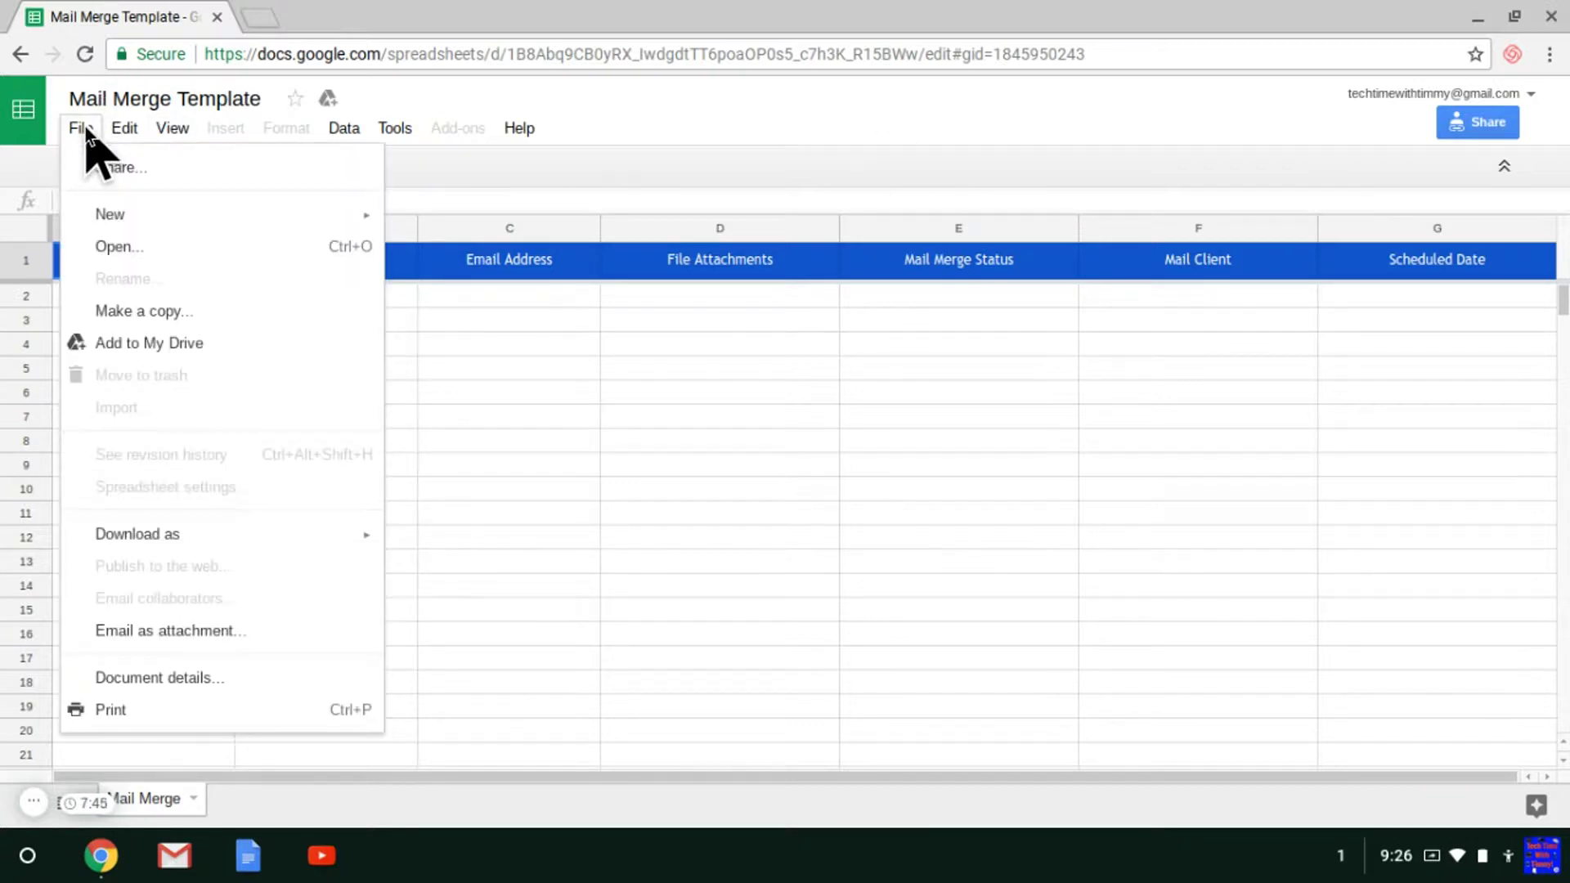
Make an editable copy named 'Mail Merge Template' in My Drive
{"action": "left_click", "coordinate": [164, 309]}
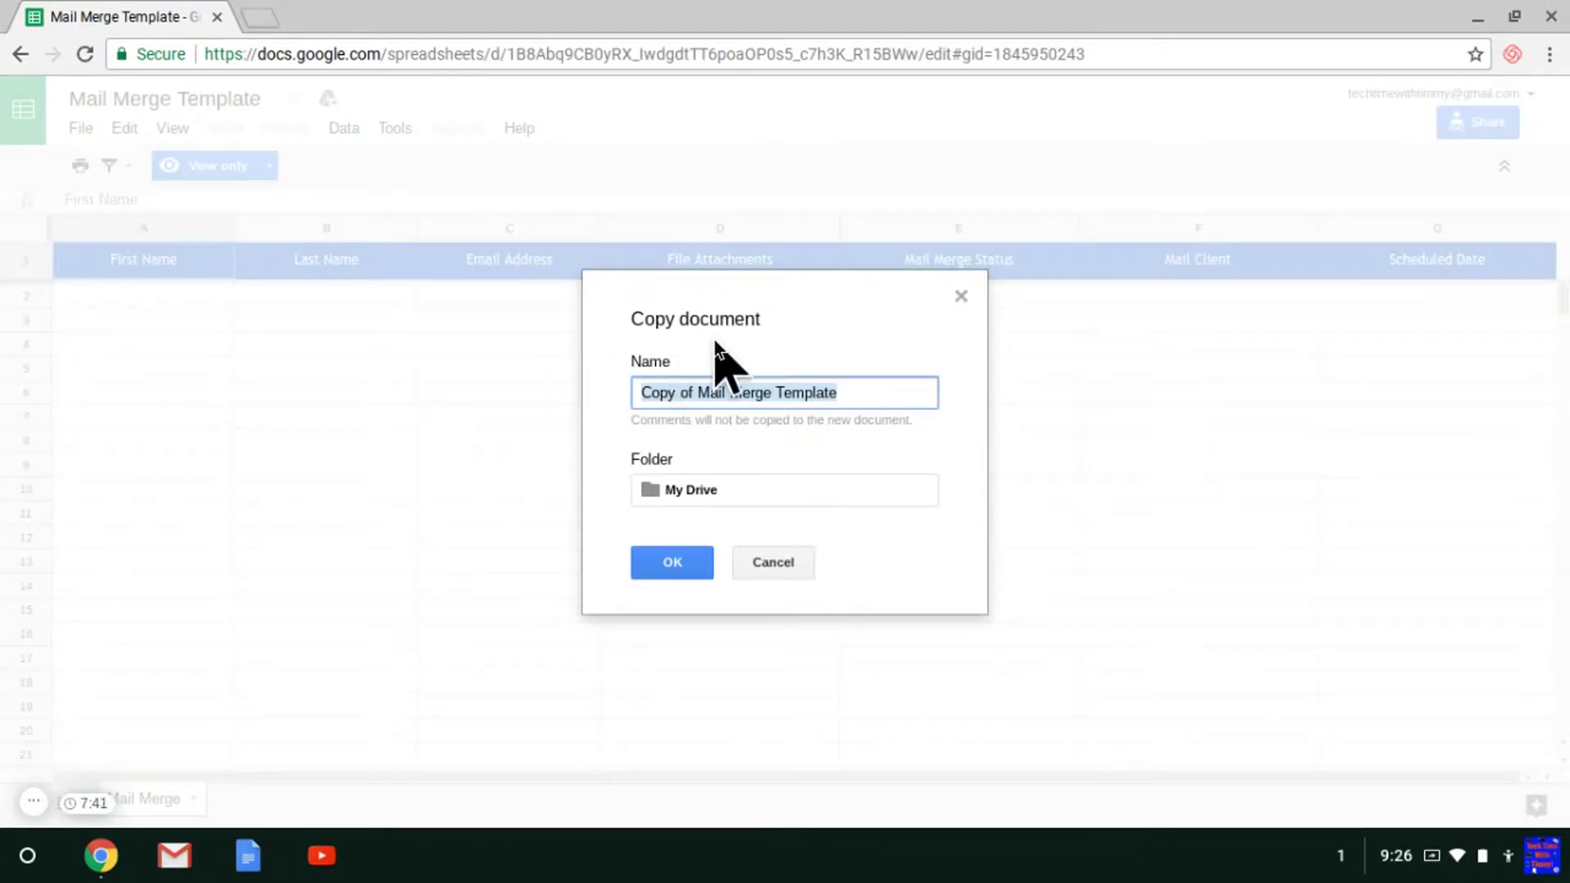
{"action": "left_click", "coordinate": [695, 394]}
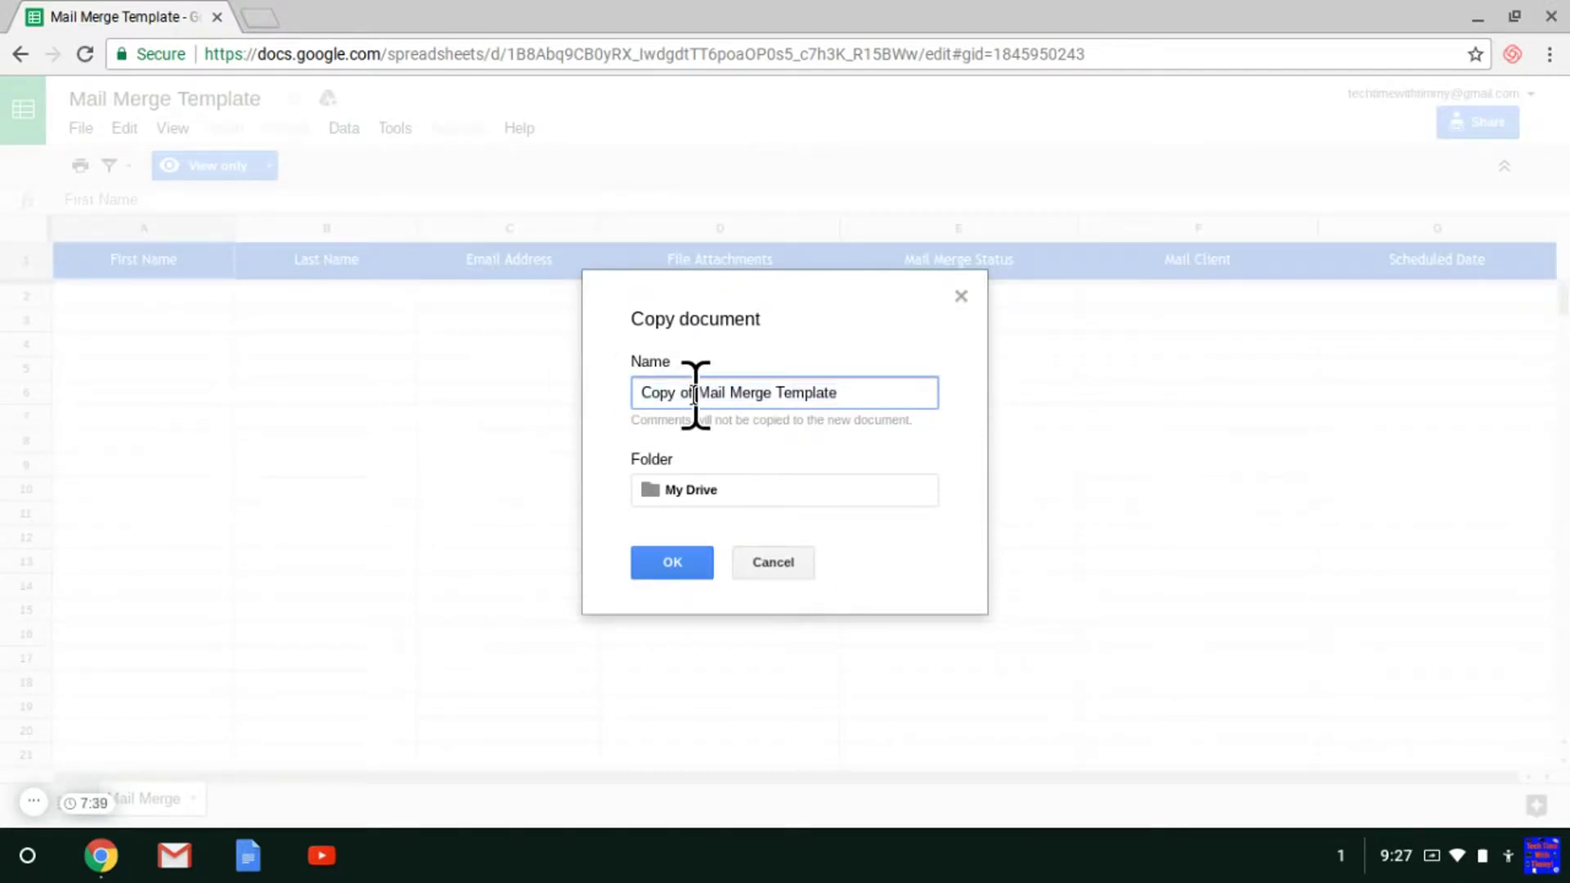
{"action": "key", "text": "Delete"}
{"action": "key", "text": "BackSpace"}
{"action": "key", "text": "BackSpace"}
{"action": "key", "text": "BackSpace"}
{"action": "key", "text": "BackSpace"}
{"action": "key", "text": "BackSpace"}
{"action": "key", "text": "BackSpace"}
{"action": "key", "text": "BackSpace"}
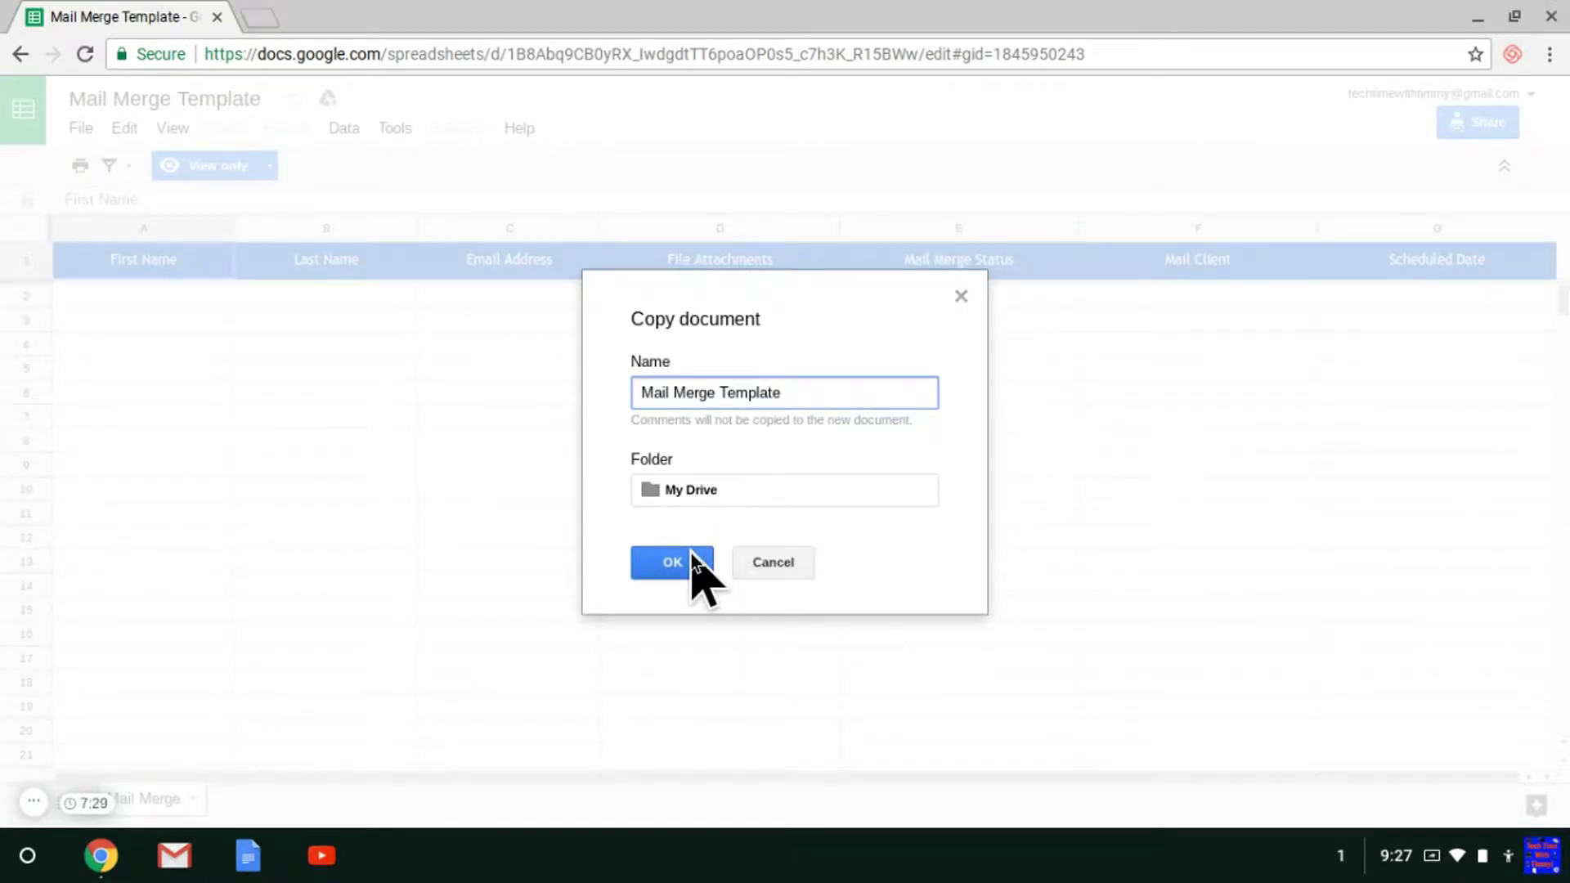
{"action": "left_click", "coordinate": [672, 563]}
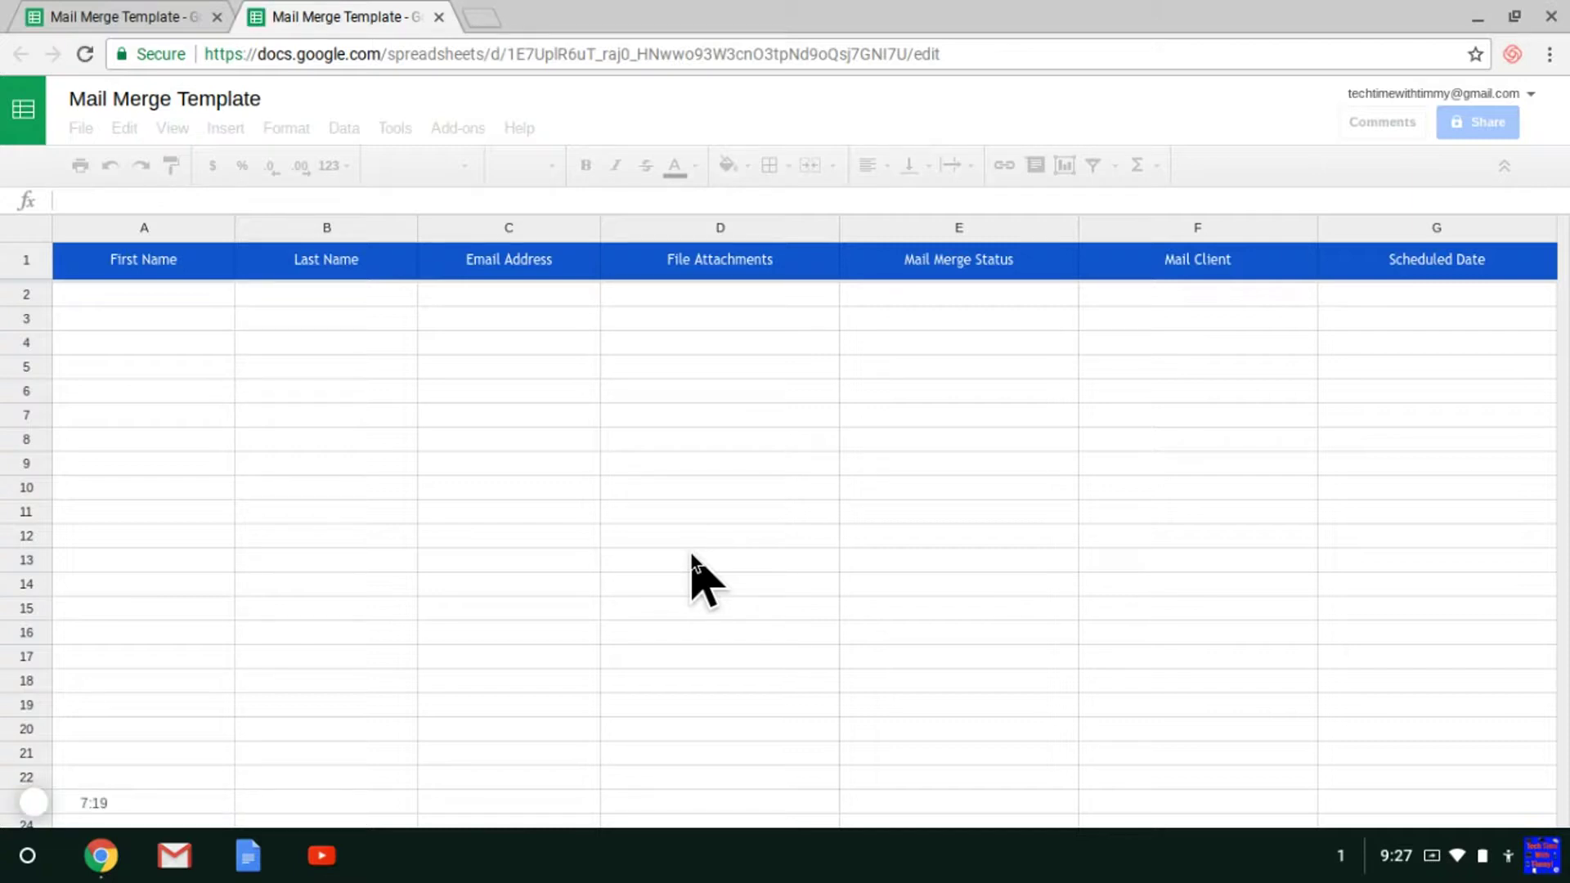
Select a few cells to confirm the copy is editable, then close the view-only original tab
{"action": "left_click", "coordinate": [450, 382]}
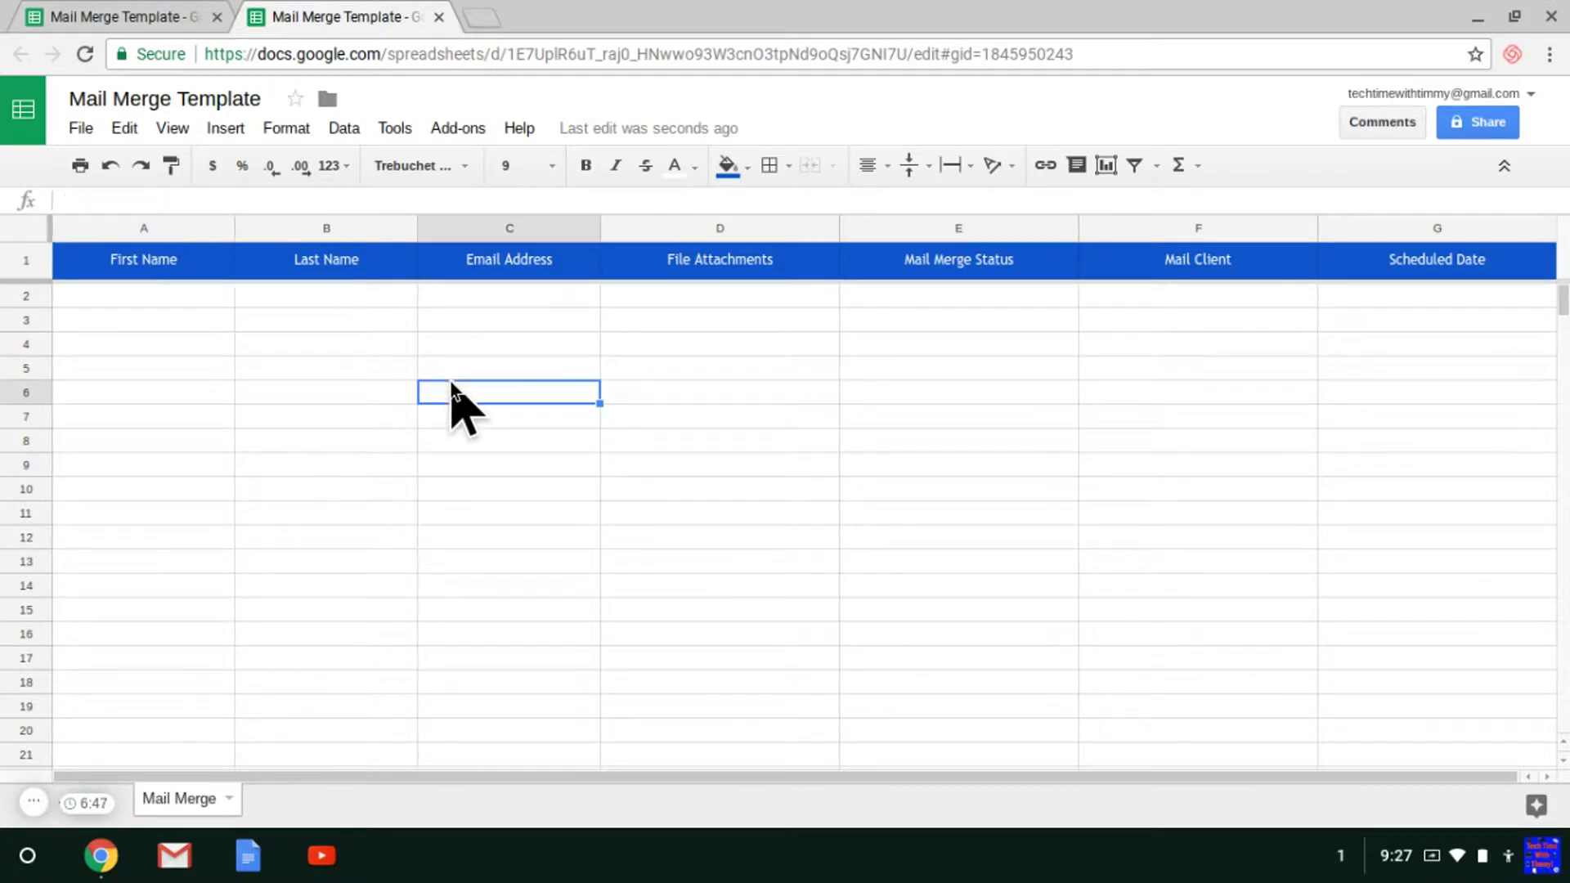
{"action": "left_click", "coordinate": [337, 350]}
{"action": "left_click", "coordinate": [206, 296]}
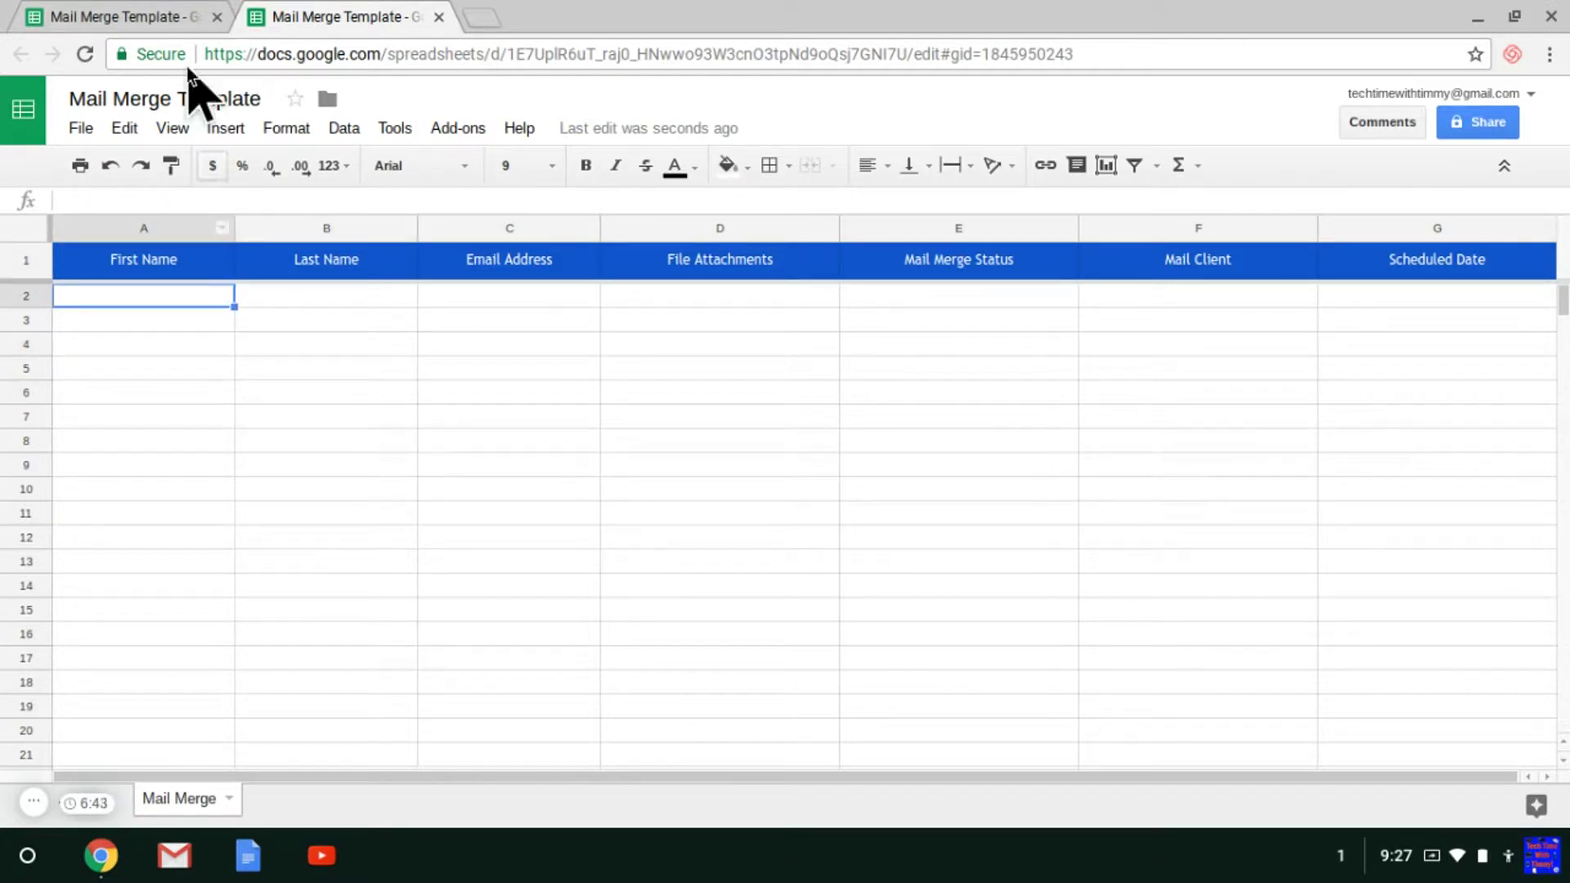
{"action": "left_click", "coordinate": [215, 17]}
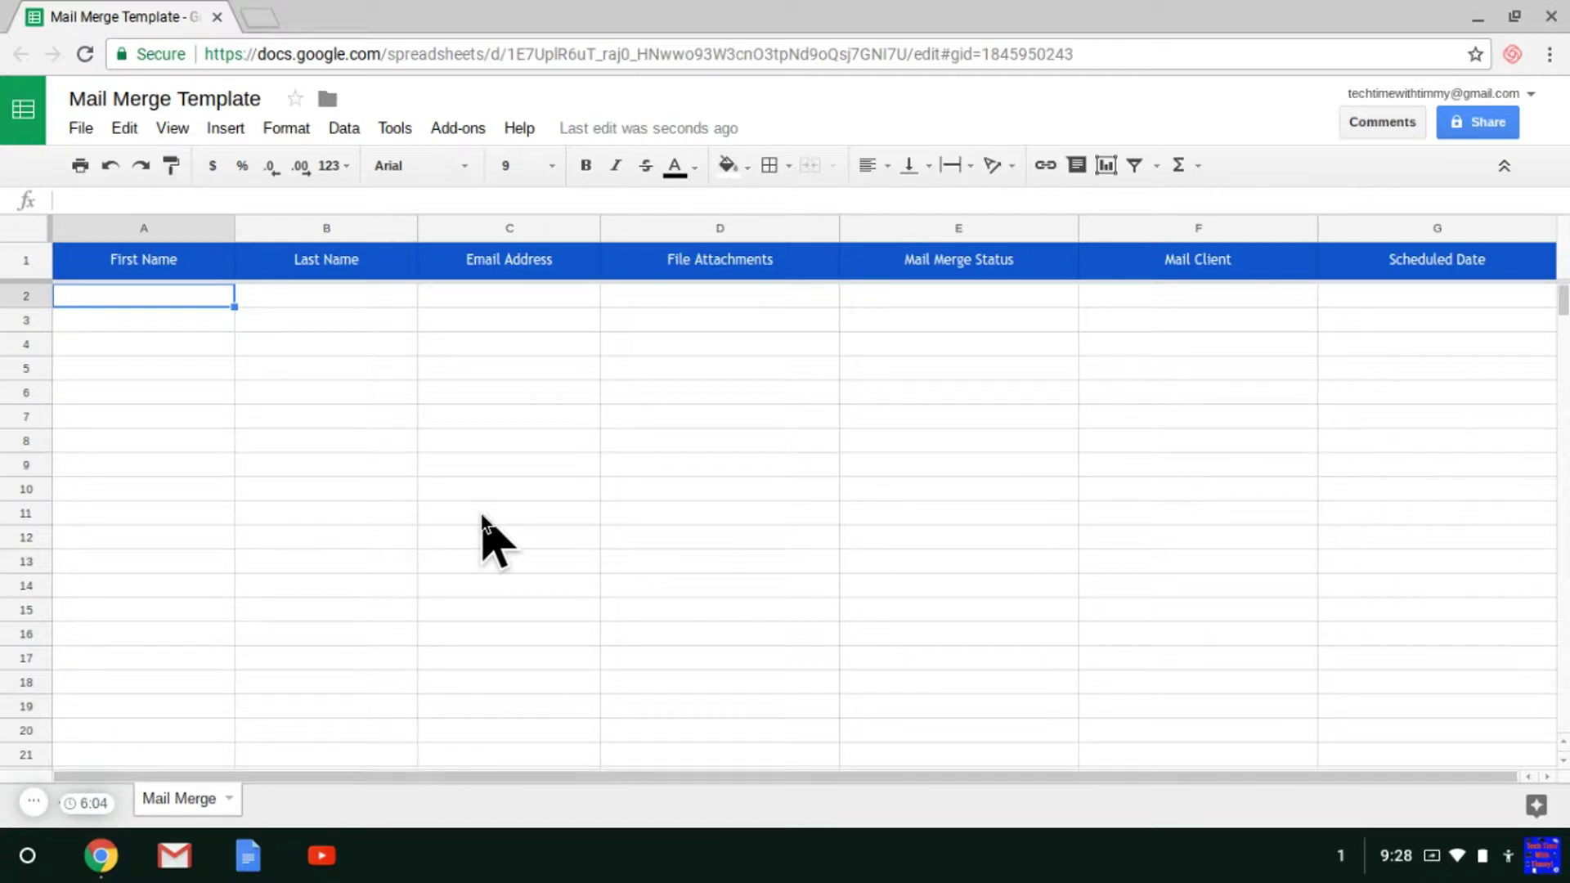
Search the add-on store for 'Mail Merge' and install Mail Merge with Attachments
{"action": "left_click", "coordinate": [463, 131]}
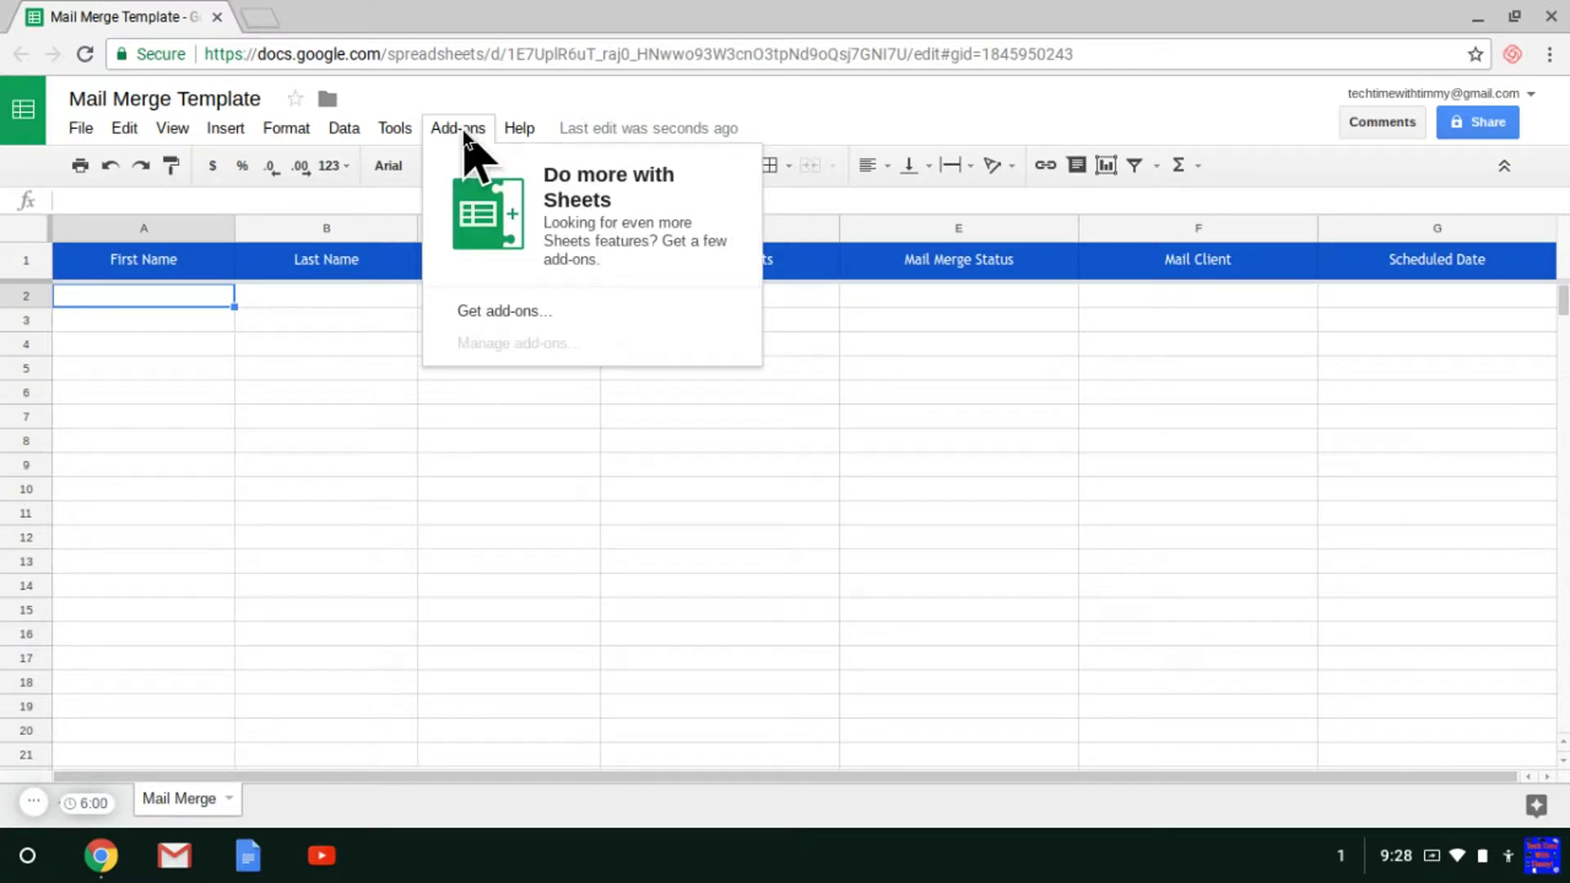
{"action": "left_click", "coordinate": [495, 311]}
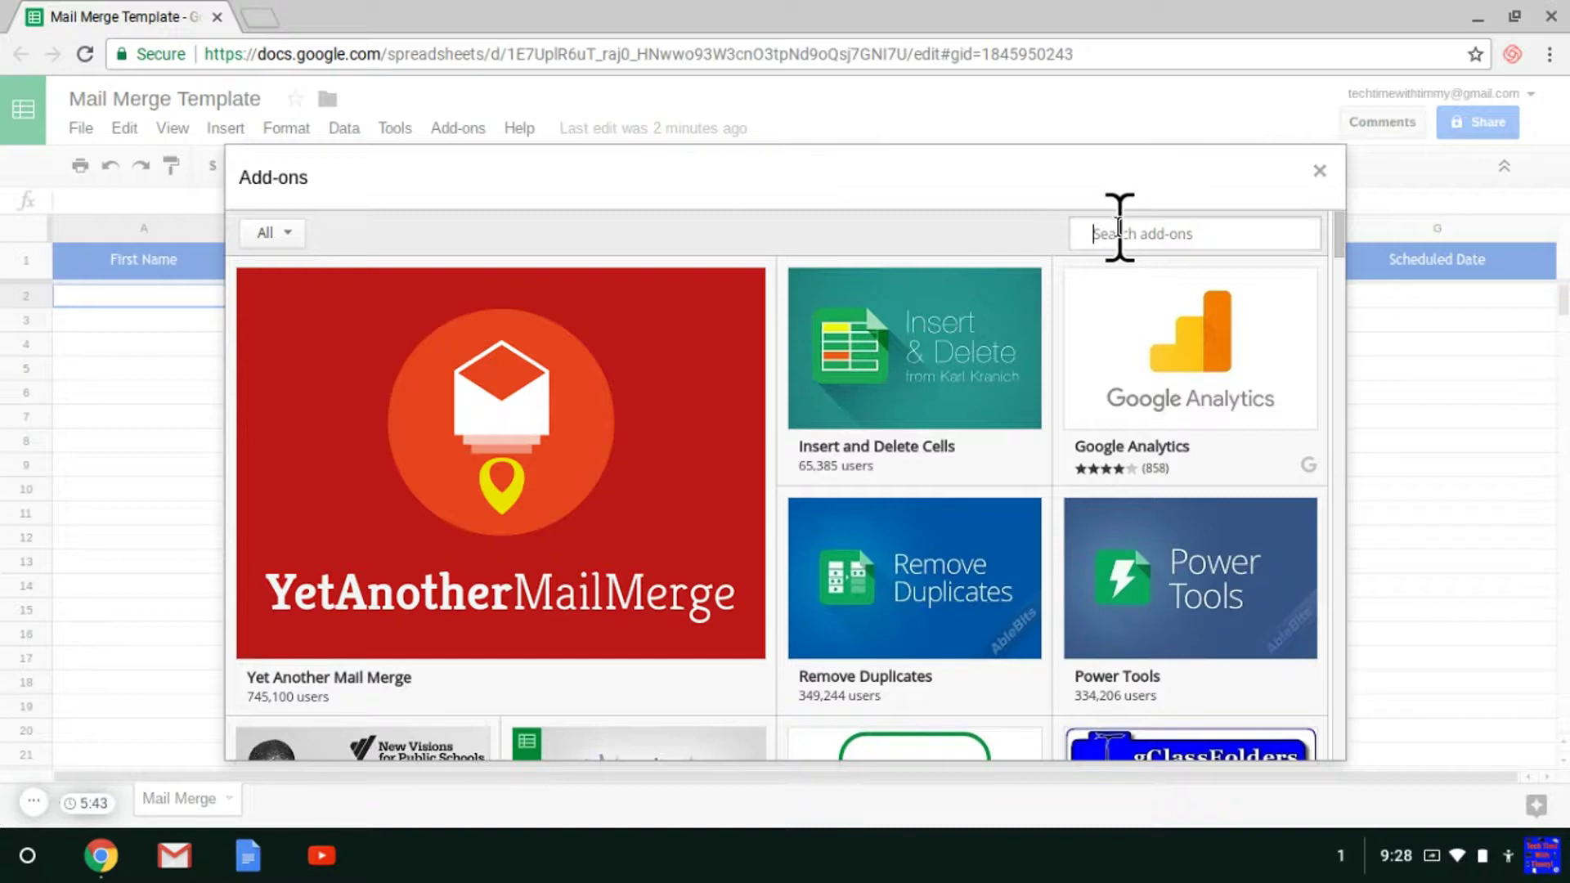
{"action": "type", "text": "Mail Merge"}
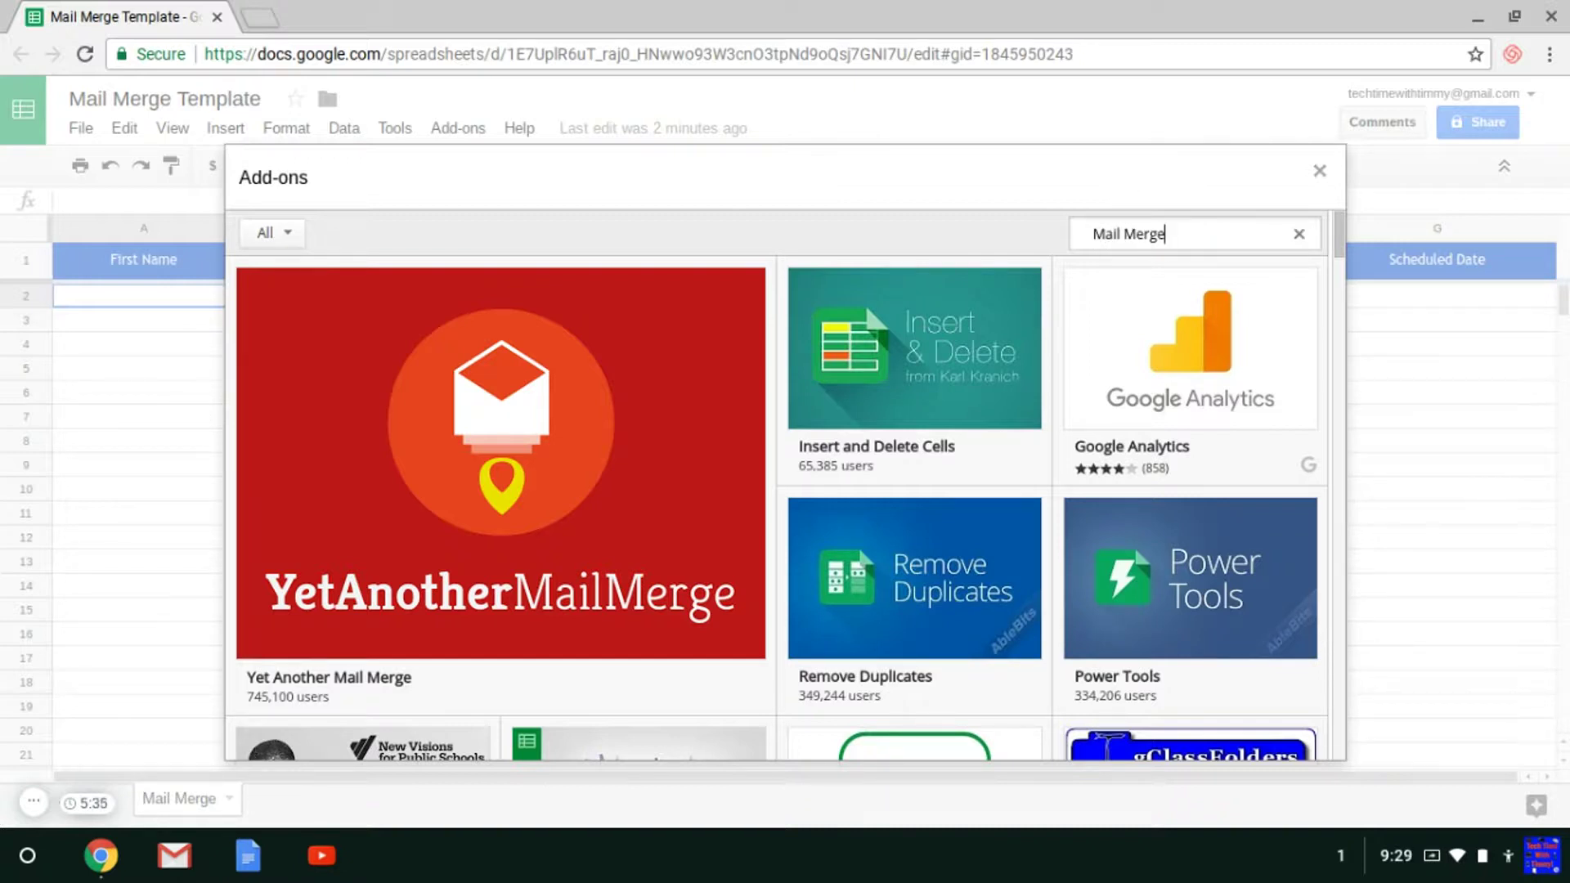
{"action": "key", "text": "Return"}
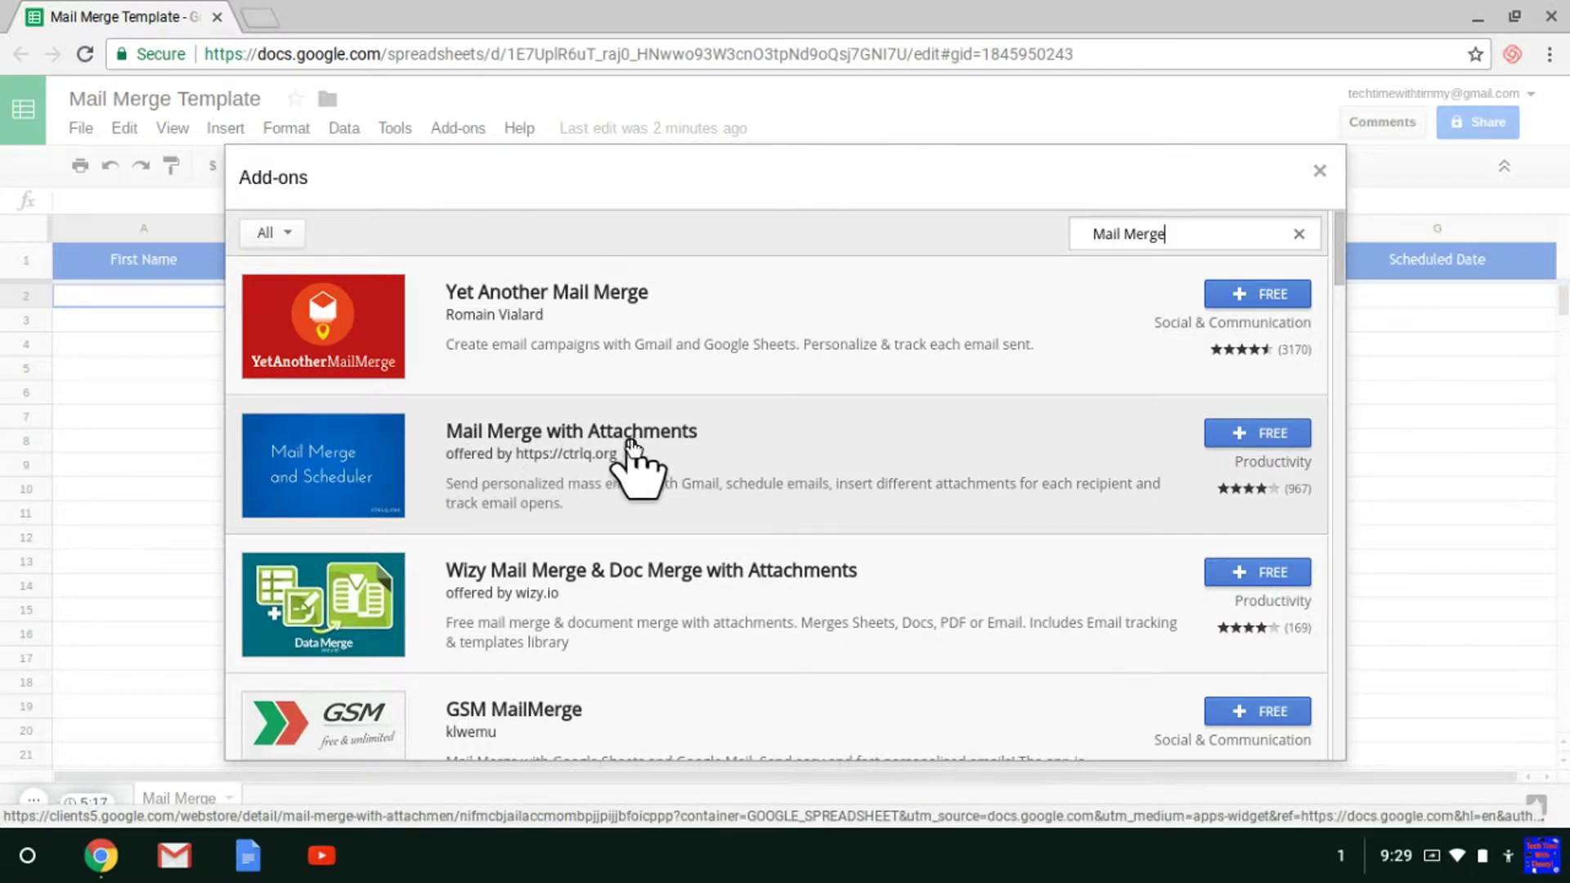
{"action": "left_click", "coordinate": [664, 450]}
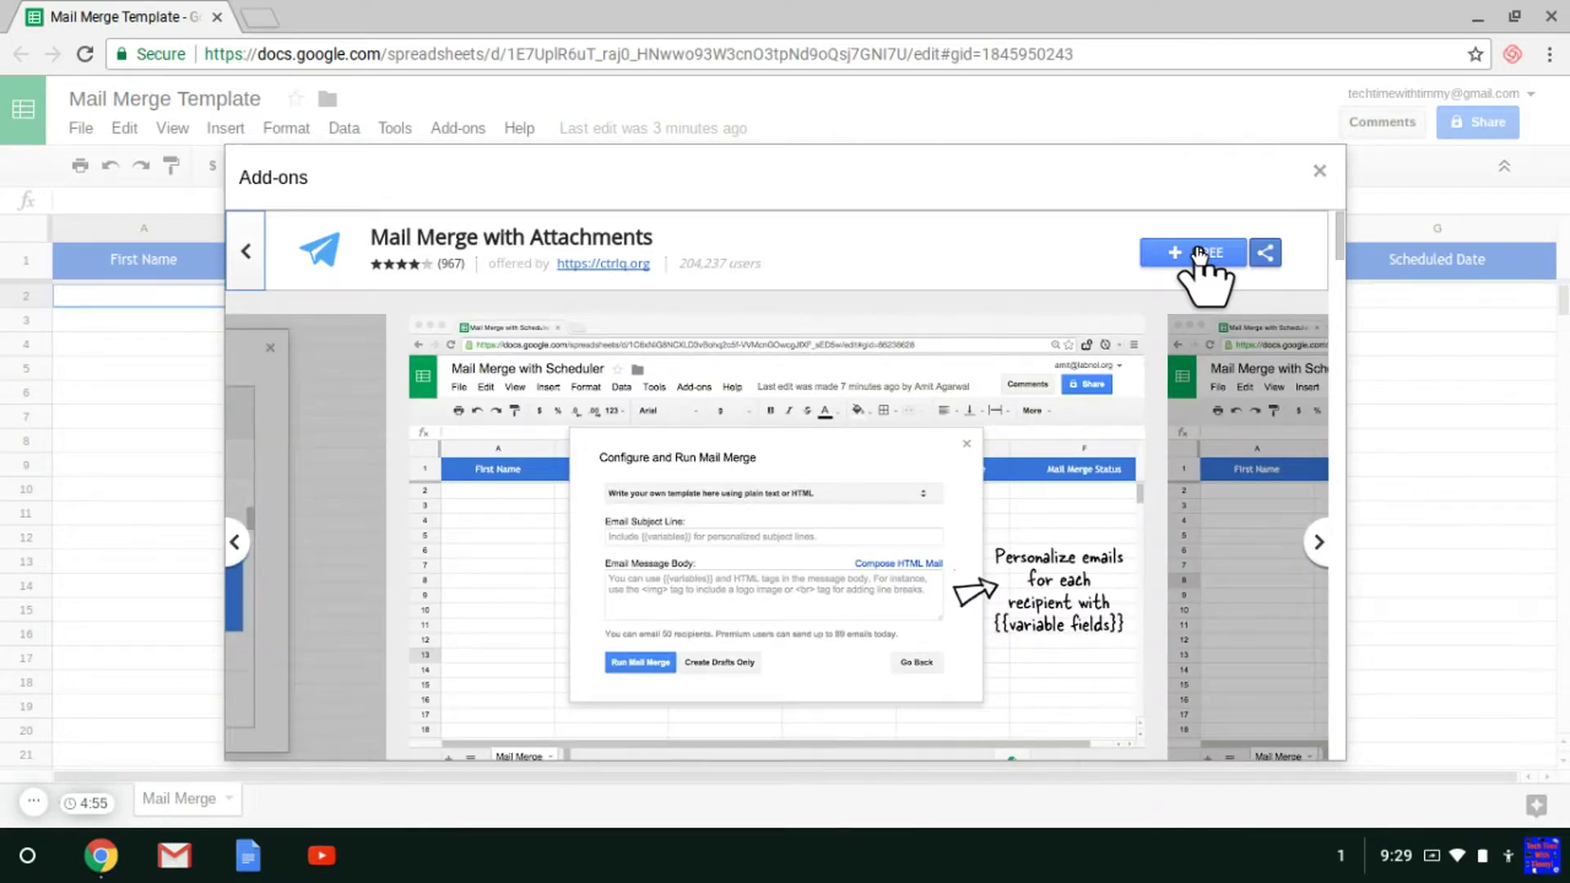
{"action": "left_click", "coordinate": [1199, 253]}
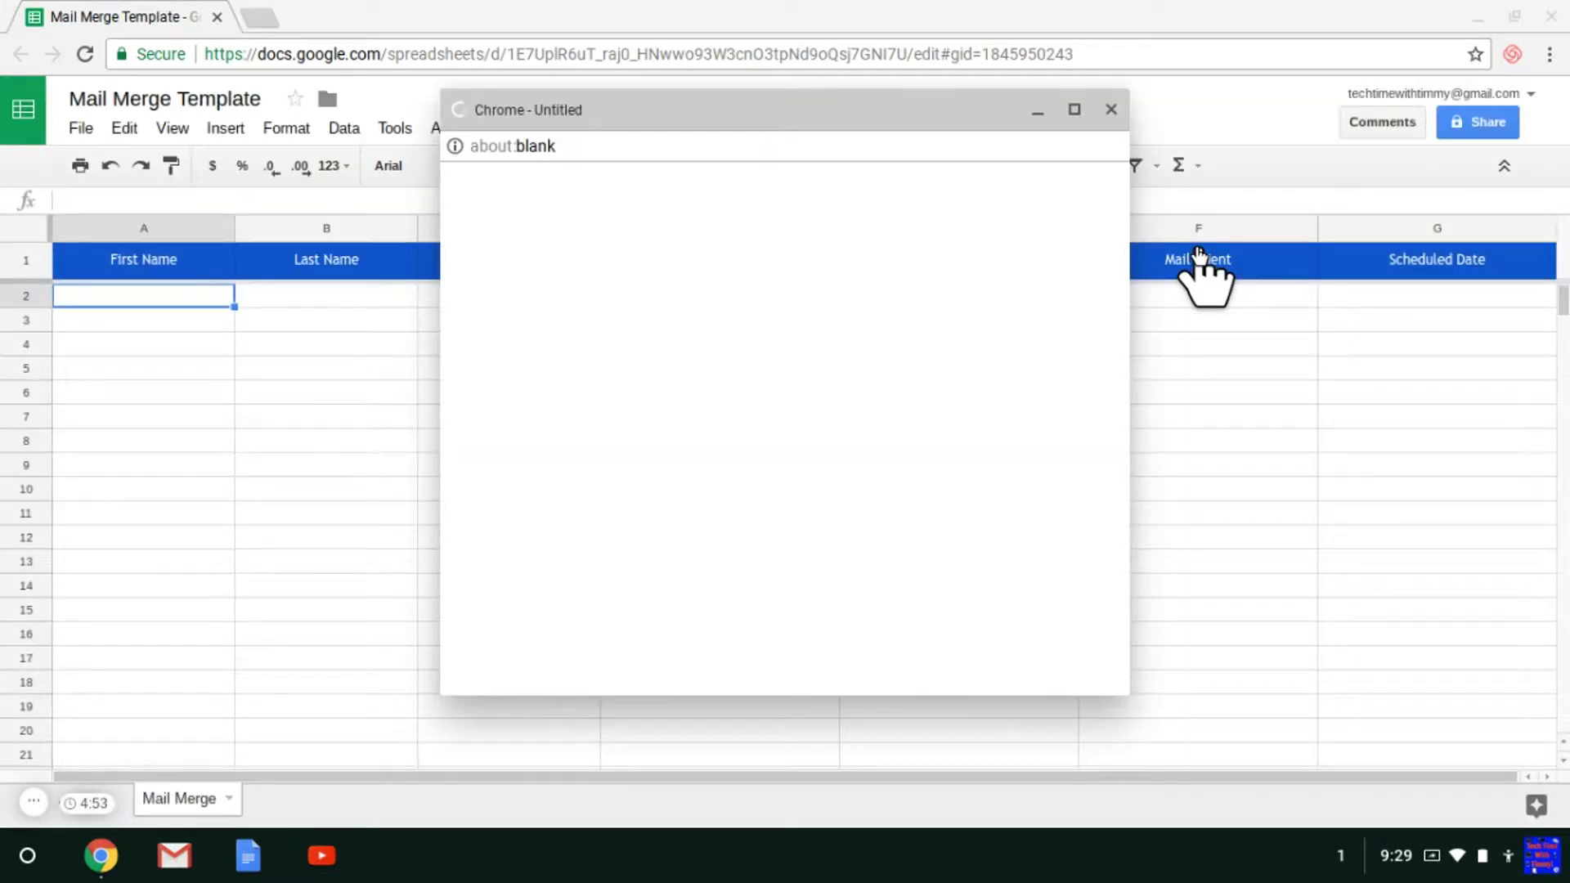
Choose the signed-in Google account and grant Mail Merge with Attachments its permissions
{"action": "left_click", "coordinate": [900, 391]}
{"action": "scroll", "coordinate": [900, 374], "scroll_direction": "down", "scroll_amount": 3}
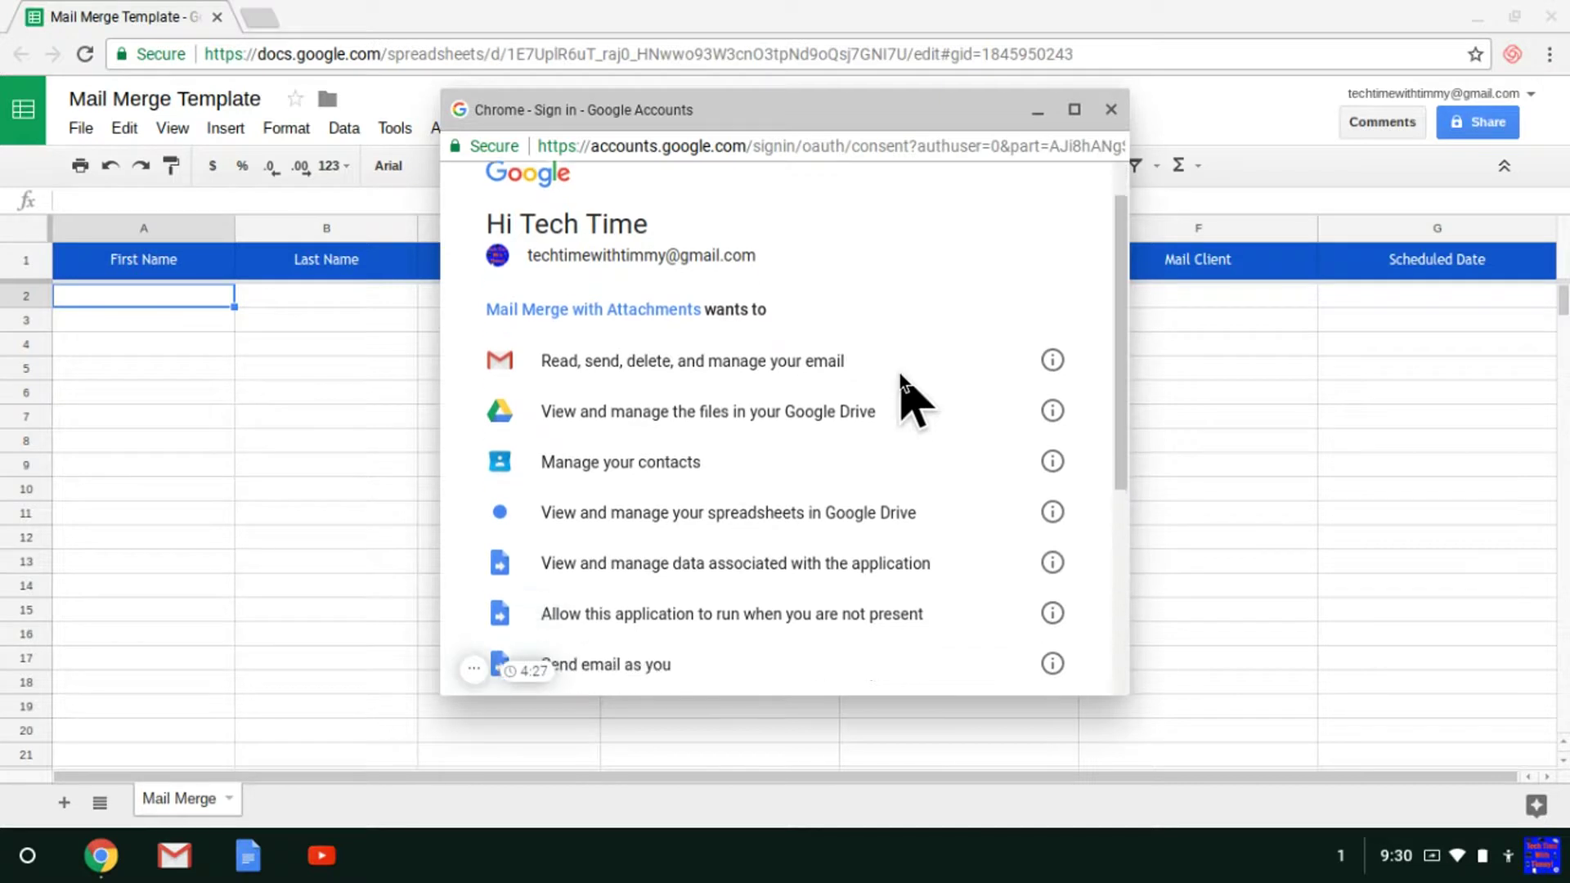
{"action": "scroll", "coordinate": [899, 374], "scroll_direction": "down", "scroll_amount": 2}
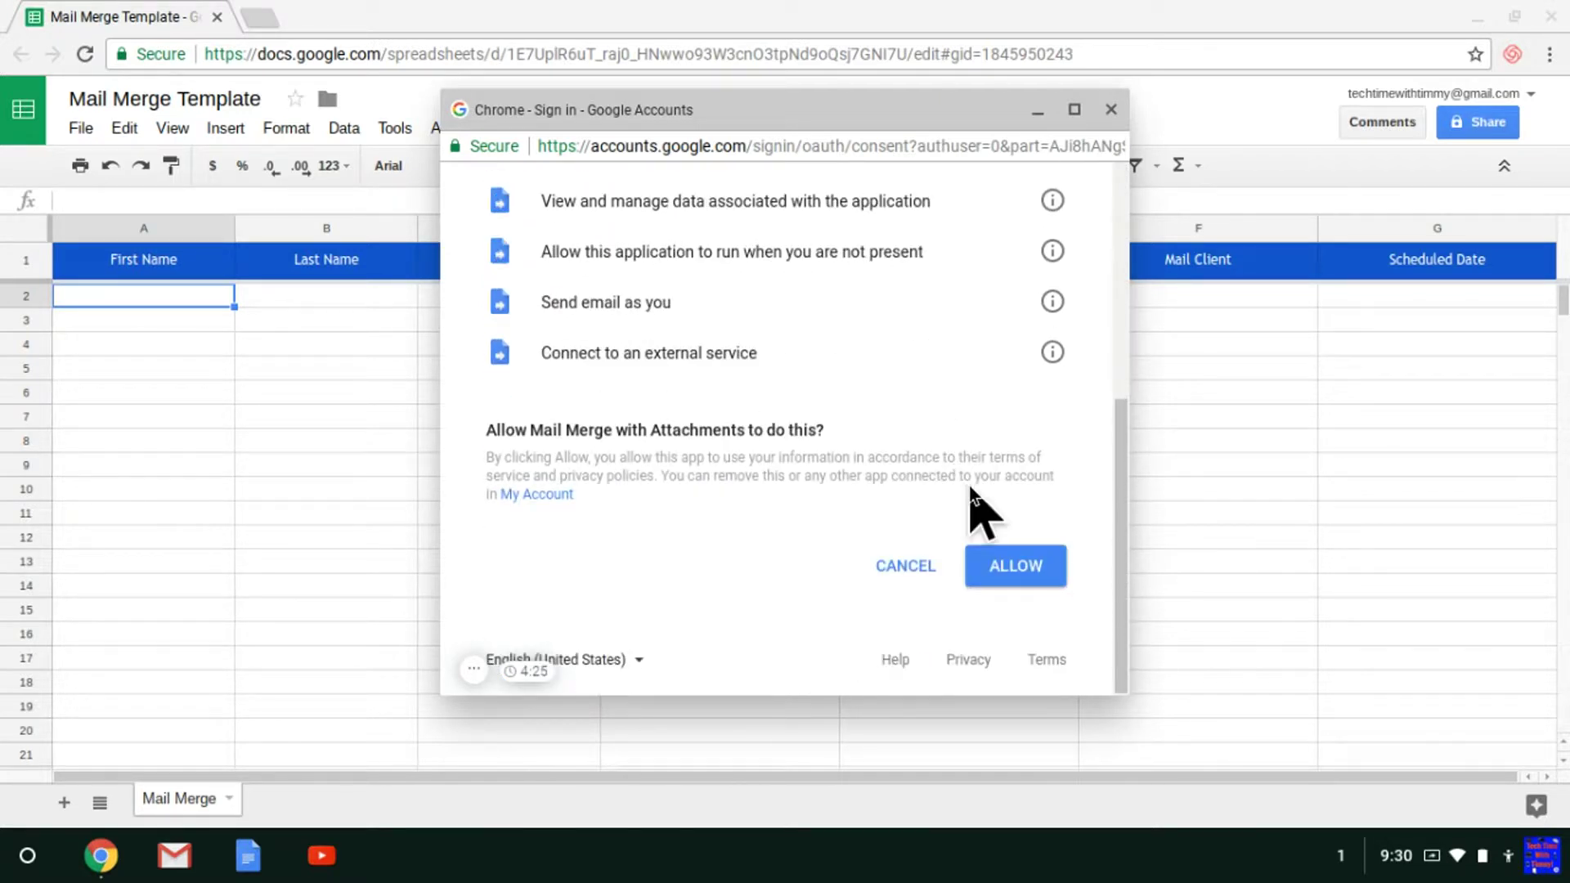
{"action": "left_click", "coordinate": [1018, 564]}
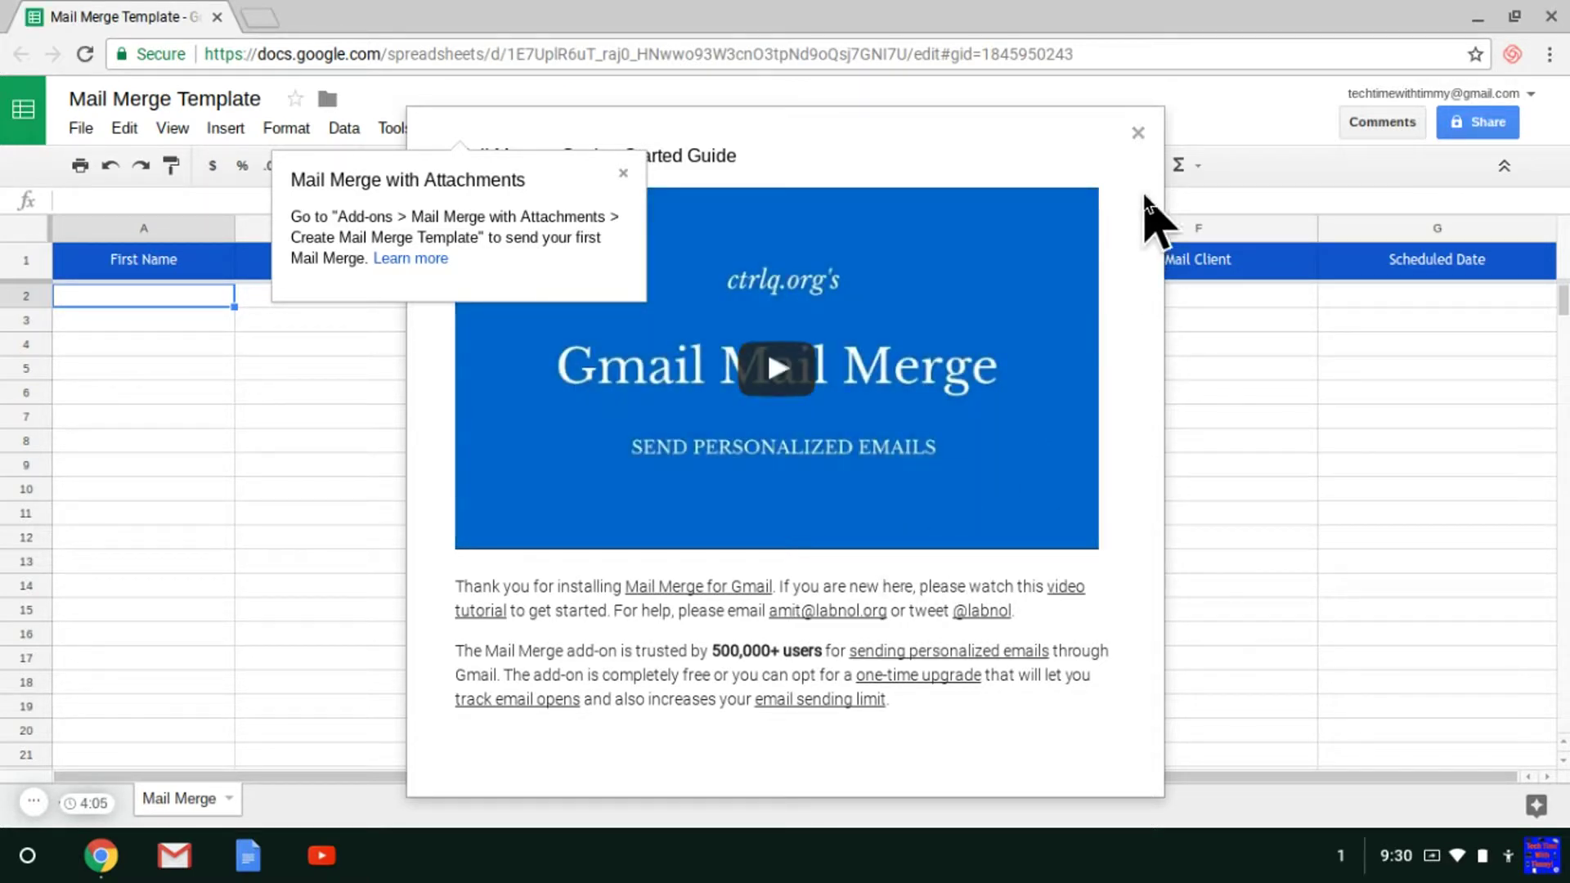
Dismiss the add-on's getting started guide and usage tip, and close the Add-ons menu
{"action": "left_click", "coordinate": [1137, 132]}
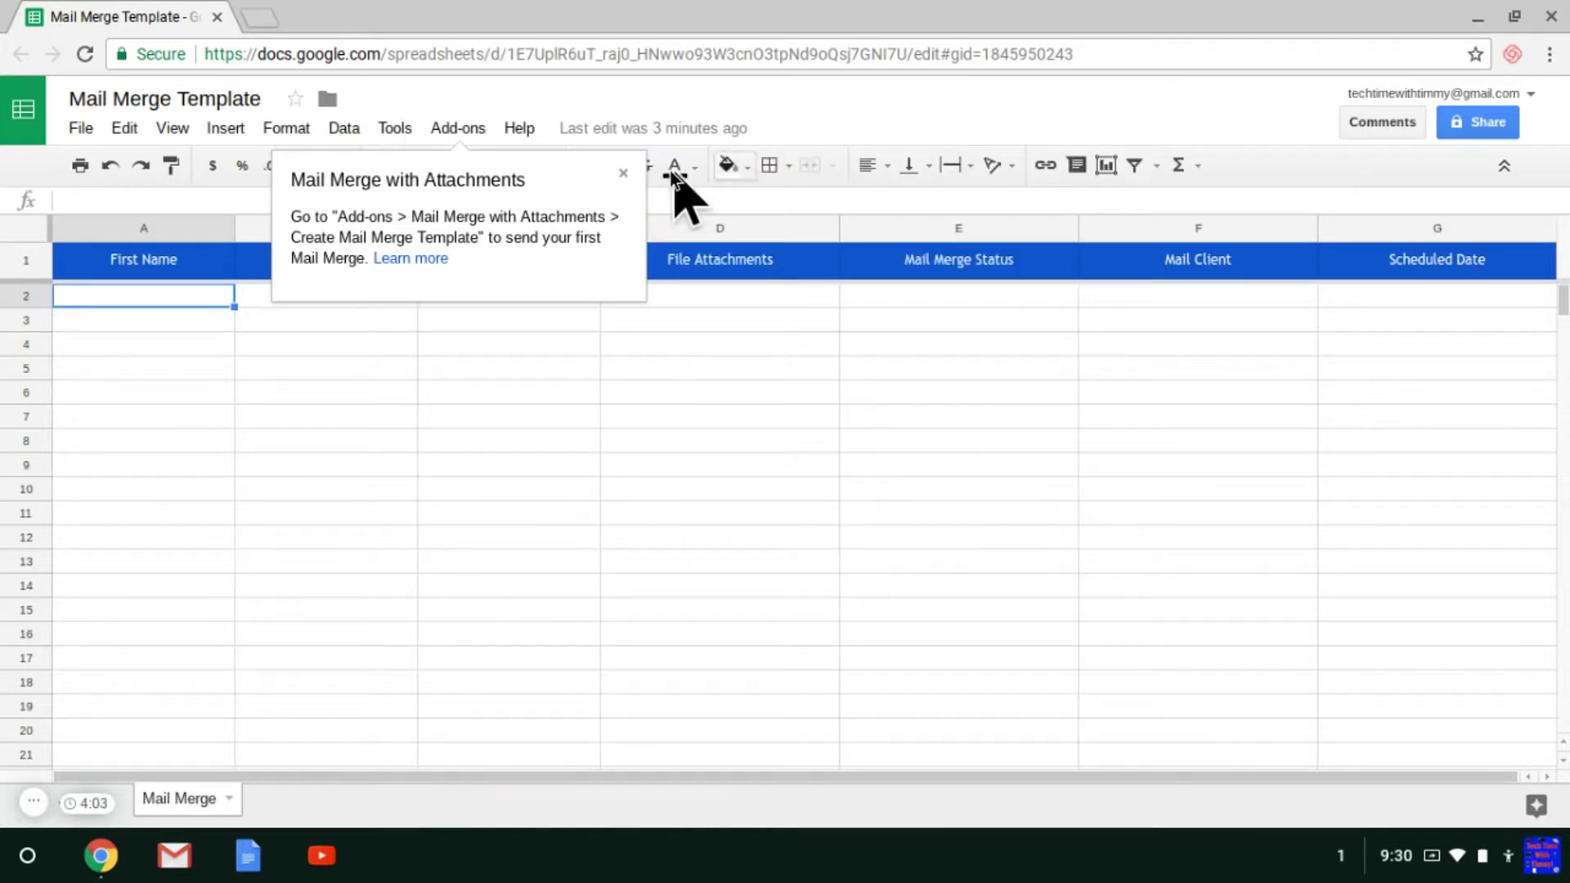
{"action": "left_click", "coordinate": [624, 173]}
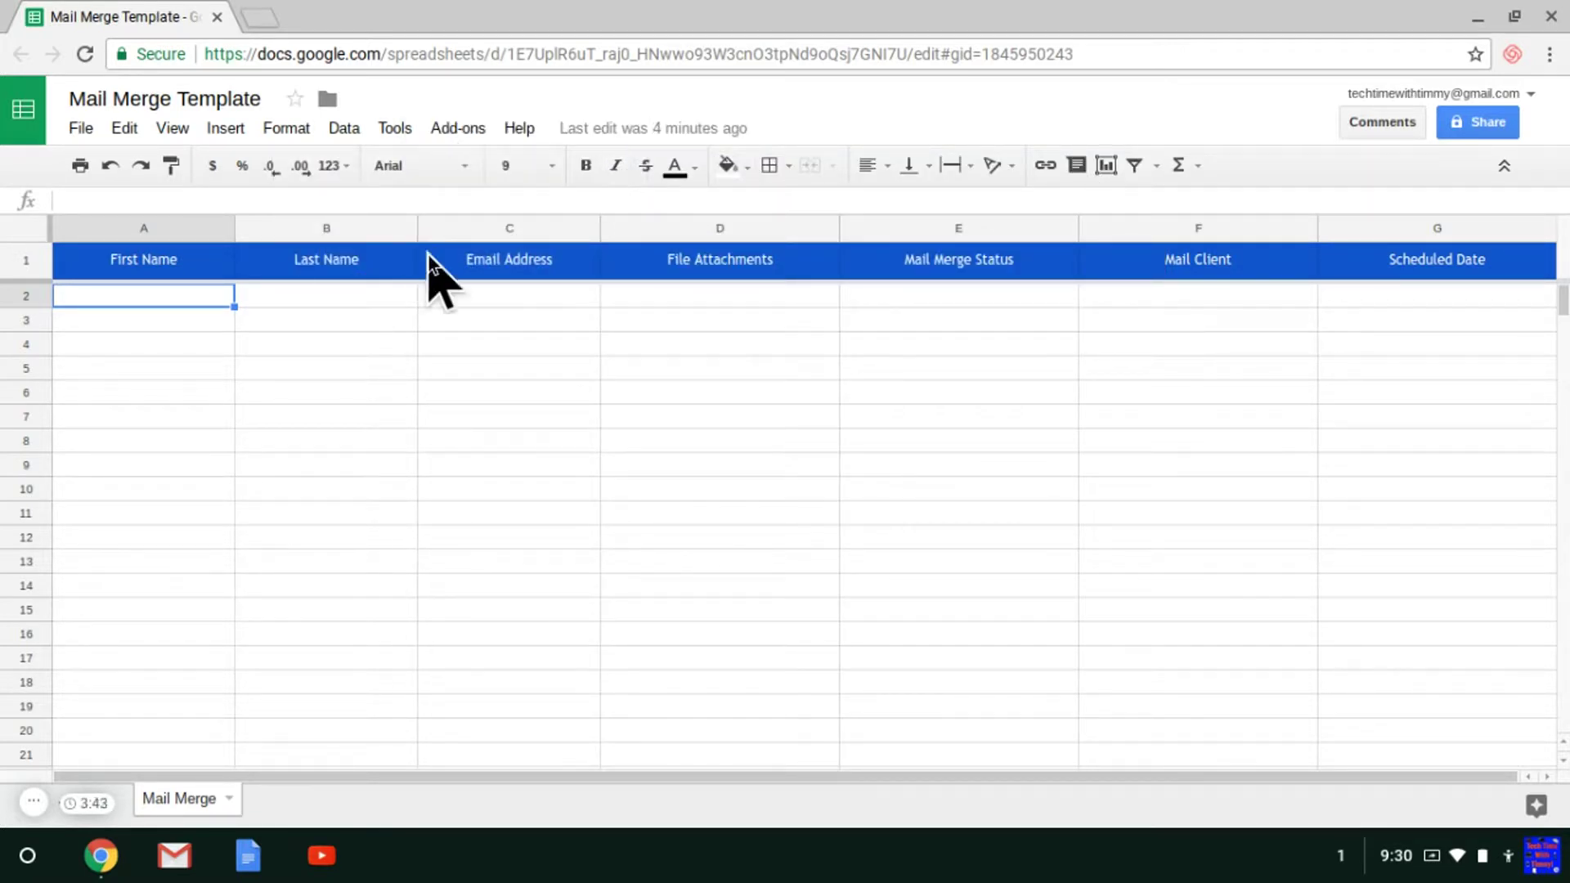
{"action": "left_click", "coordinate": [463, 127]}
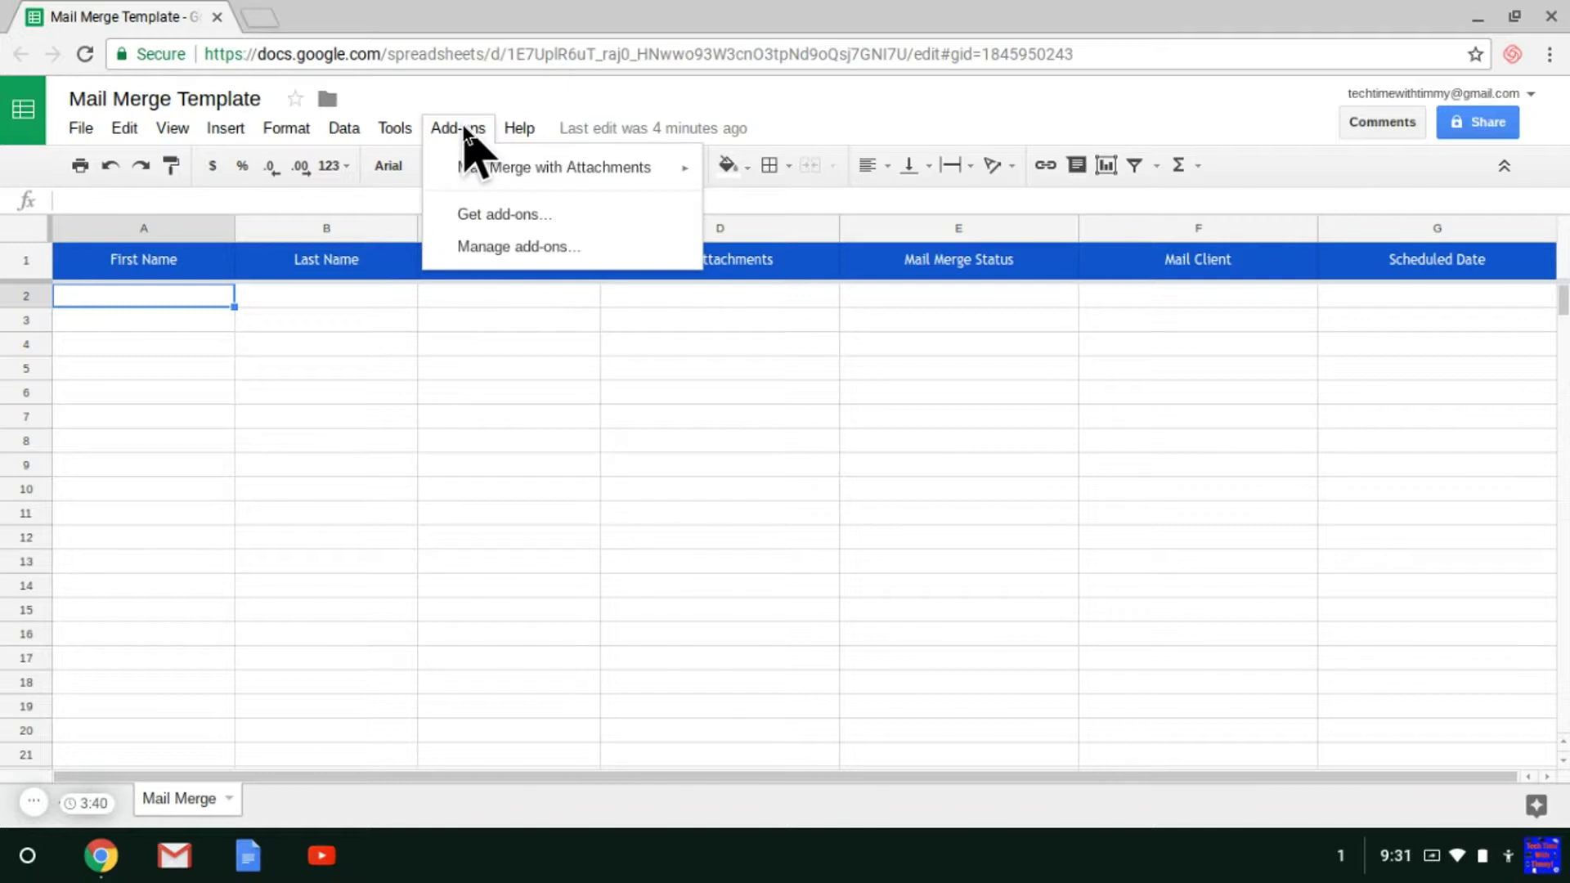
{"action": "mouse_move", "coordinate": [489, 163]}
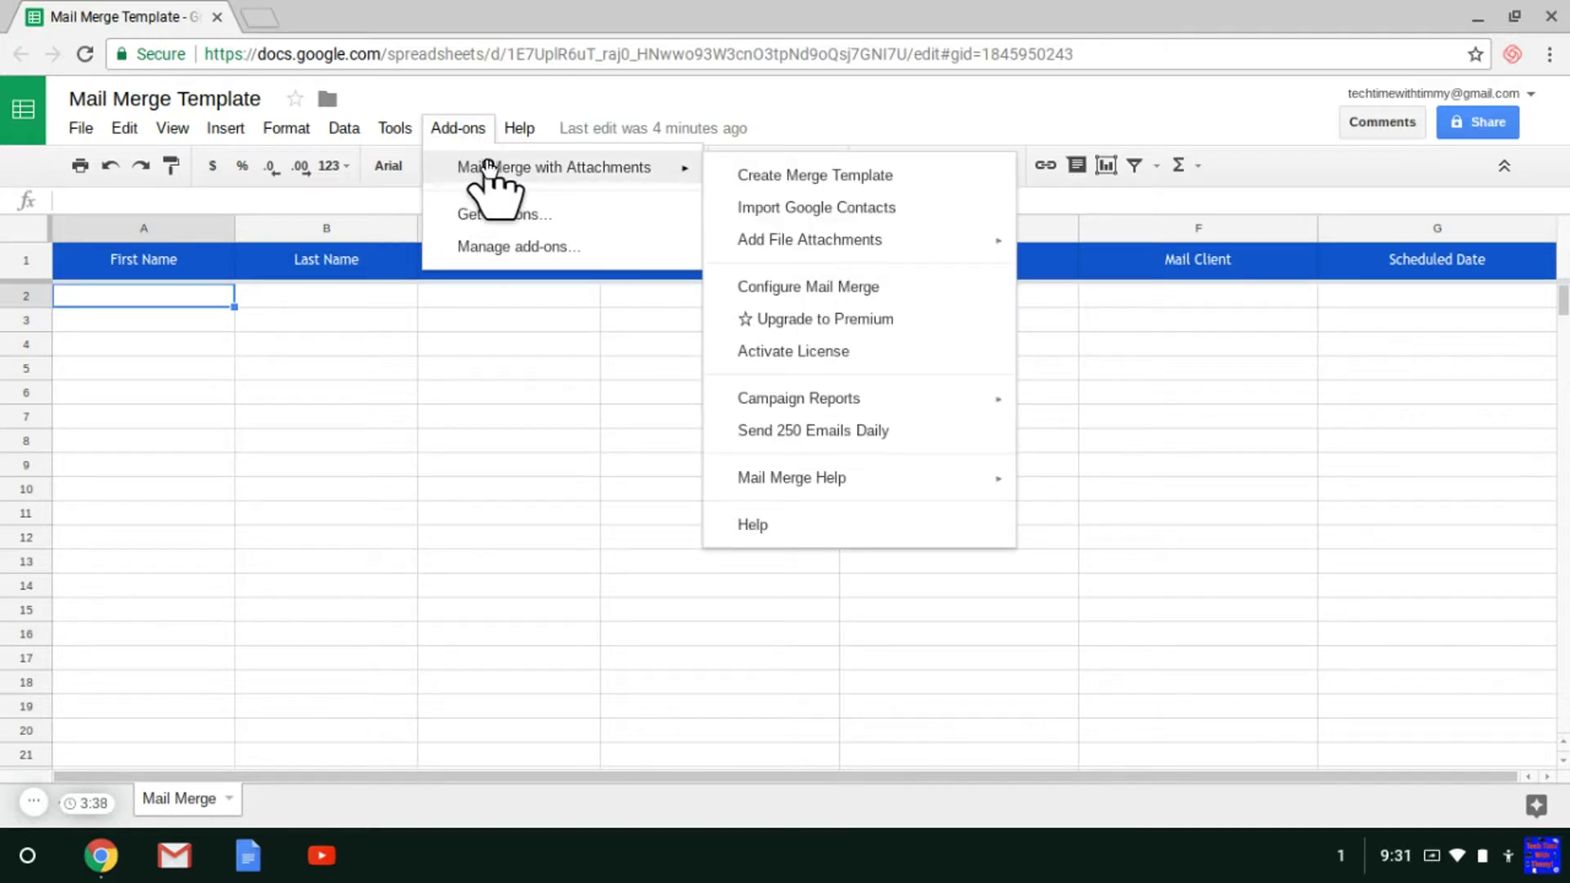
{"action": "left_click", "coordinate": [181, 296]}
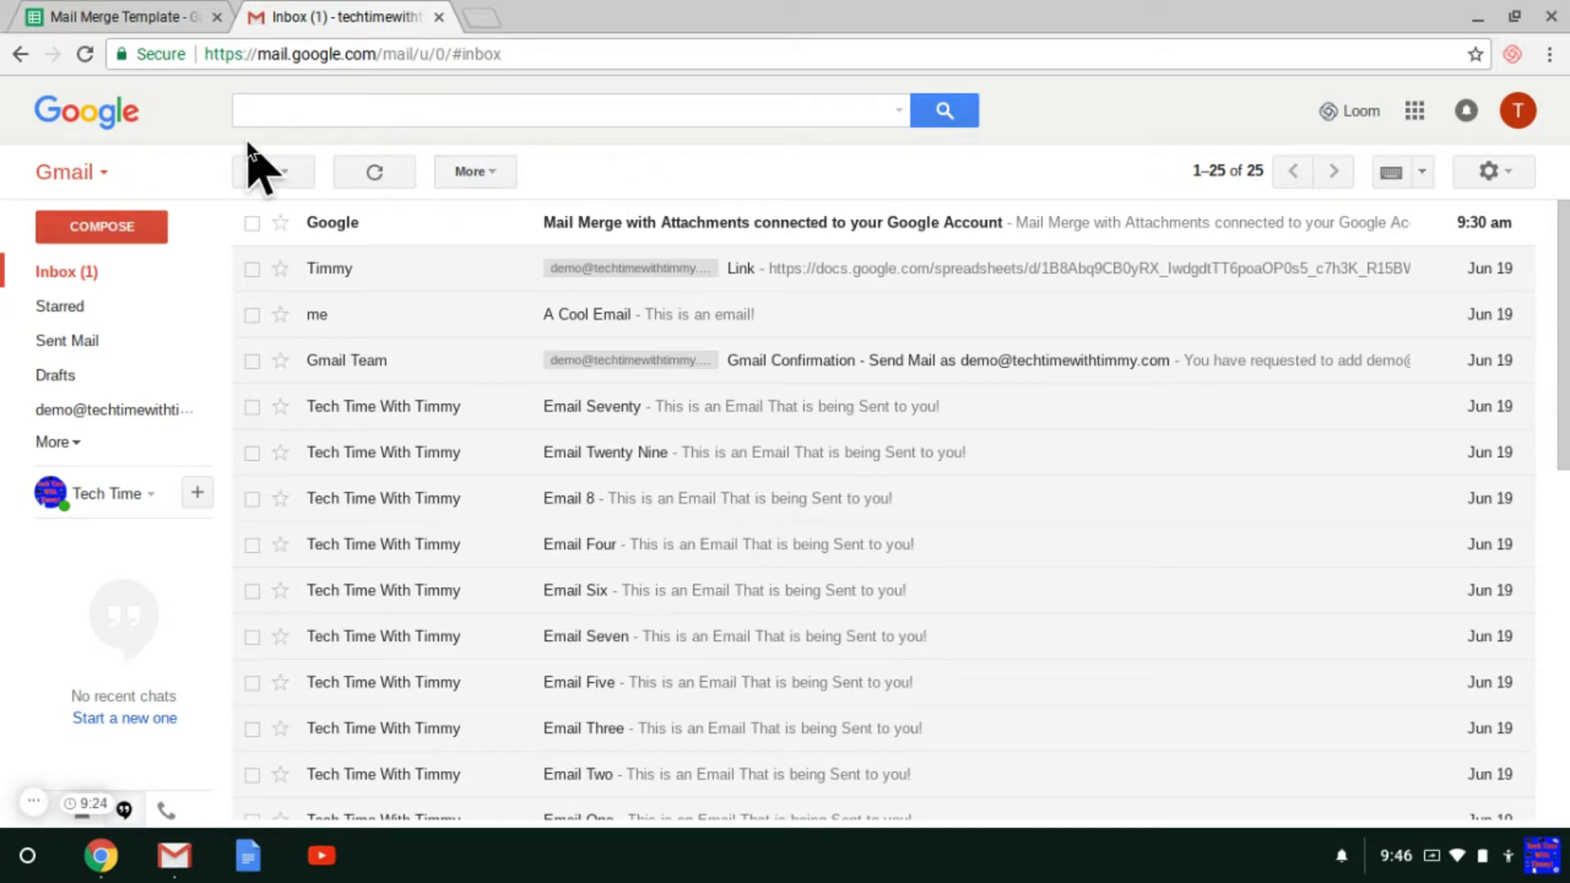
Compose a full-size Gmail draft with subject 'An Email to Everyone' and body starting 'Hi {{'
{"action": "left_click", "coordinate": [131, 234]}
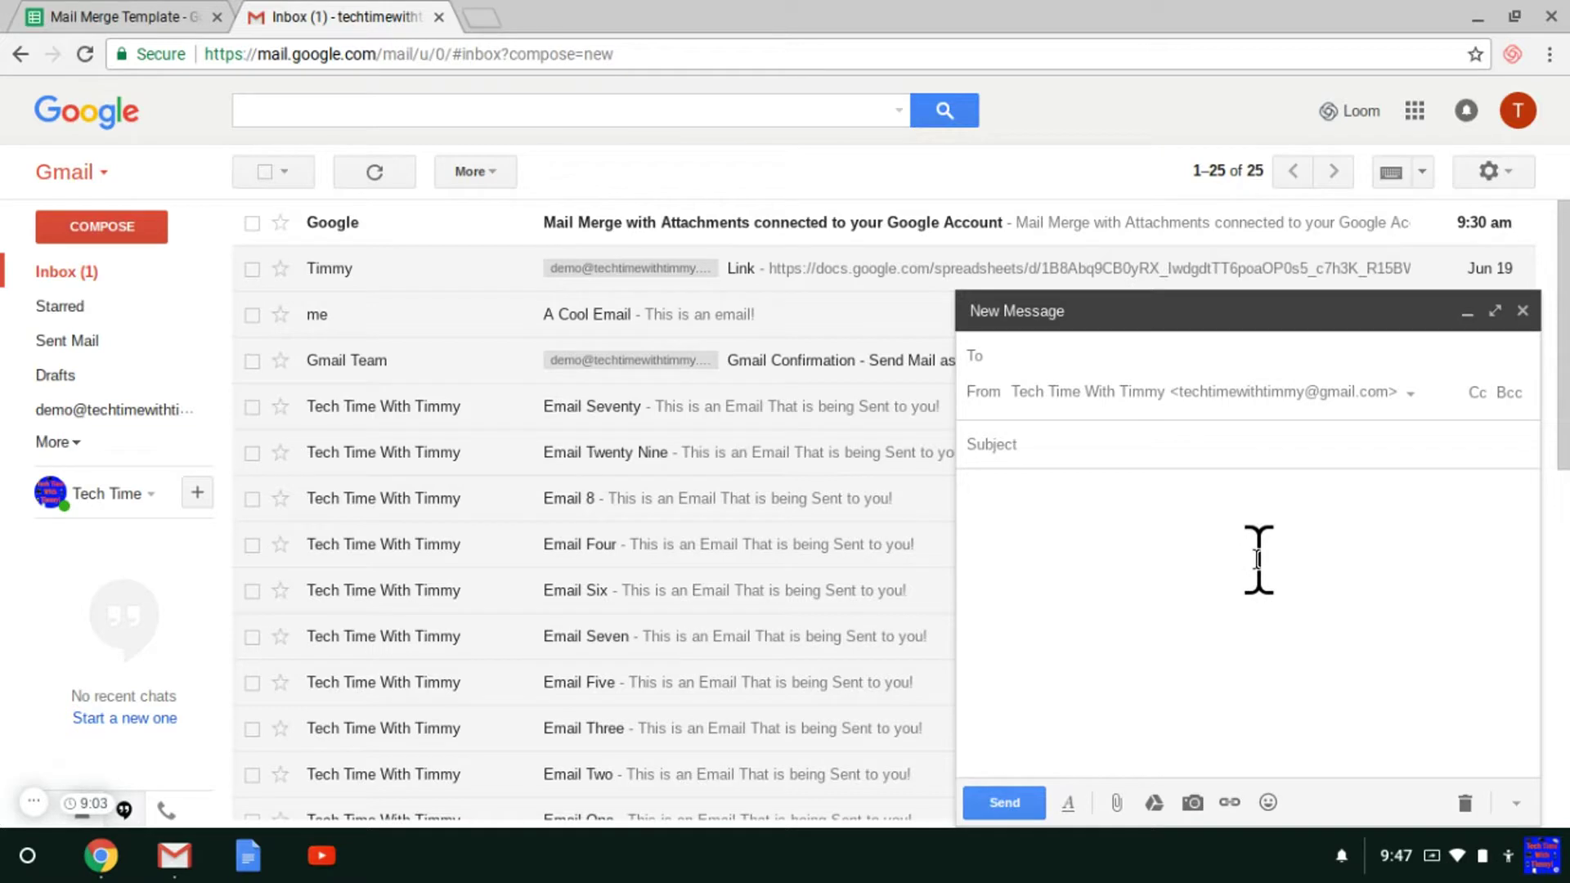
{"action": "left_click", "coordinate": [1495, 310]}
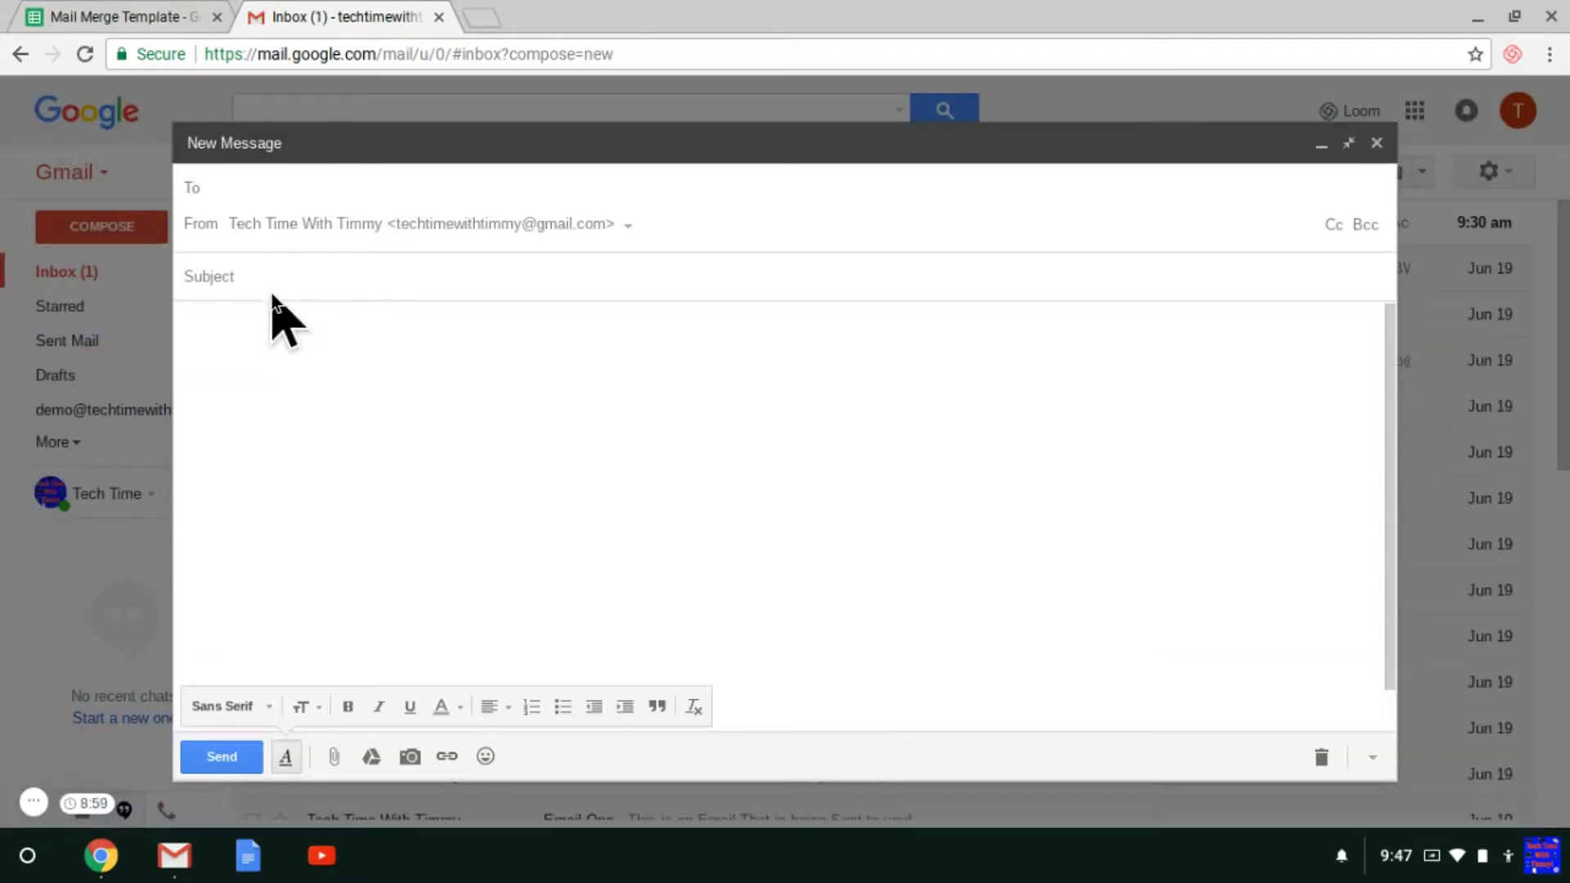
{"action": "left_click", "coordinate": [270, 275]}
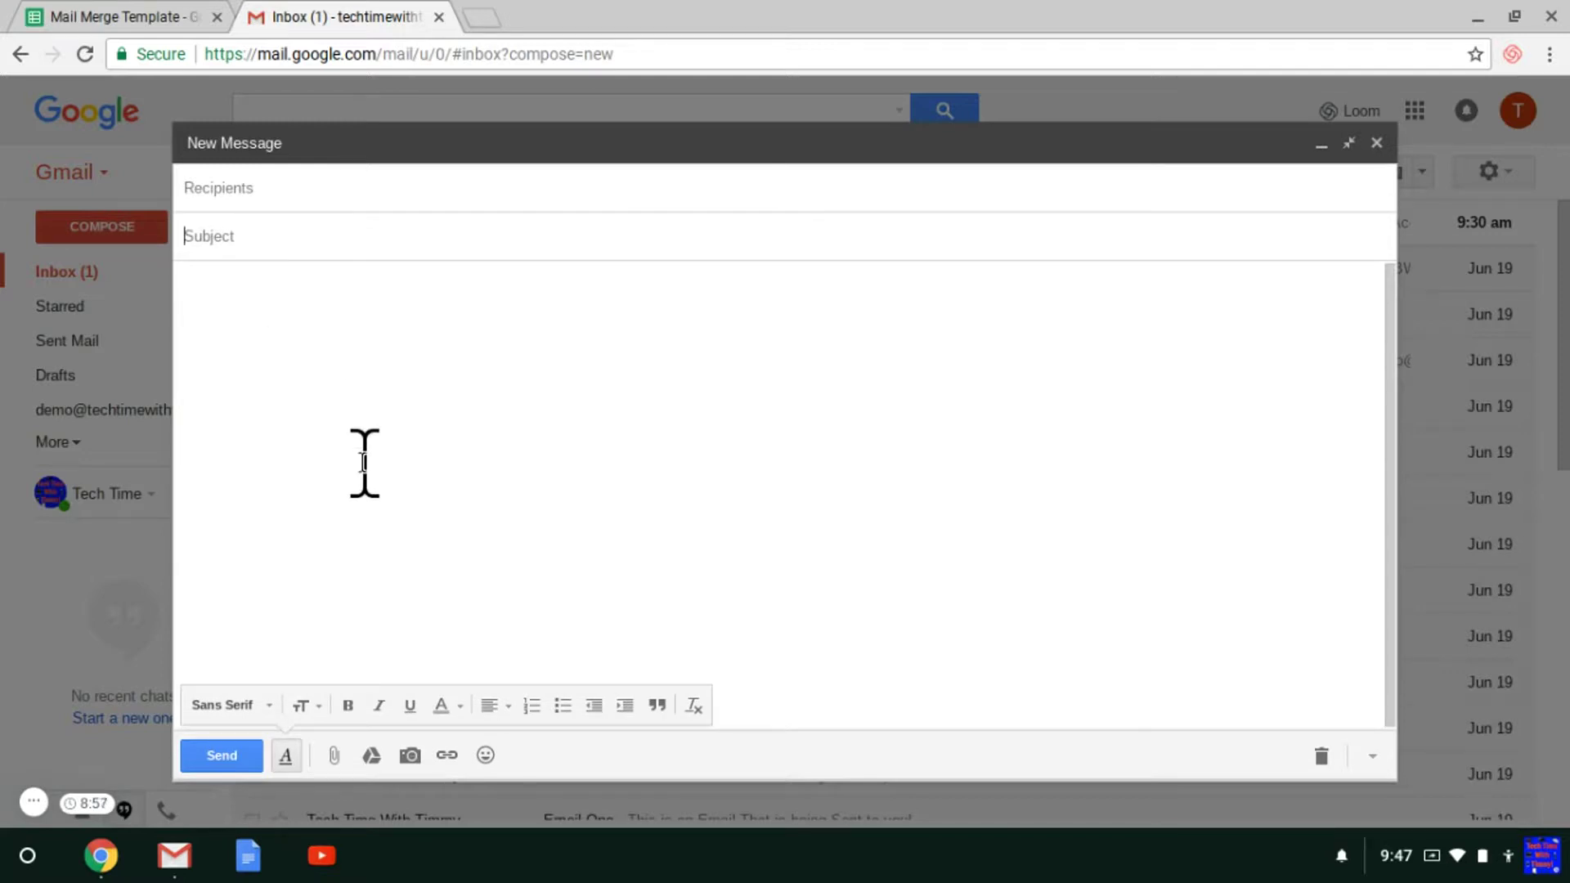
{"action": "type", "text": "An Email to Everyone"}
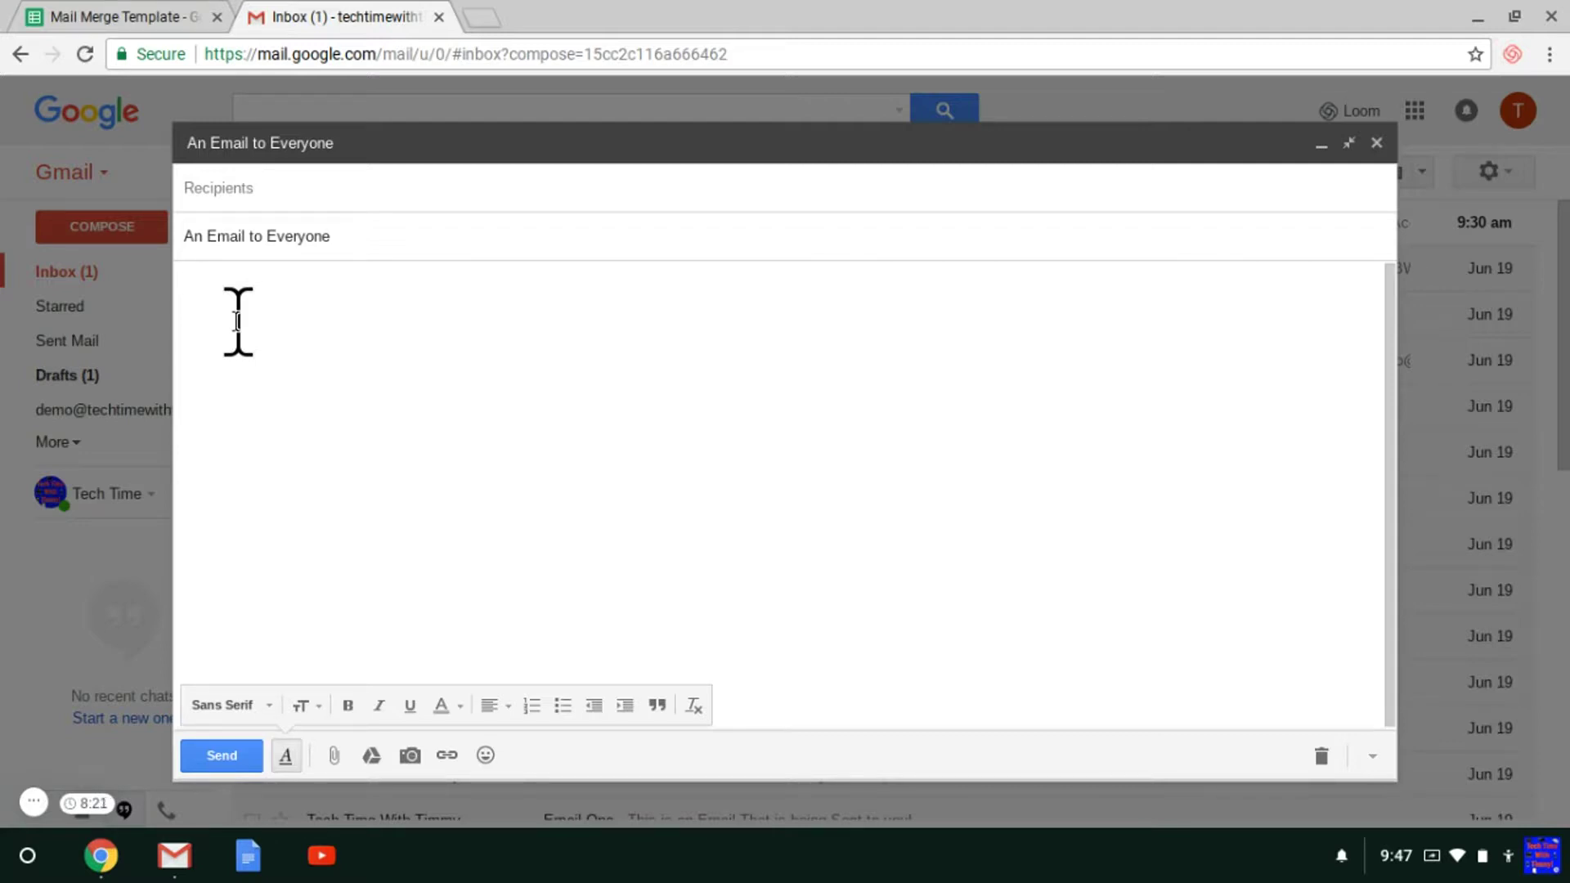
{"action": "type", "text": "Hi"}
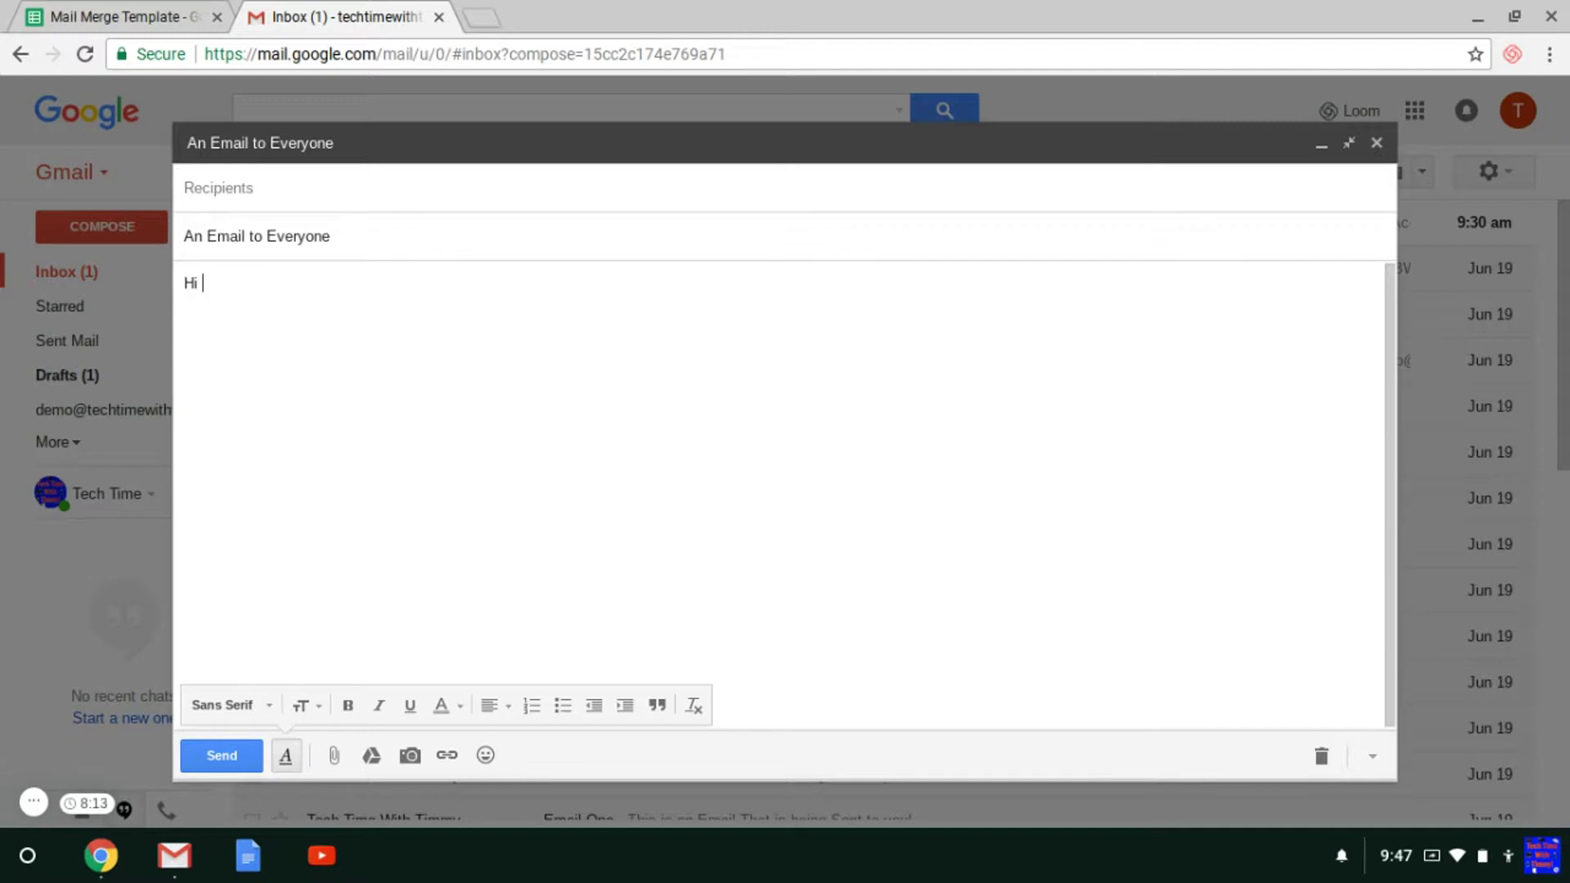
{"action": "type", "text": "{{"}
{"action": "left_click", "coordinate": [91, 14]}
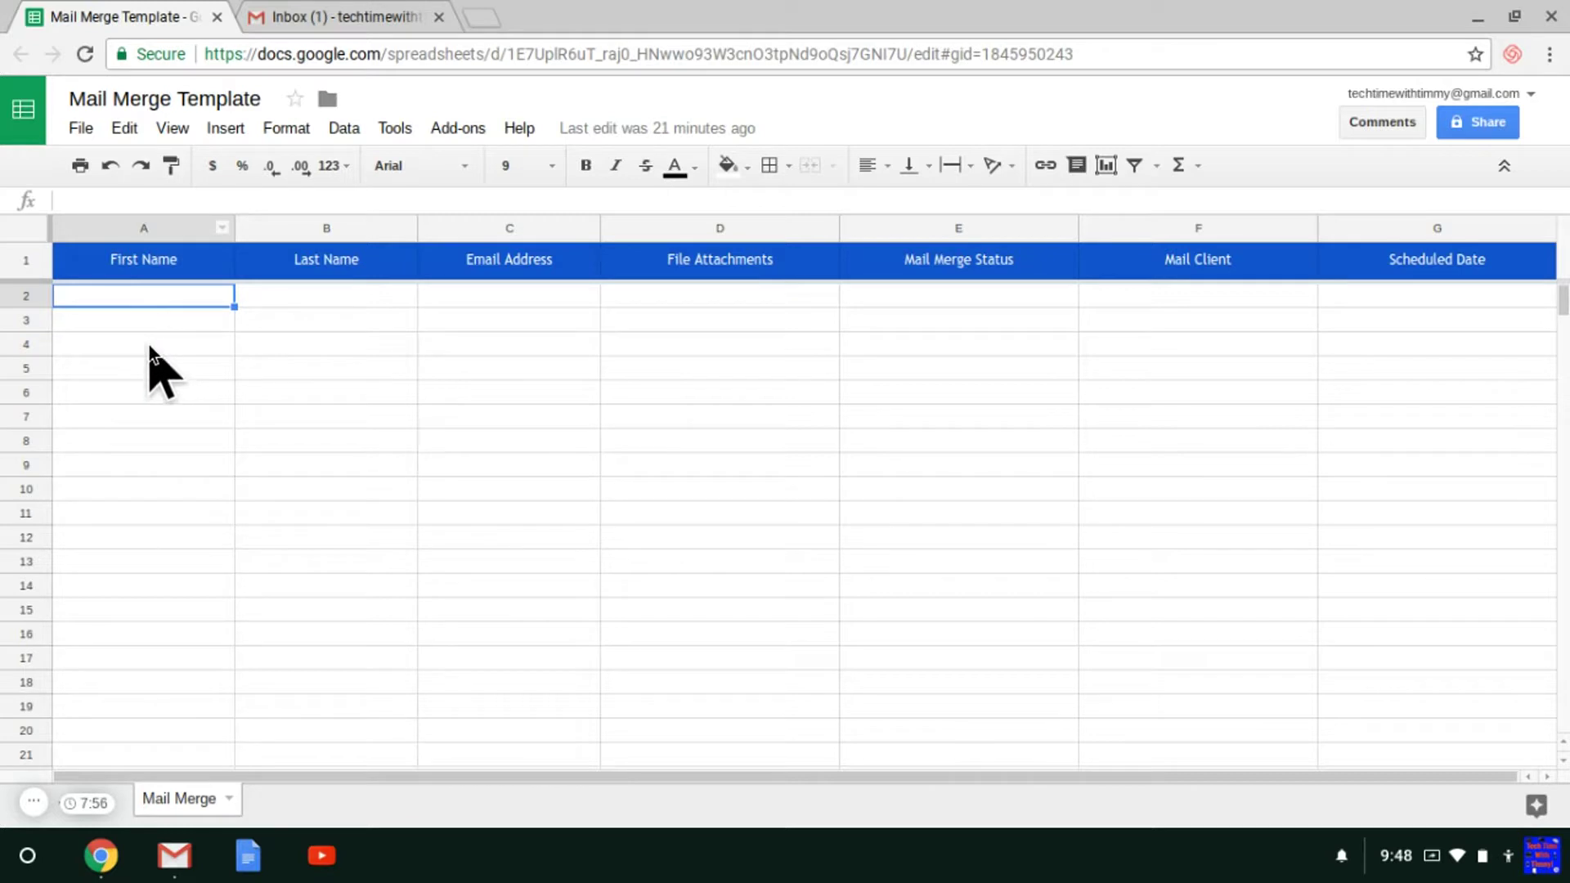
{"action": "left_click", "coordinate": [289, 5]}
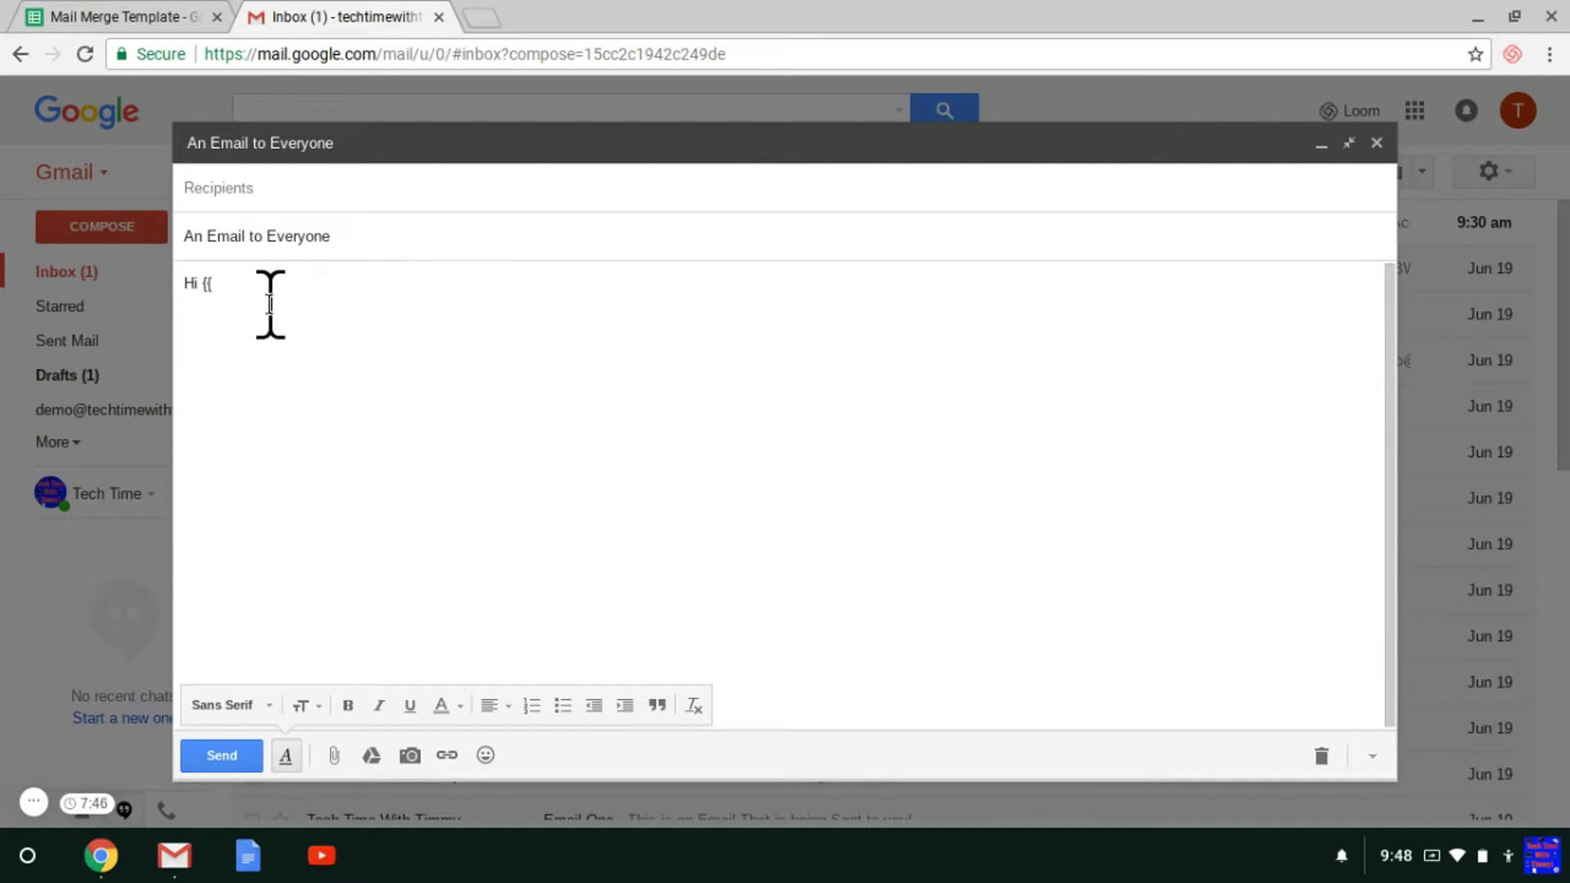
Write the body greeting {{First Name}}, explaining mail merge, and ending with {{Other Variables}}
{"action": "type", "text": "F"}
{"action": "type", "text": "irst Name"}
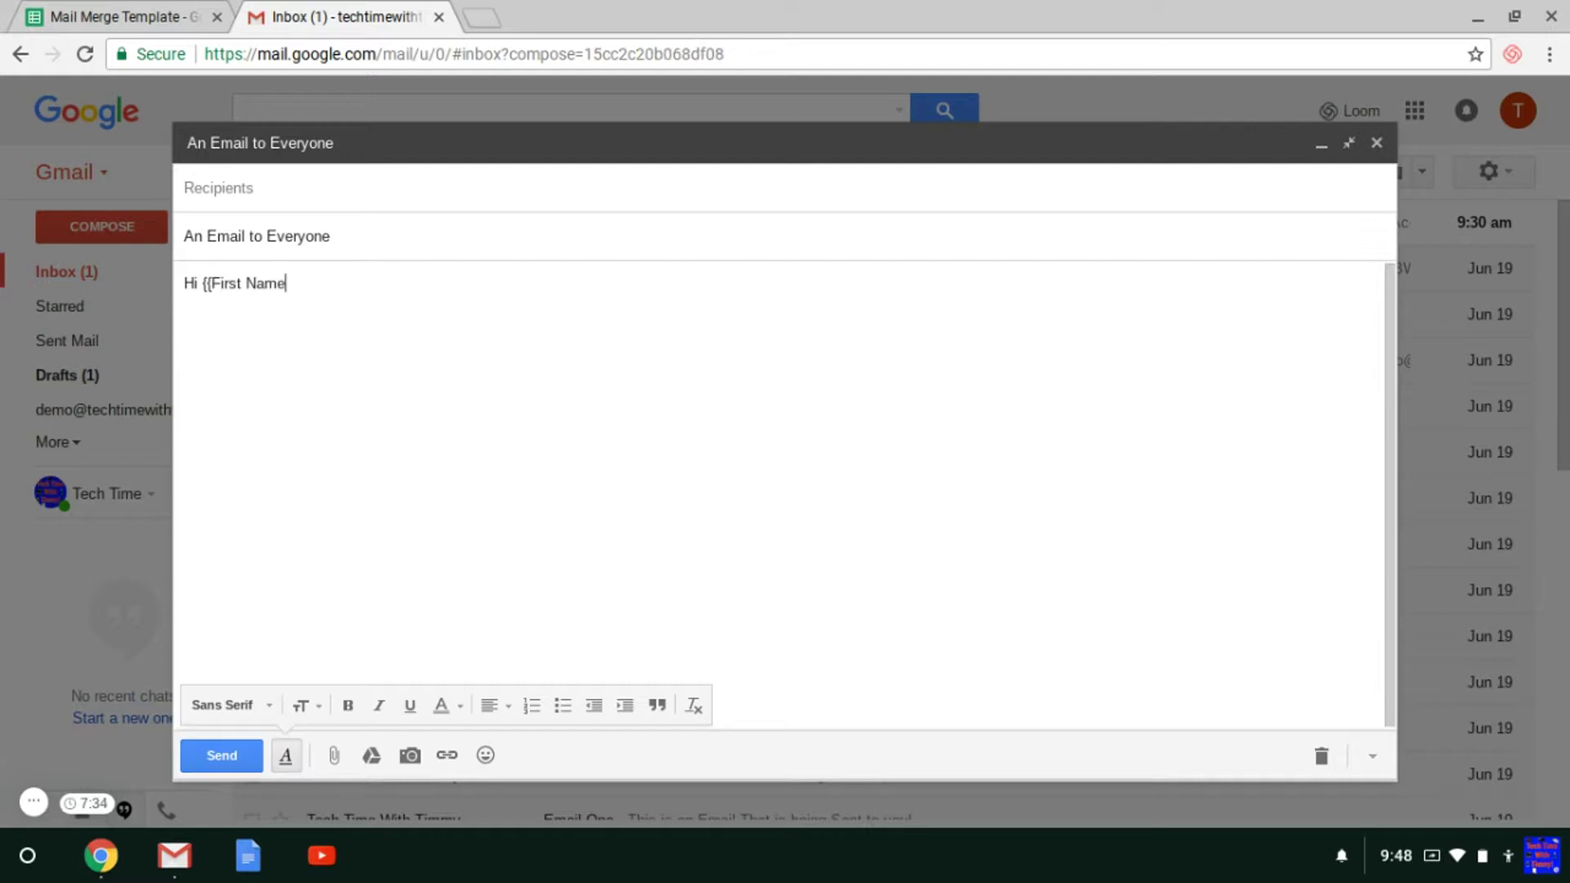
{"action": "type", "text": "}}"}
{"action": "key", "text": "Return"}
{"action": "type", "text": "T"}
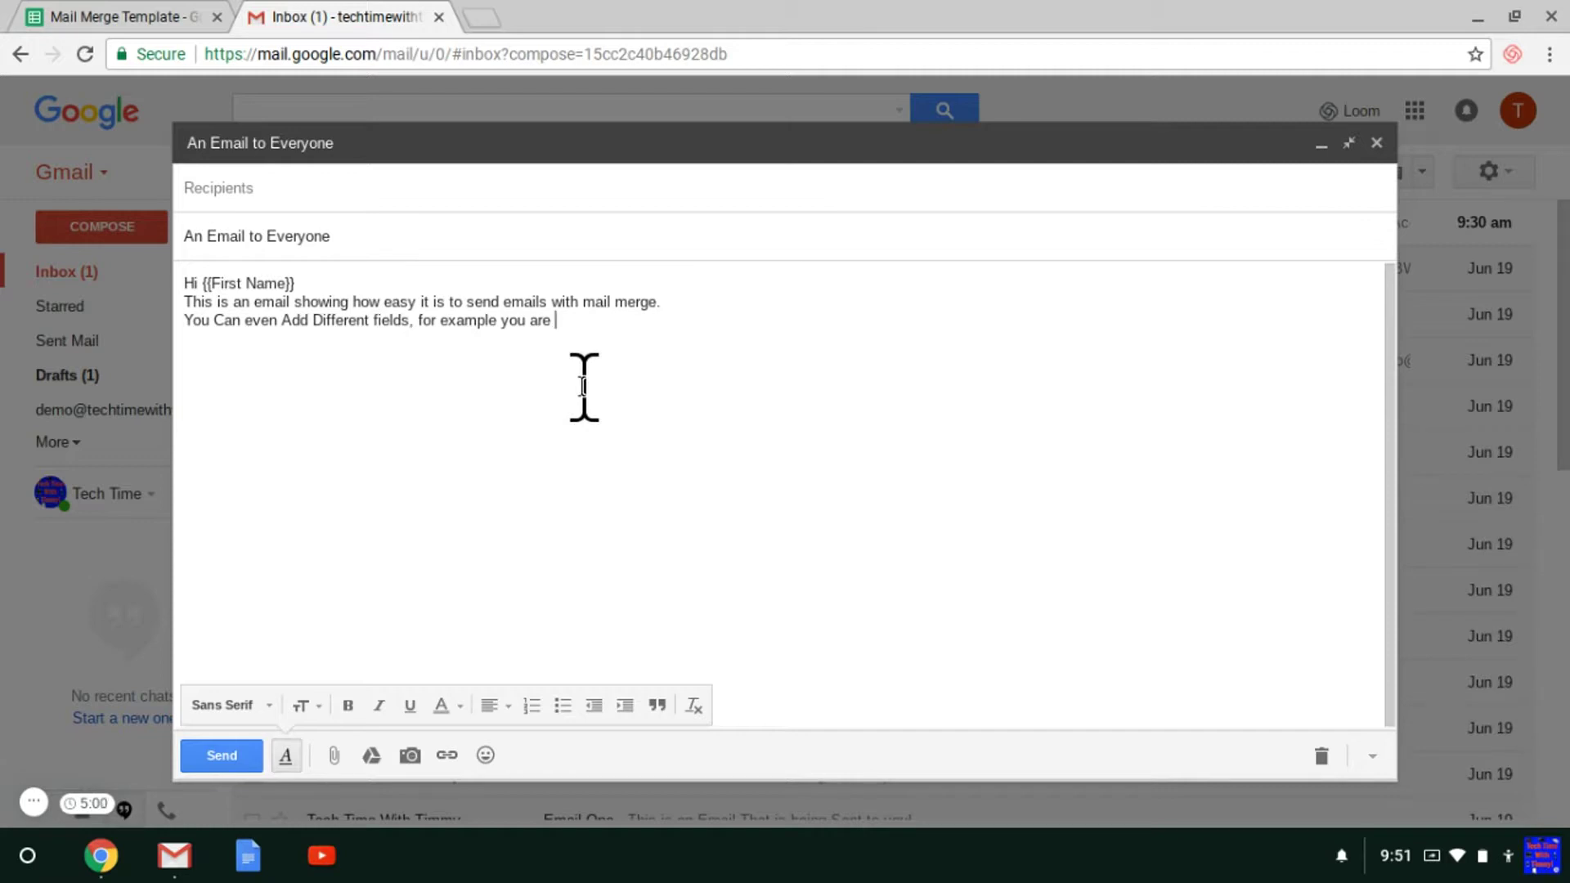
{"action": "type", "text": "{{Other Variables"}
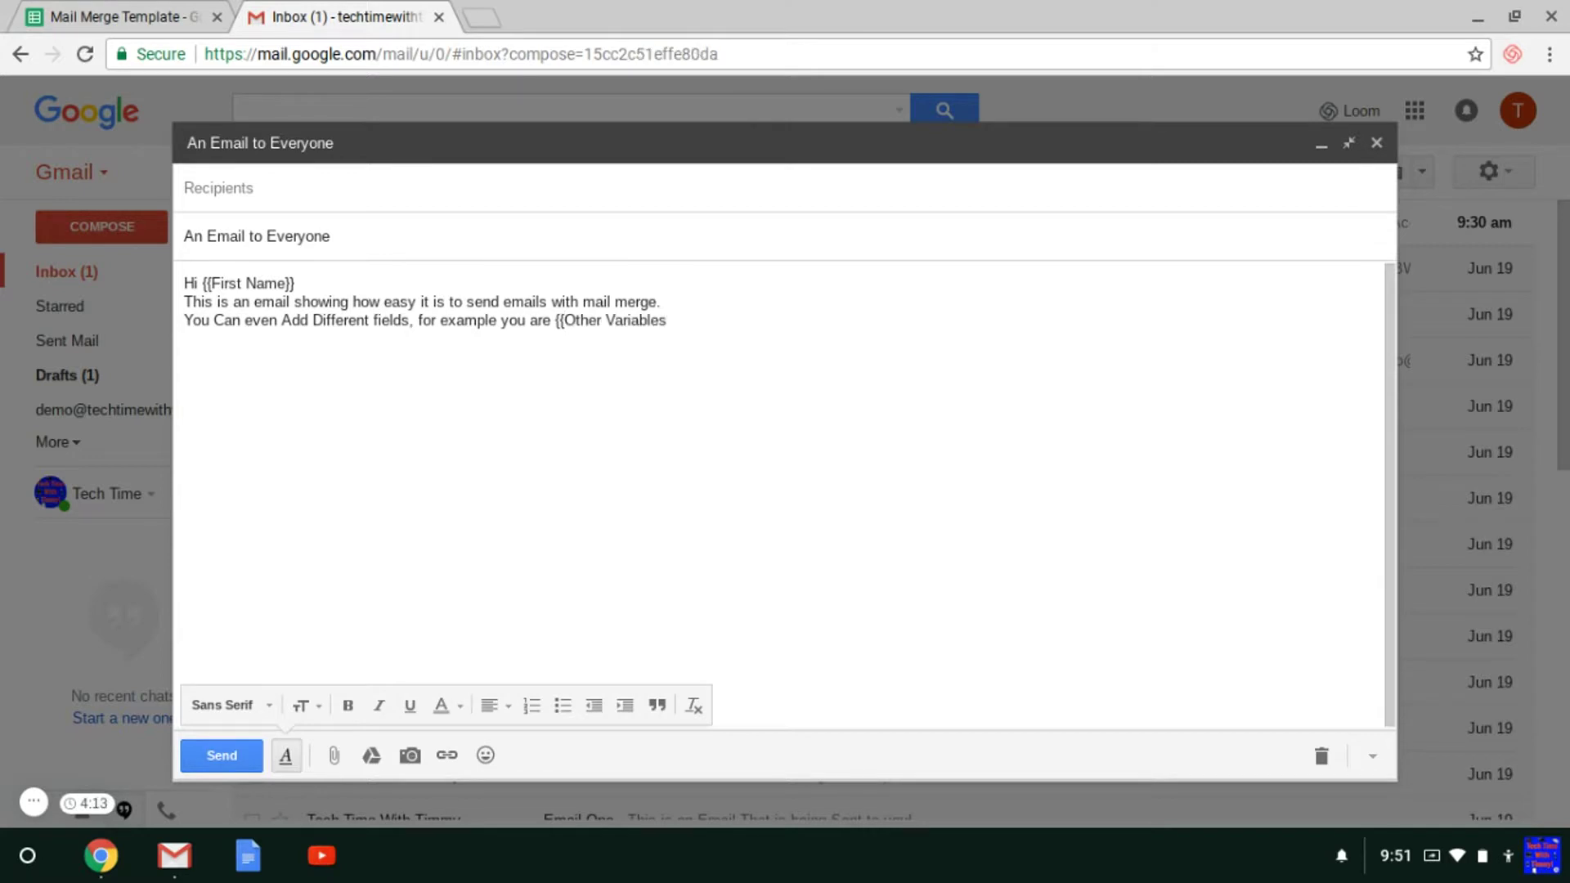
{"action": "type", "text": "}}."}
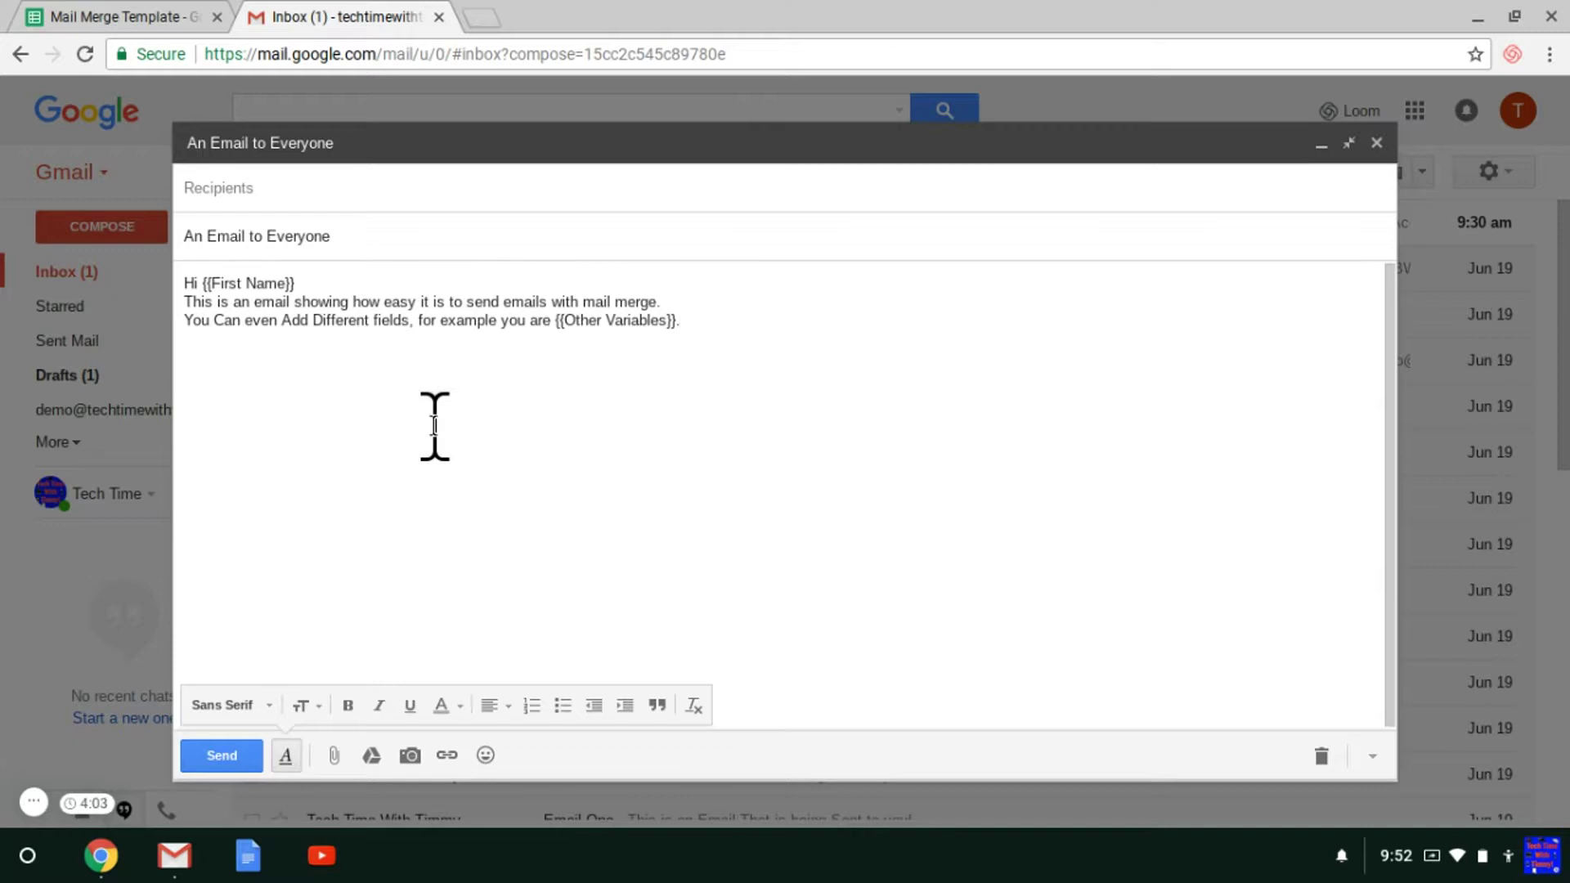
{"action": "left_click", "coordinate": [82, 5]}
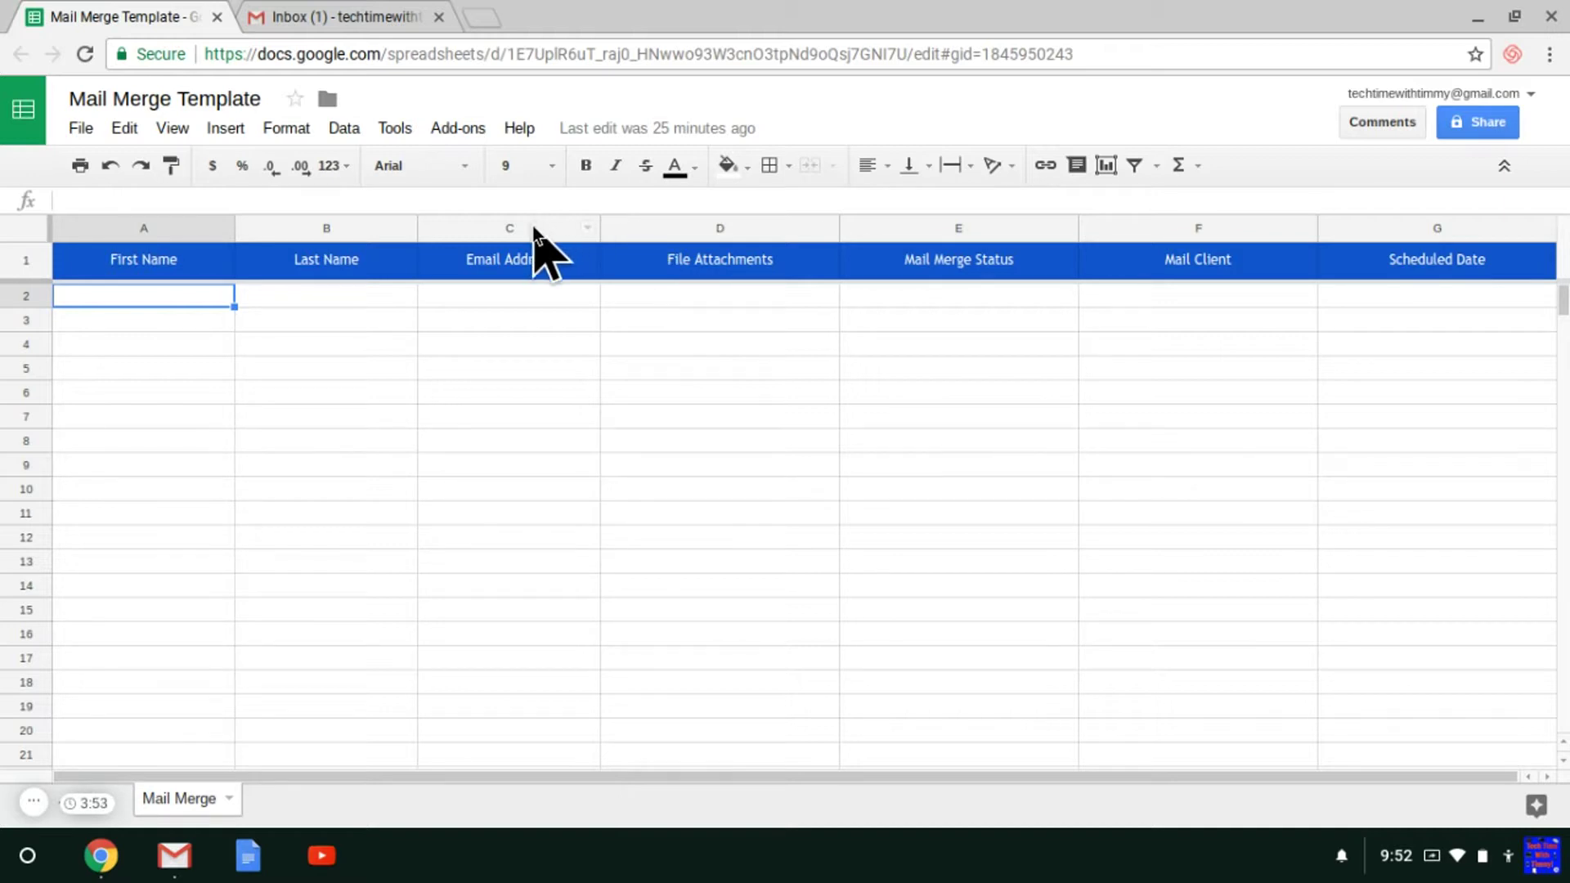
Insert an empty column C right of Last Name and select its header cell C1
{"action": "right_click", "coordinate": [351, 224]}
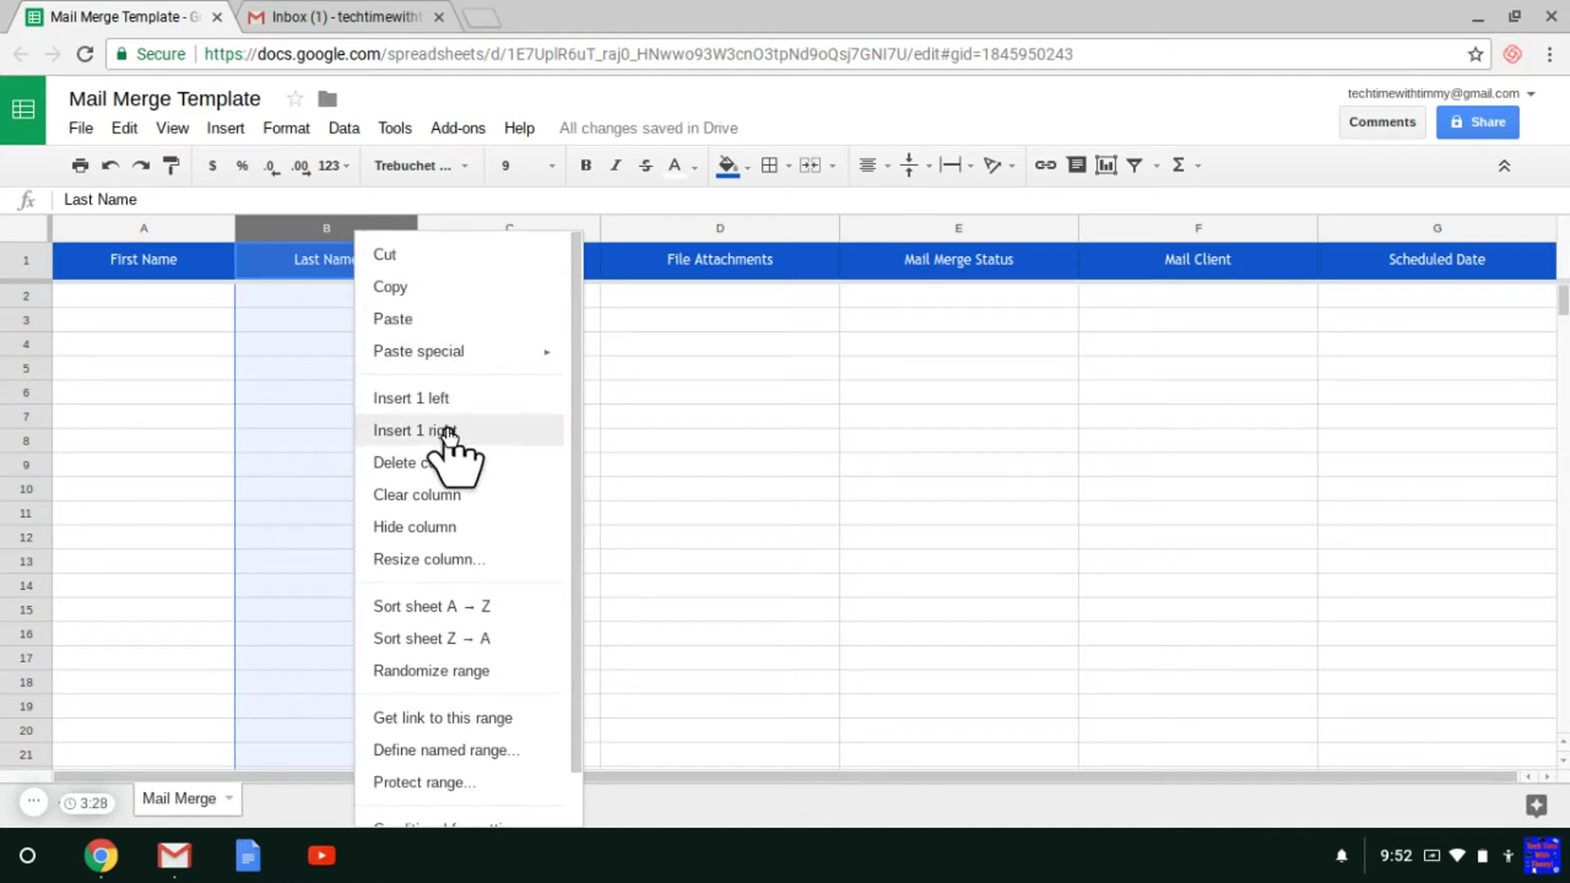
{"action": "left_click", "coordinate": [448, 431]}
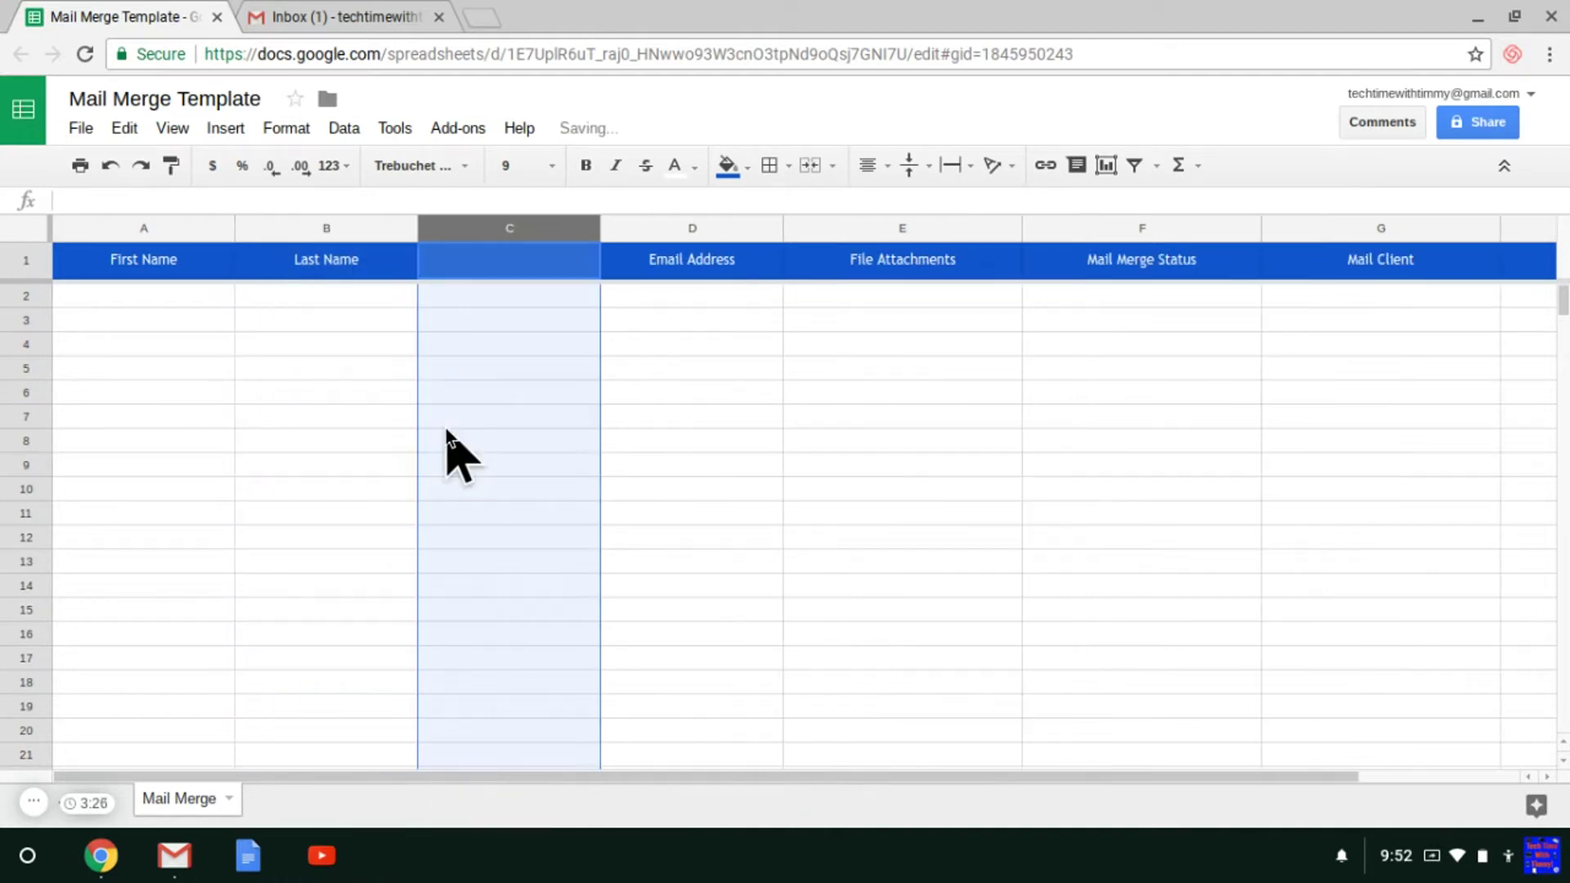
{"action": "left_click", "coordinate": [674, 443]}
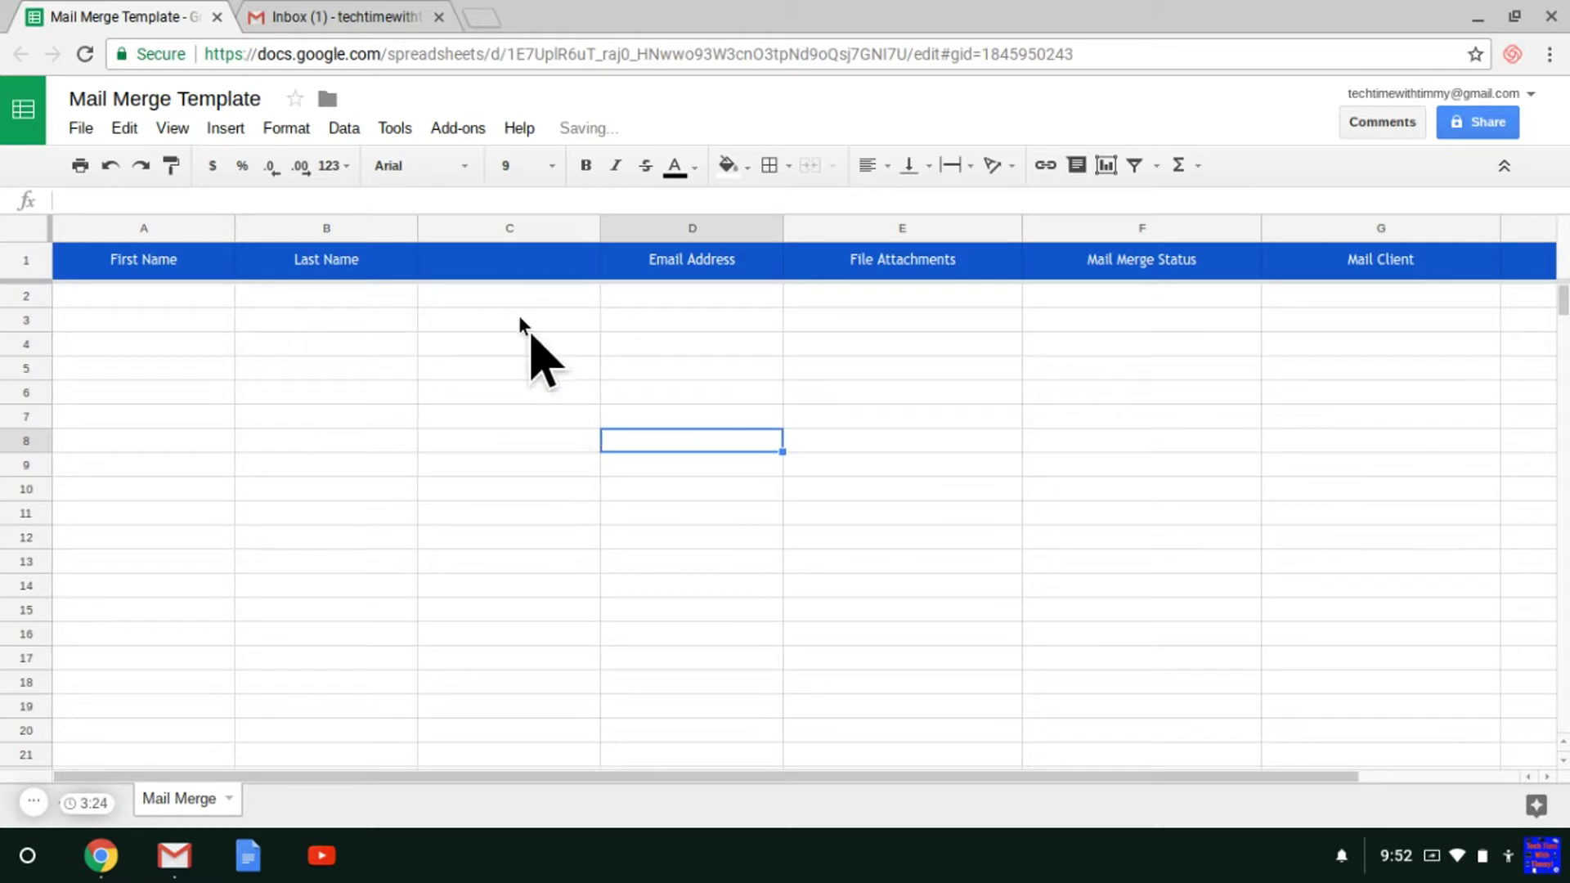
{"action": "left_click", "coordinate": [498, 262]}
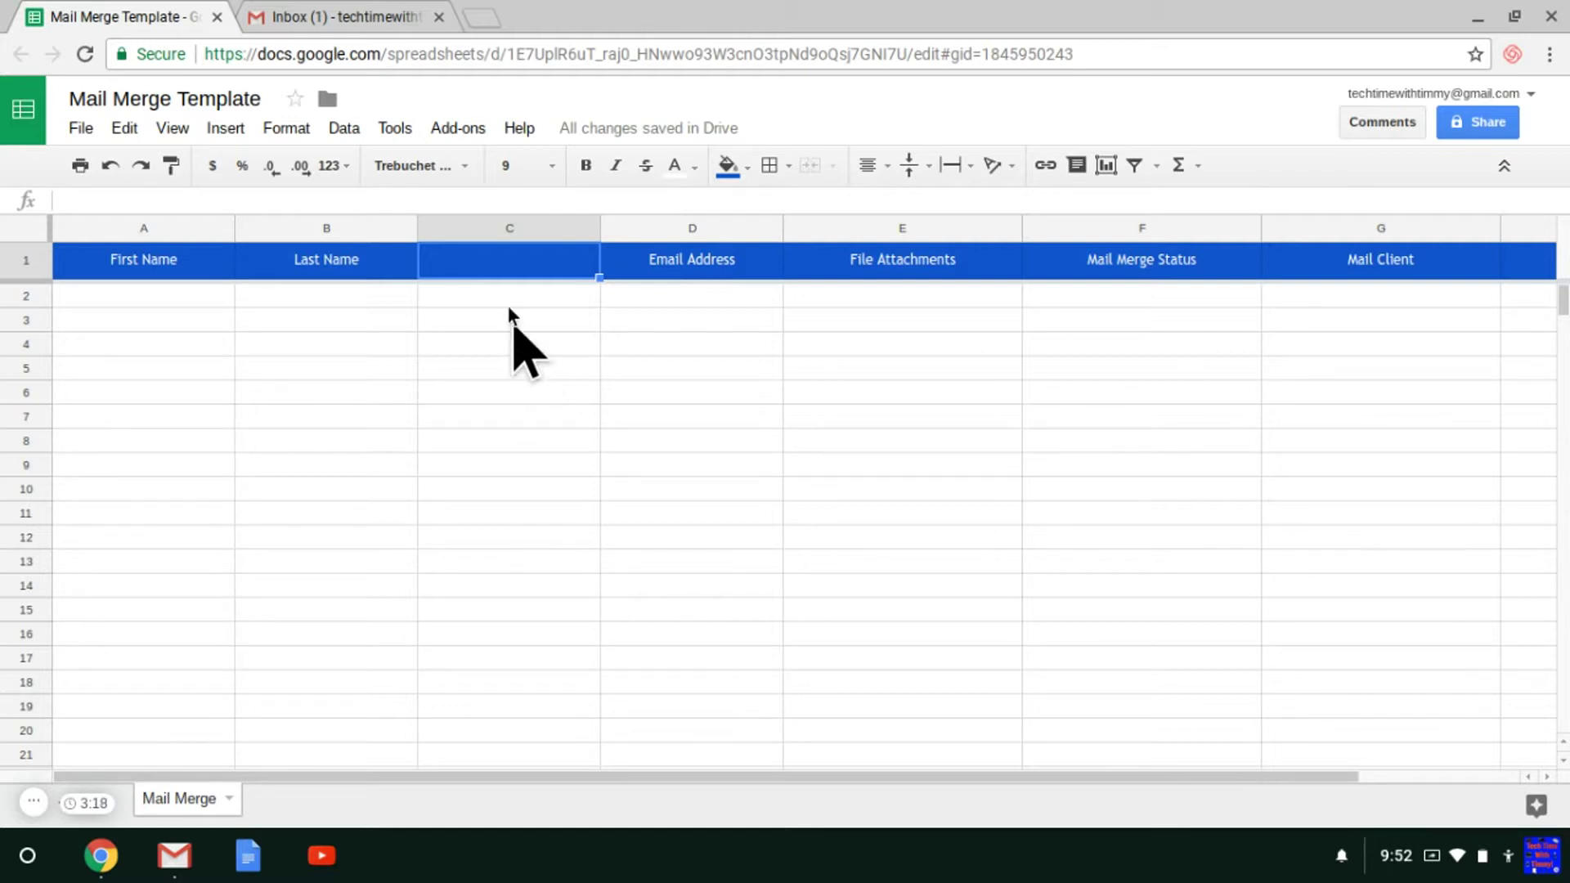
{"action": "left_click", "coordinate": [364, 11]}
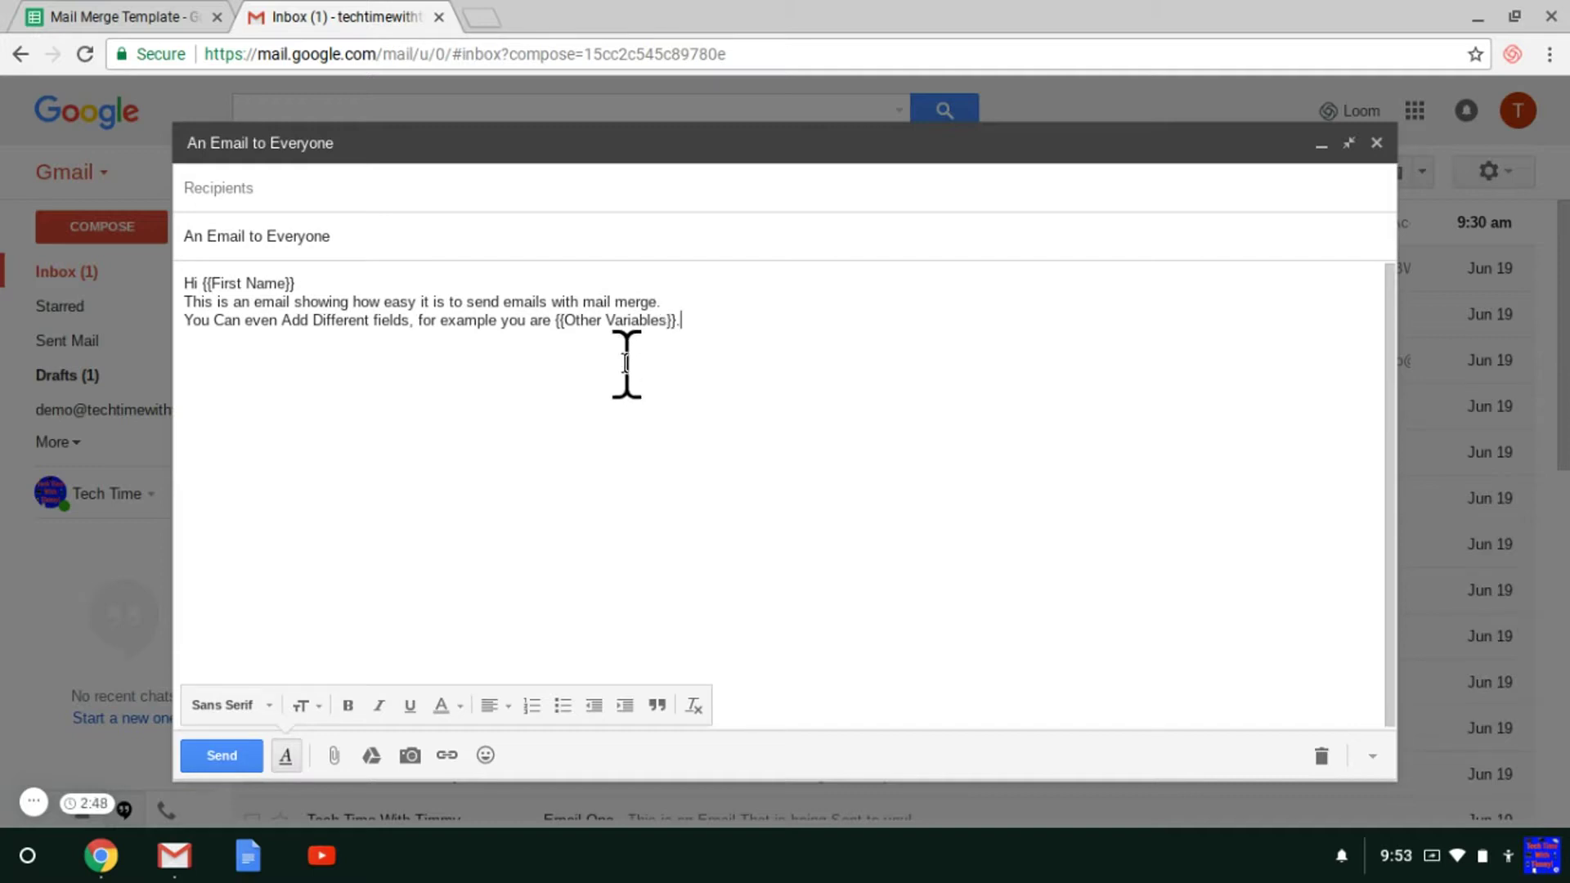
Copy the placeholder name 'Other Variables' from the draft body
{"action": "left_click_drag", "start_coordinate": [667, 321], "coordinate": [584, 319]}
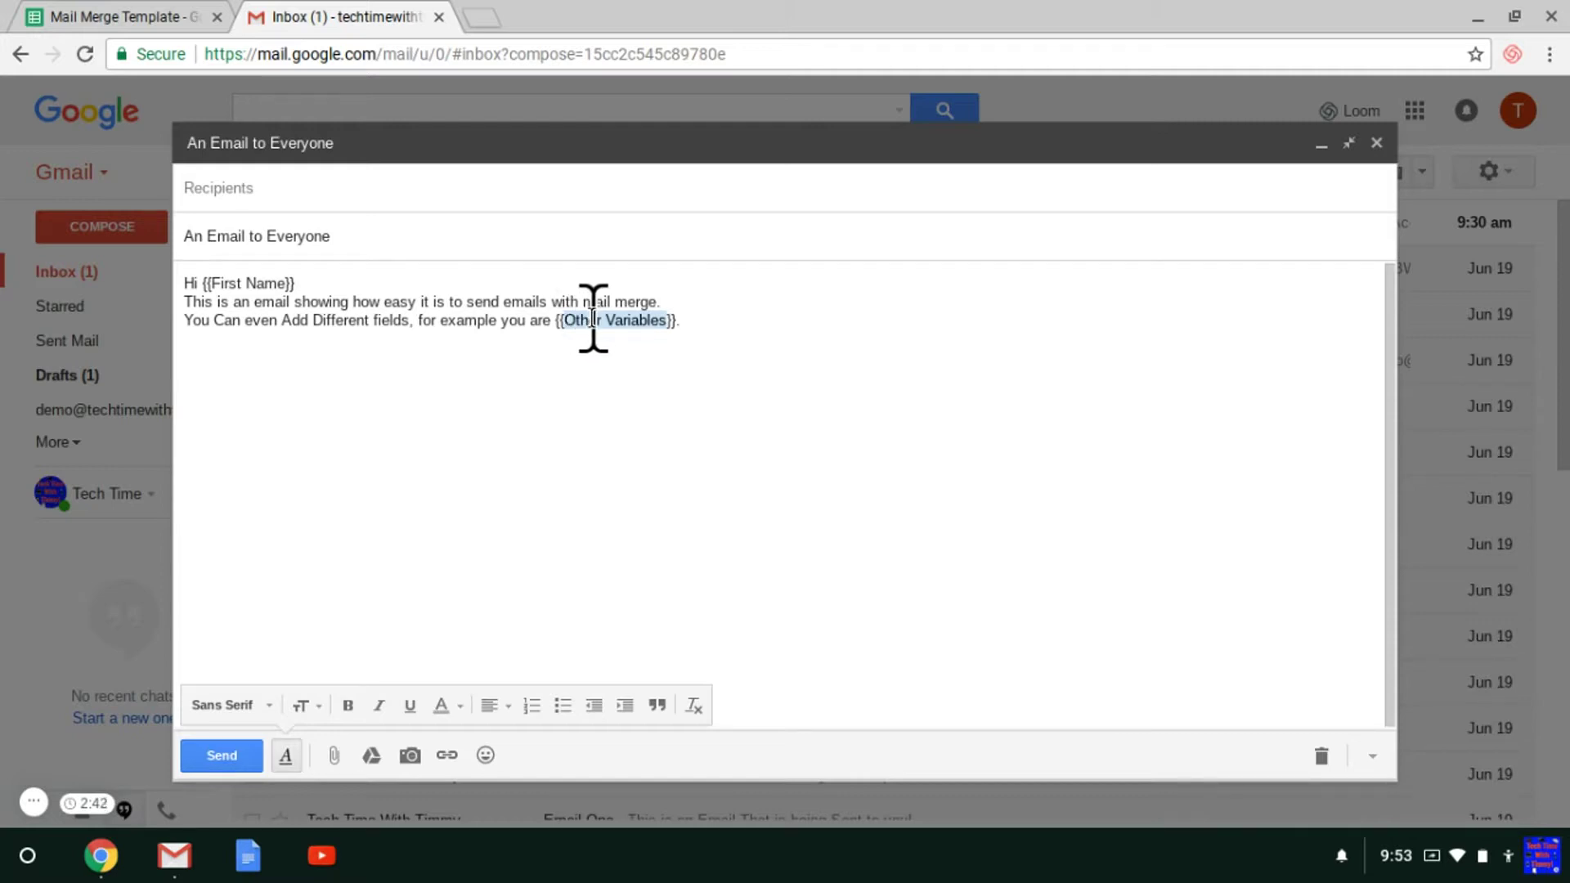
{"action": "right_click", "coordinate": [592, 319]}
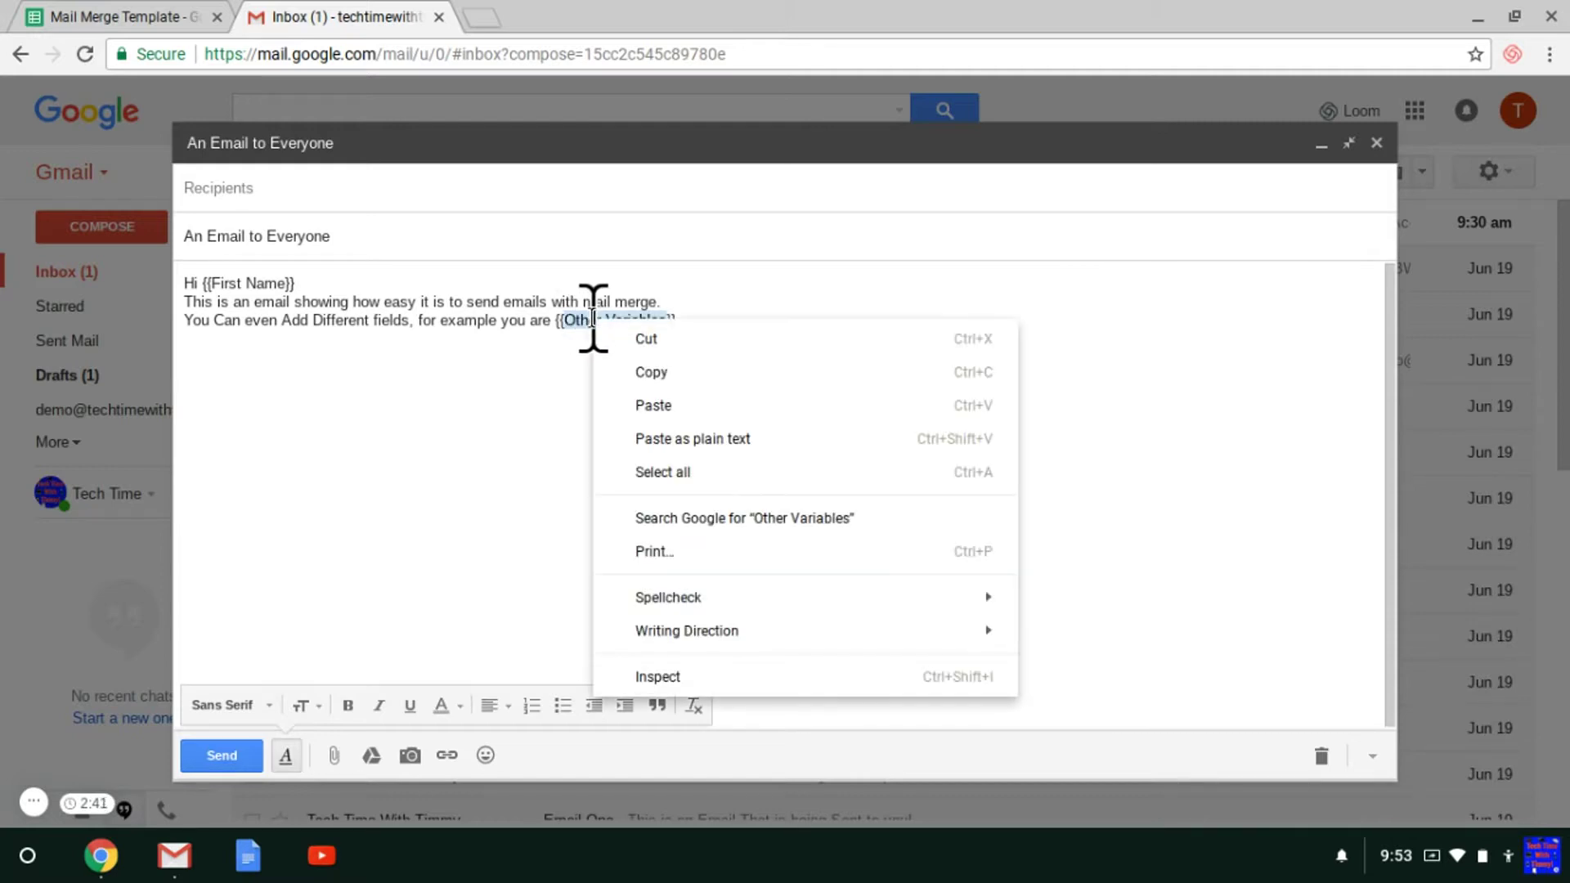
{"action": "left_click", "coordinate": [652, 374]}
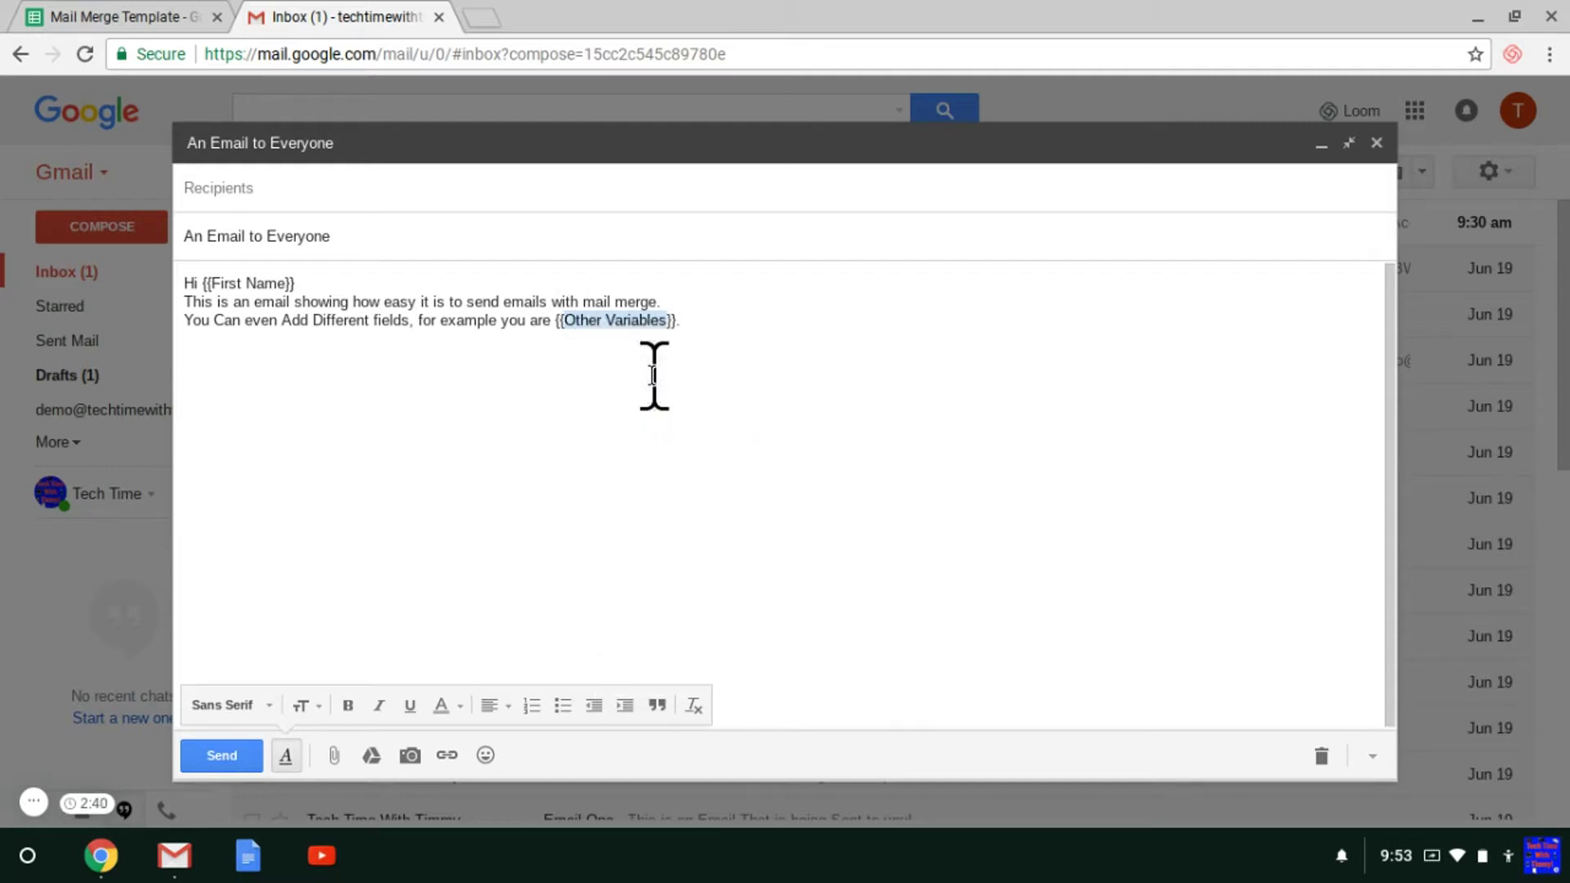
{"action": "left_click", "coordinate": [124, 16]}
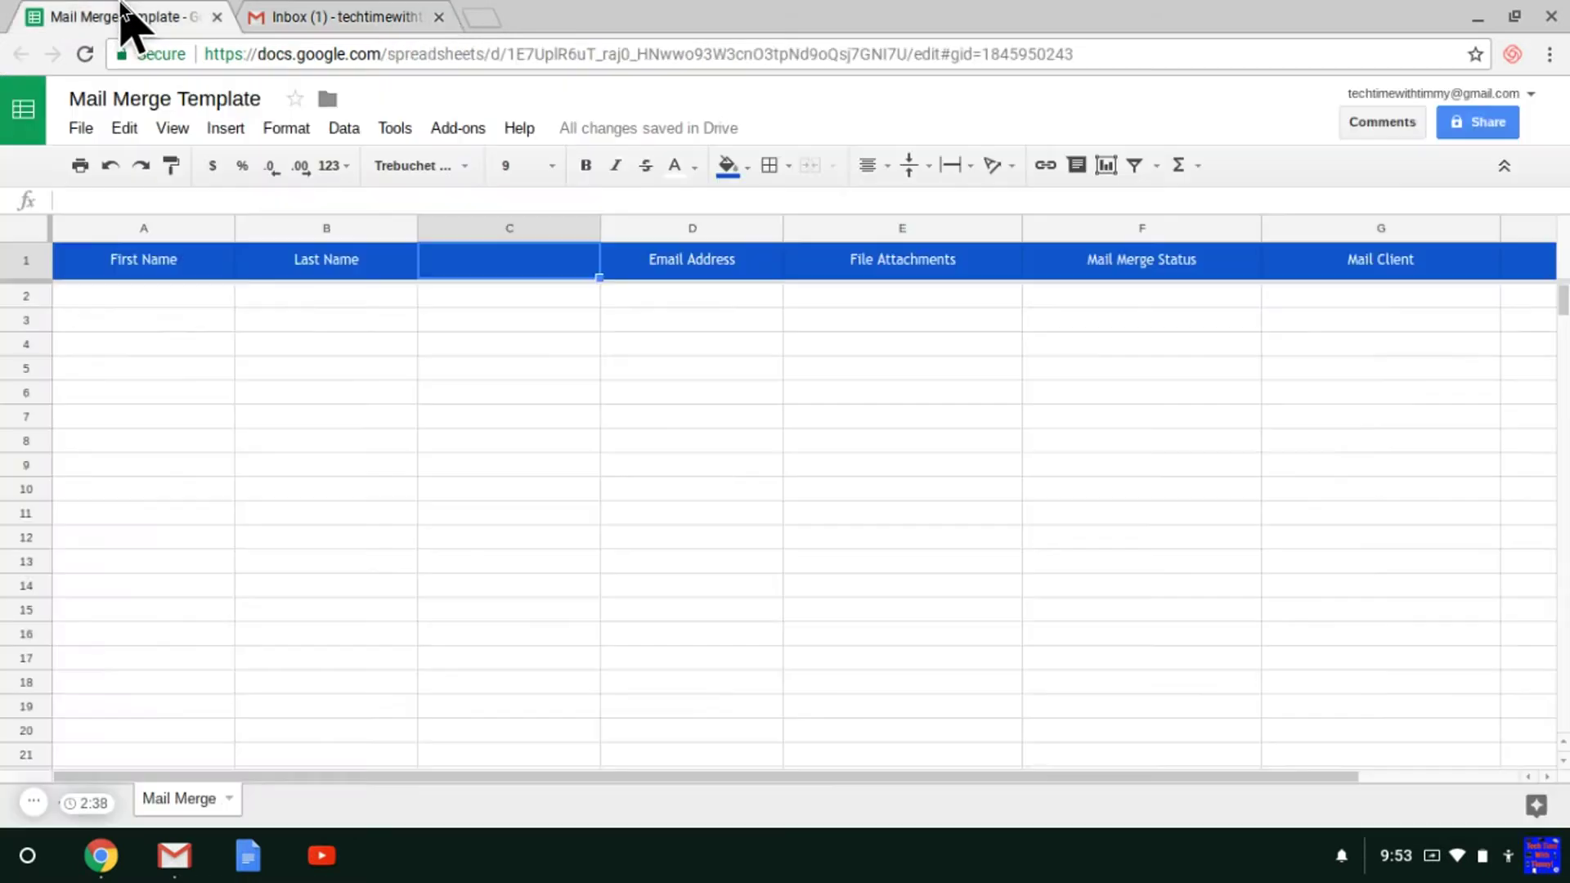
Paste 'Other Variables' into C1 as values only to head column C
{"action": "right_click", "coordinate": [489, 248]}
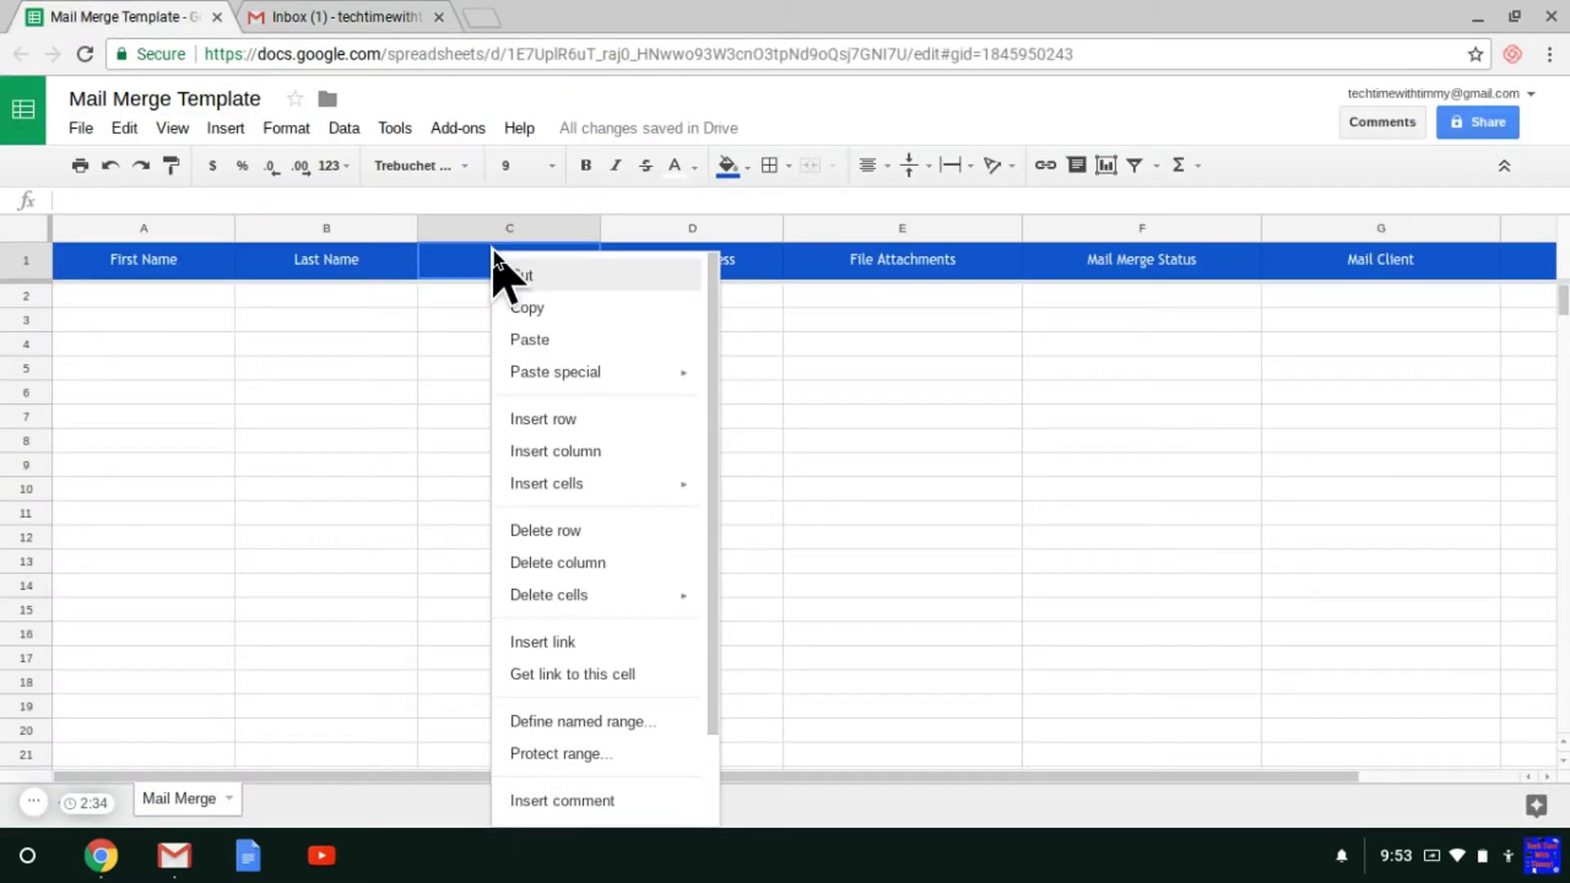
{"action": "mouse_move", "coordinate": [602, 378]}
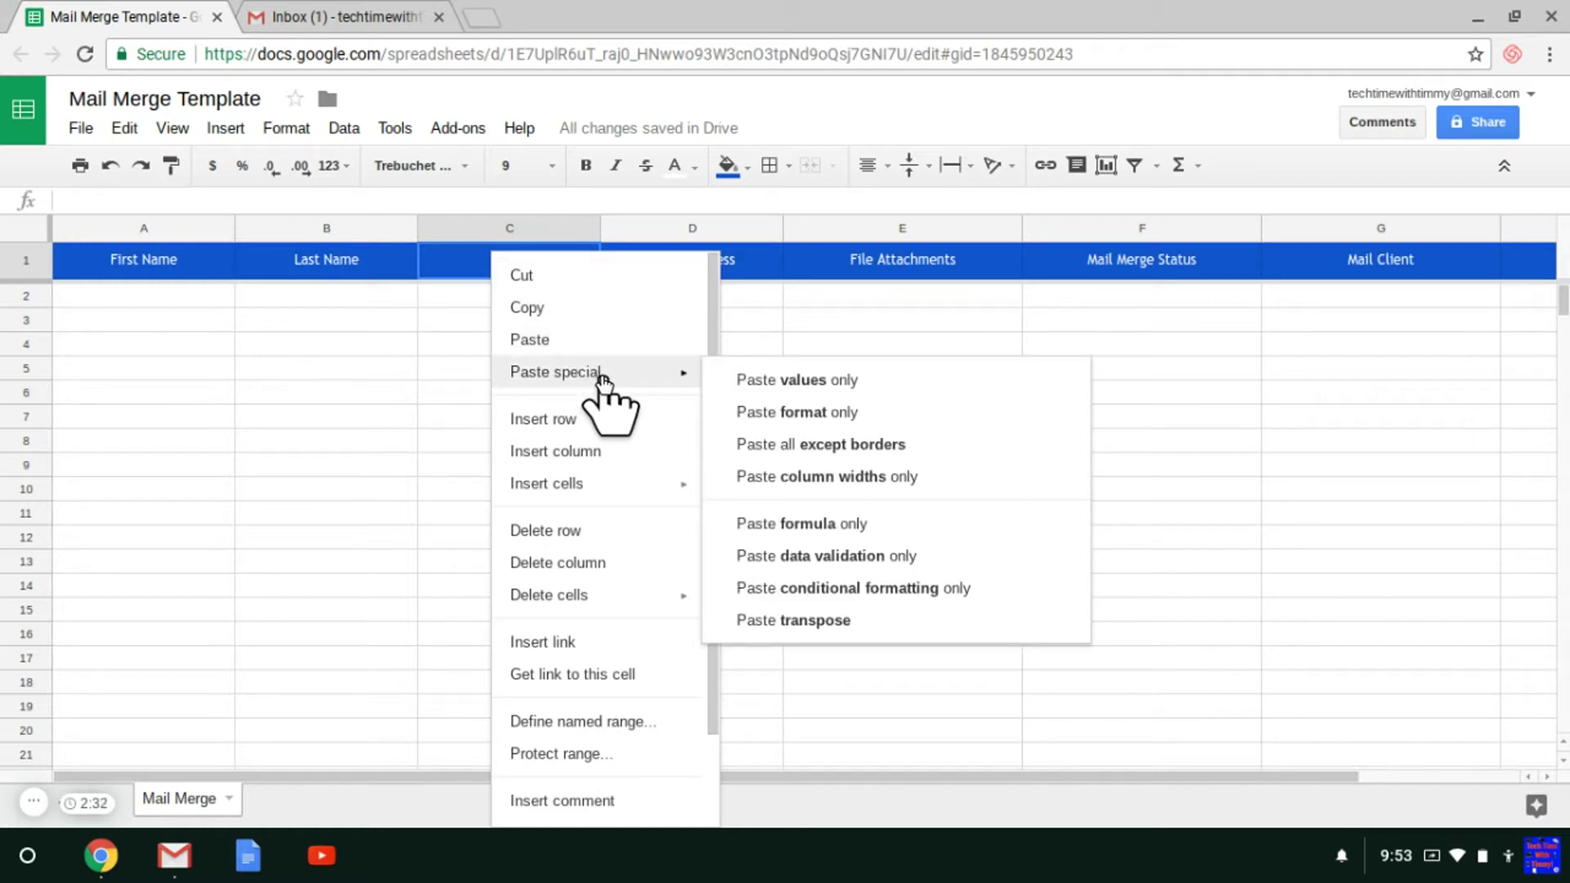
{"action": "left_click", "coordinate": [828, 381]}
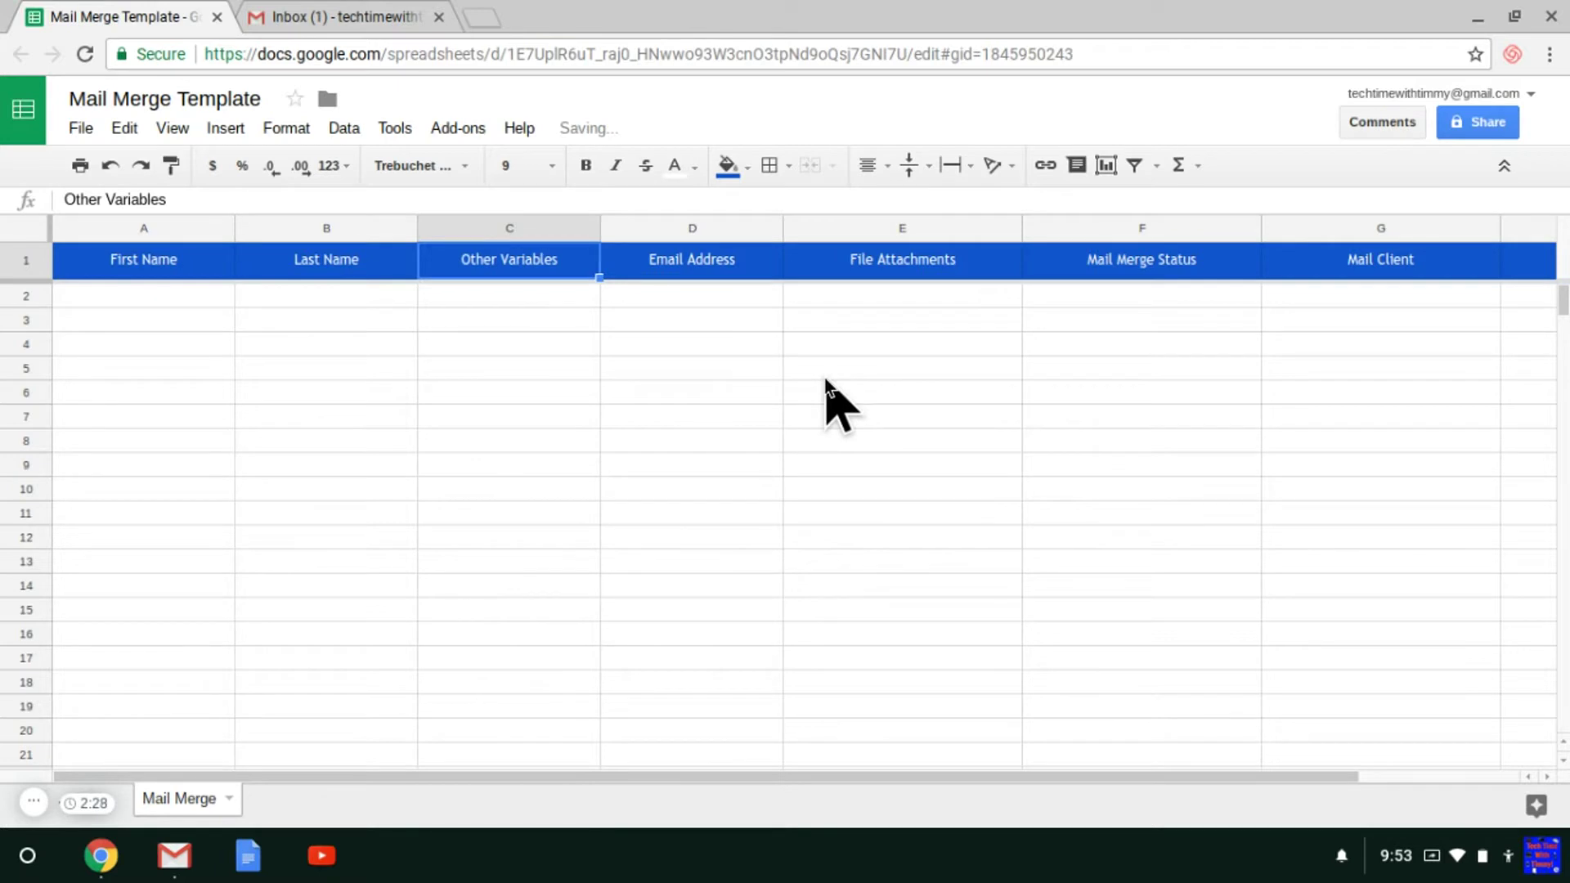
{"action": "left_click", "coordinate": [655, 372]}
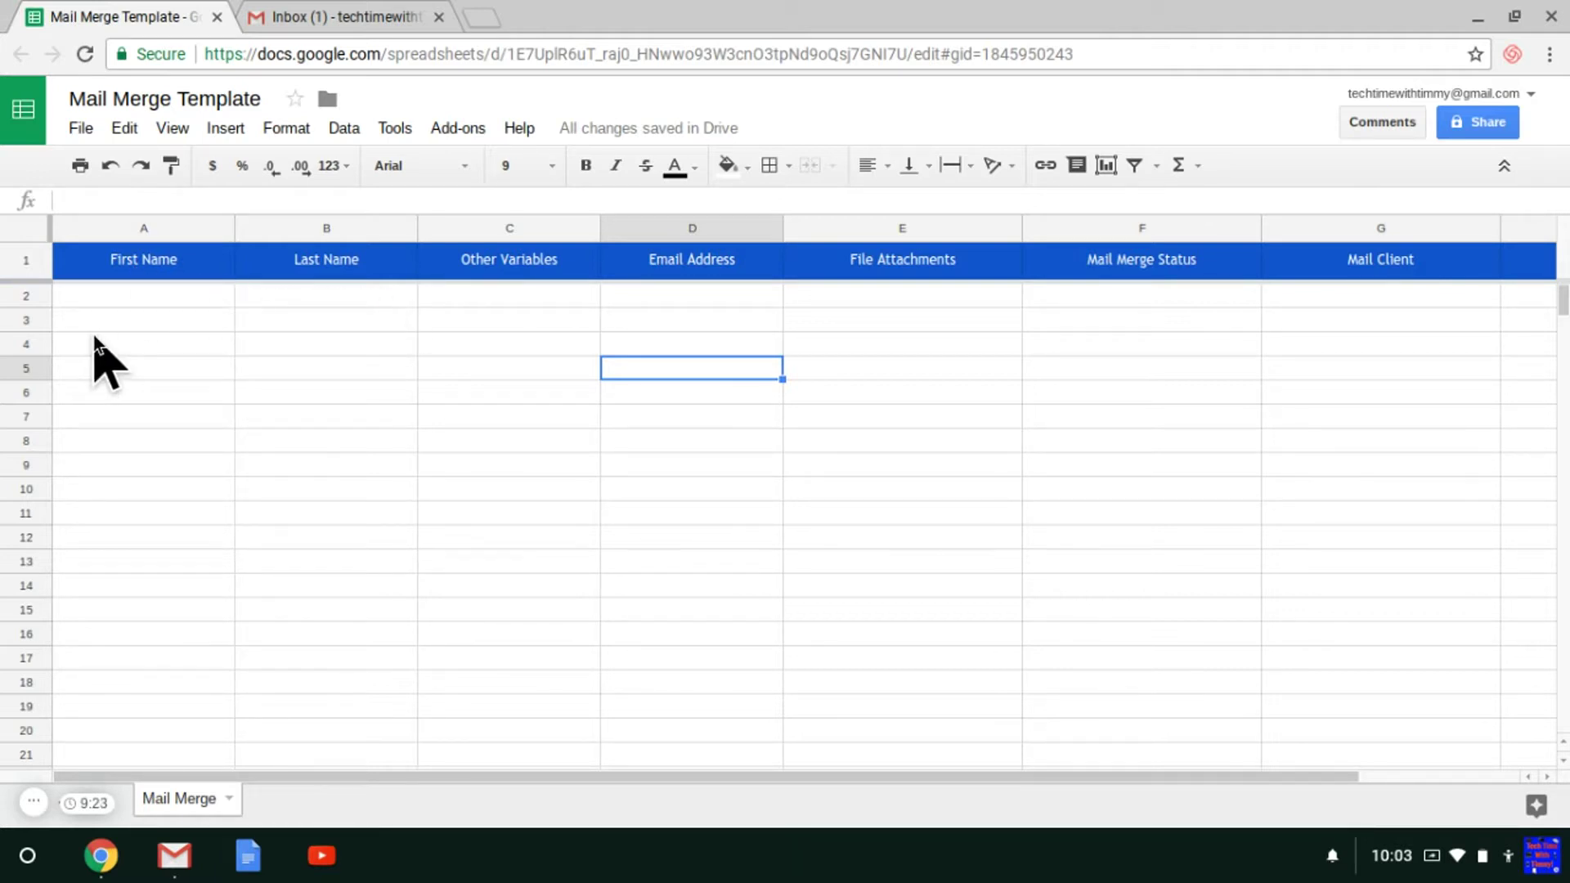
Enter the first recipient in row 2 (Joe, Smith, Cool), then move to row 3
{"action": "left_click", "coordinate": [197, 296]}
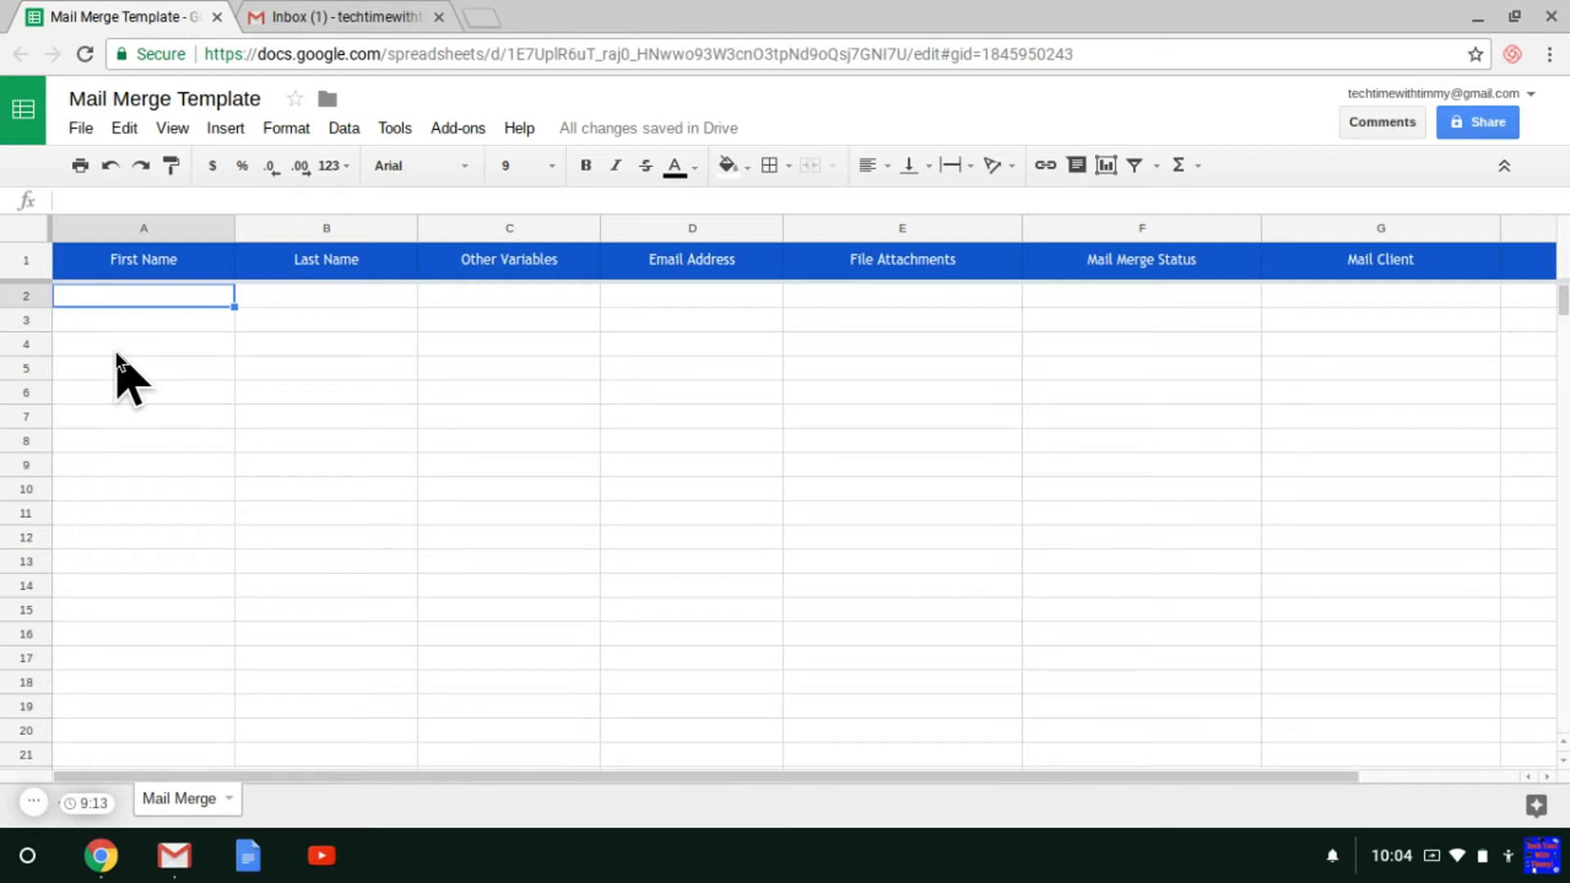
{"action": "type", "text": "Joe"}
{"action": "left_click", "coordinate": [316, 297]}
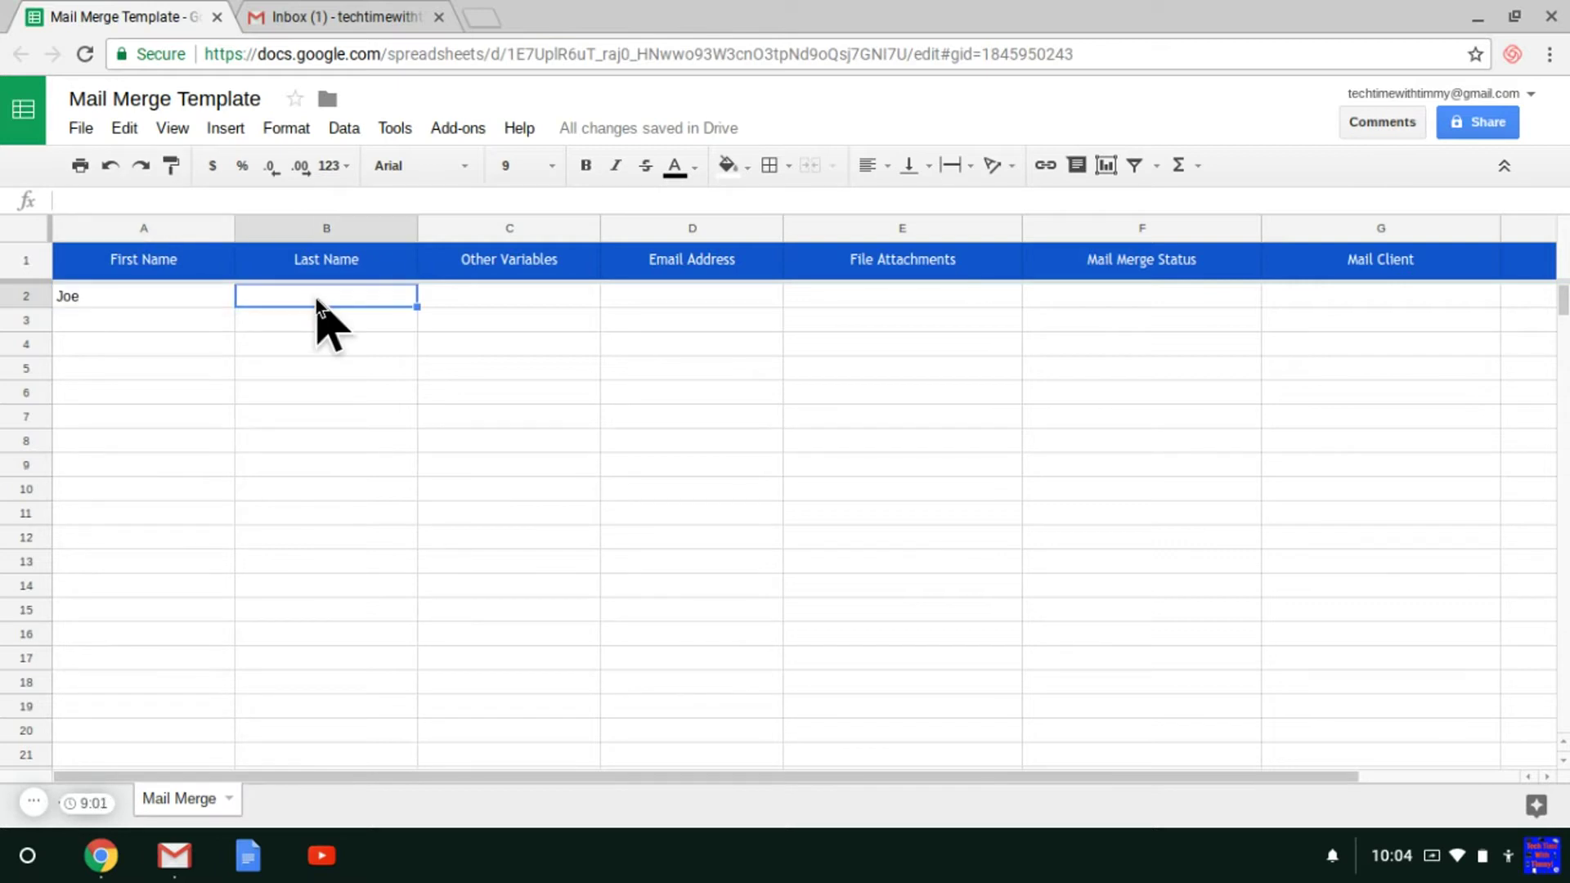
{"action": "type", "text": "Smith"}
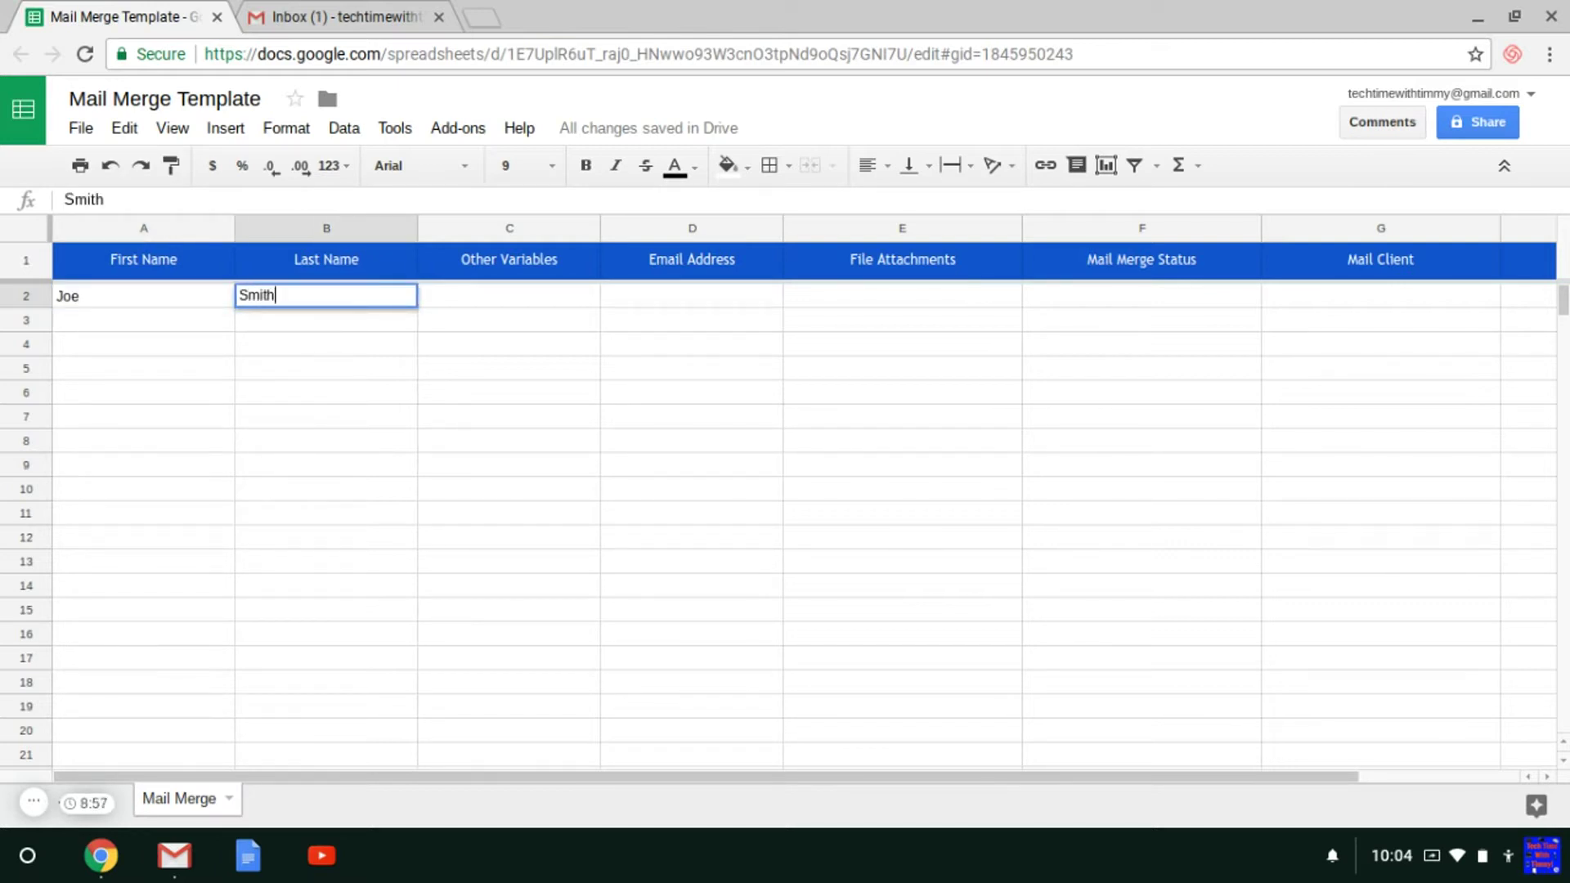
{"action": "left_click", "coordinate": [509, 295]}
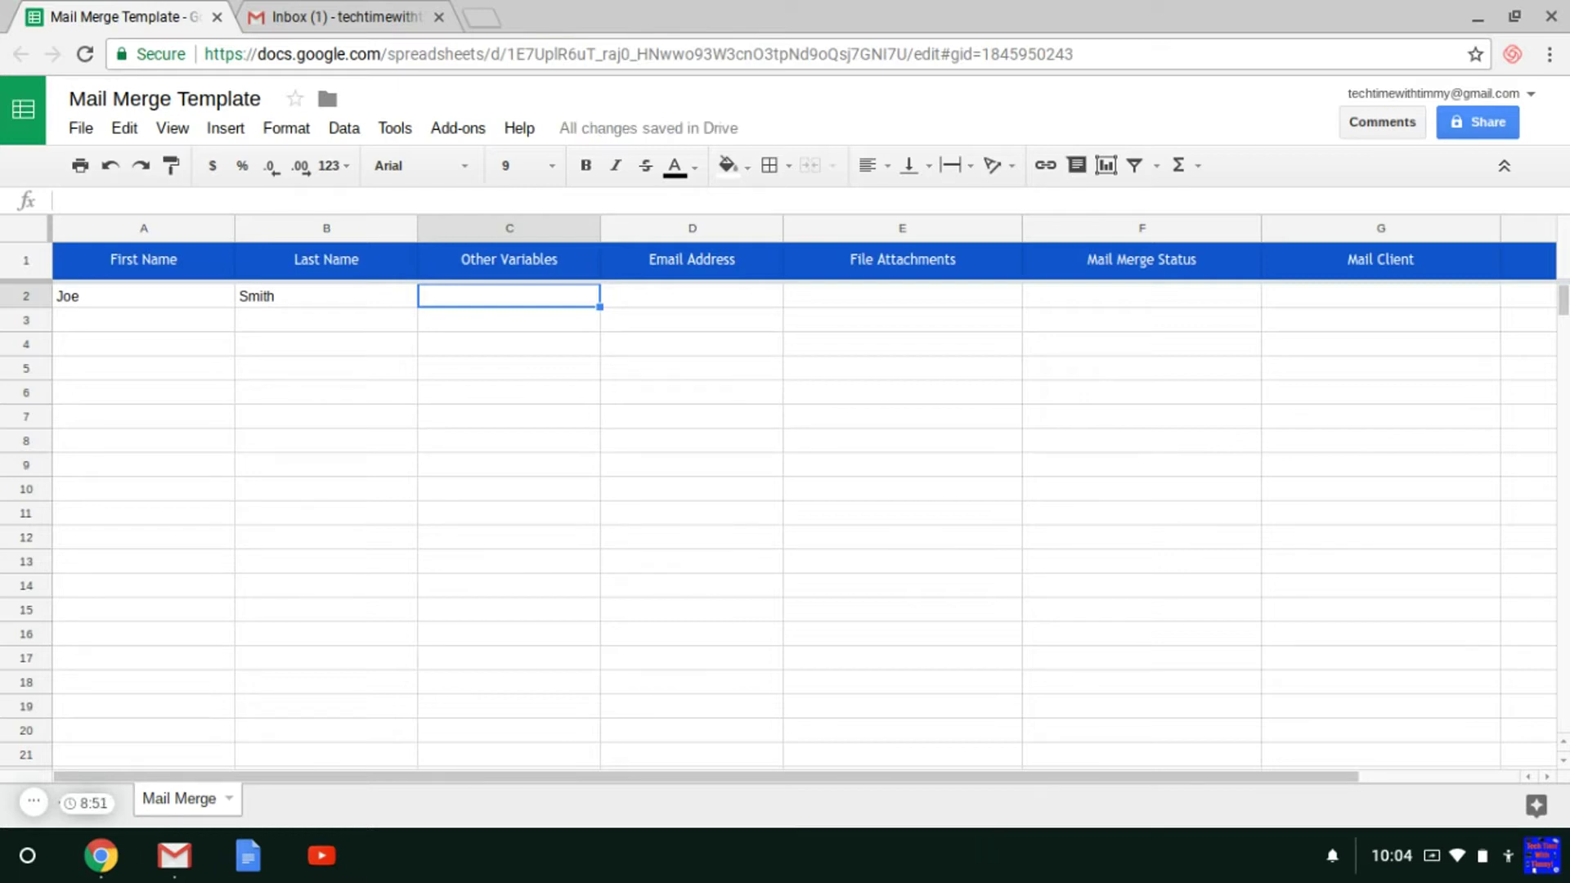
{"action": "type", "text": "Cool"}
{"action": "key", "text": "Tab"}
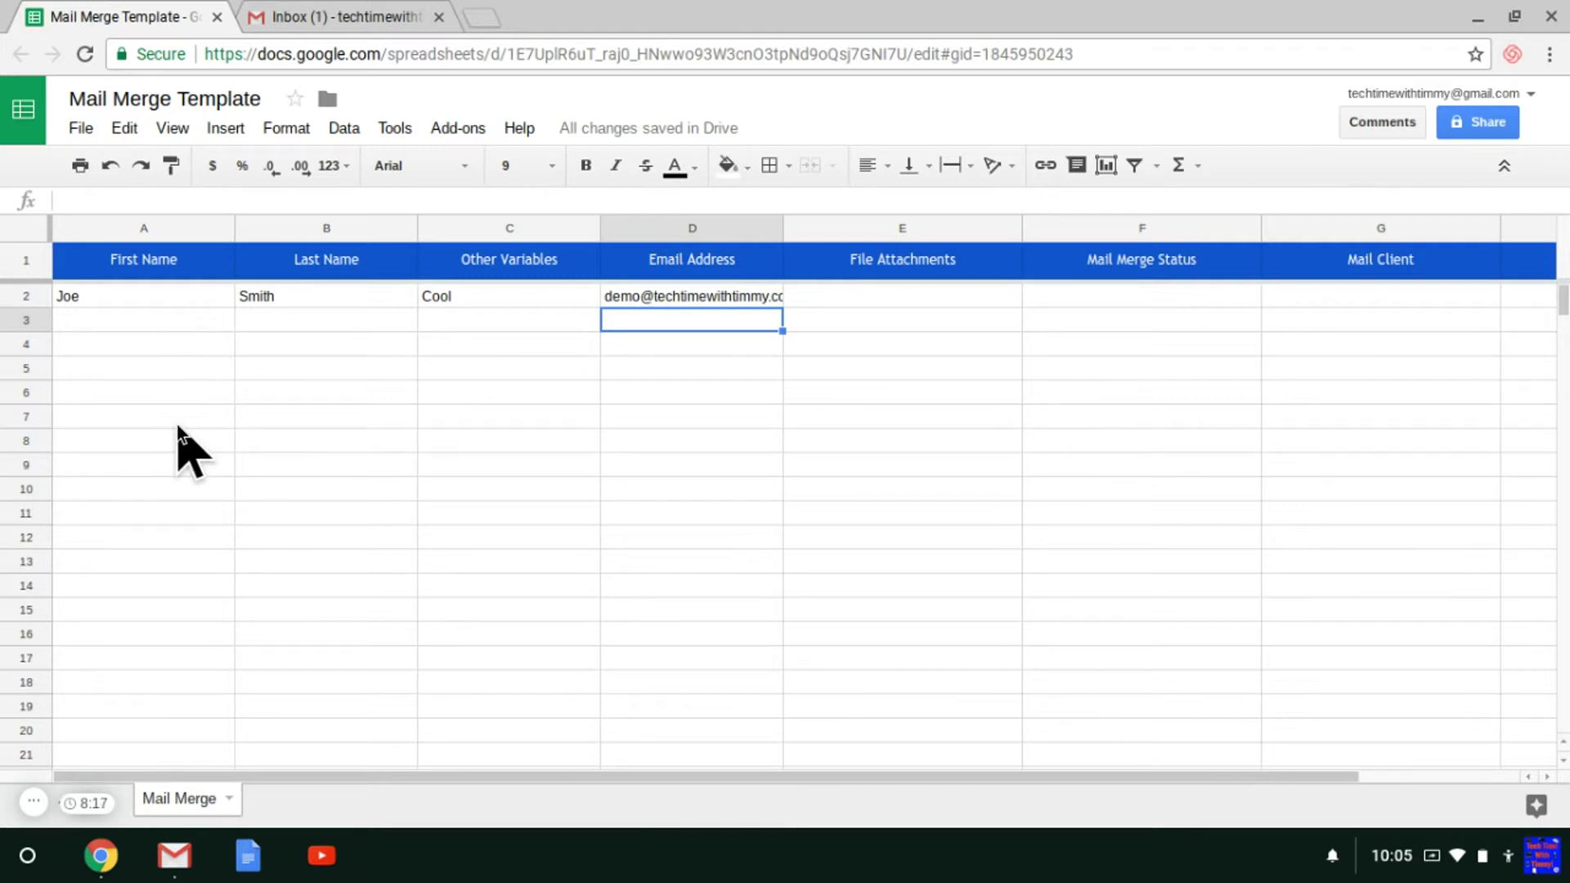
{"action": "left_click", "coordinate": [156, 320]}
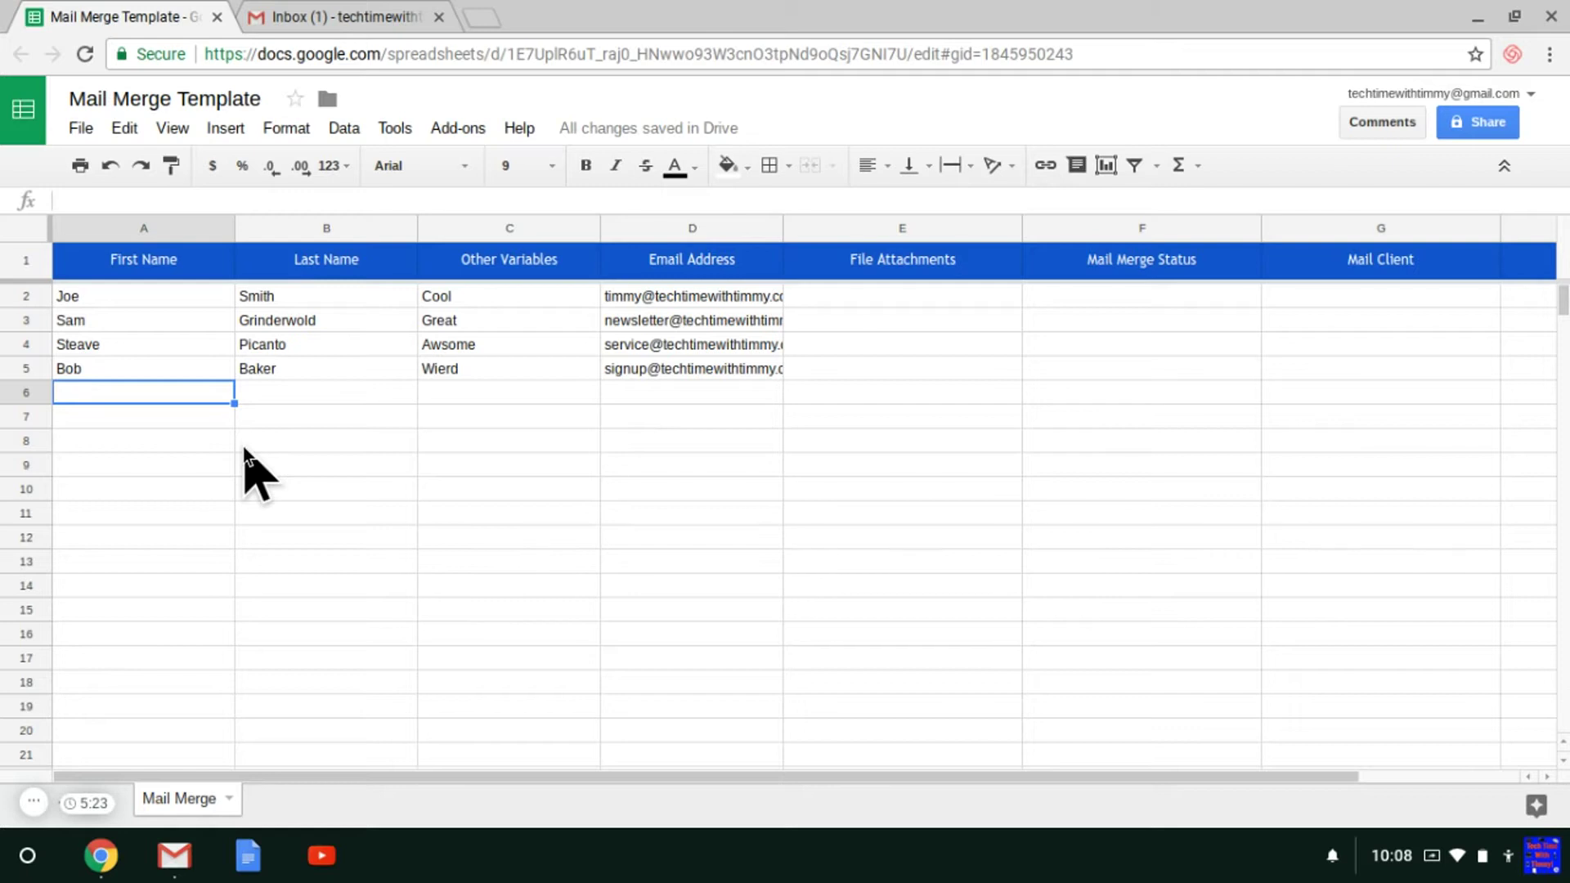
Open Configure Mail Merge from the Mail Merge with Attachments add-on and choose the demo sender address
{"action": "left_click", "coordinate": [463, 127]}
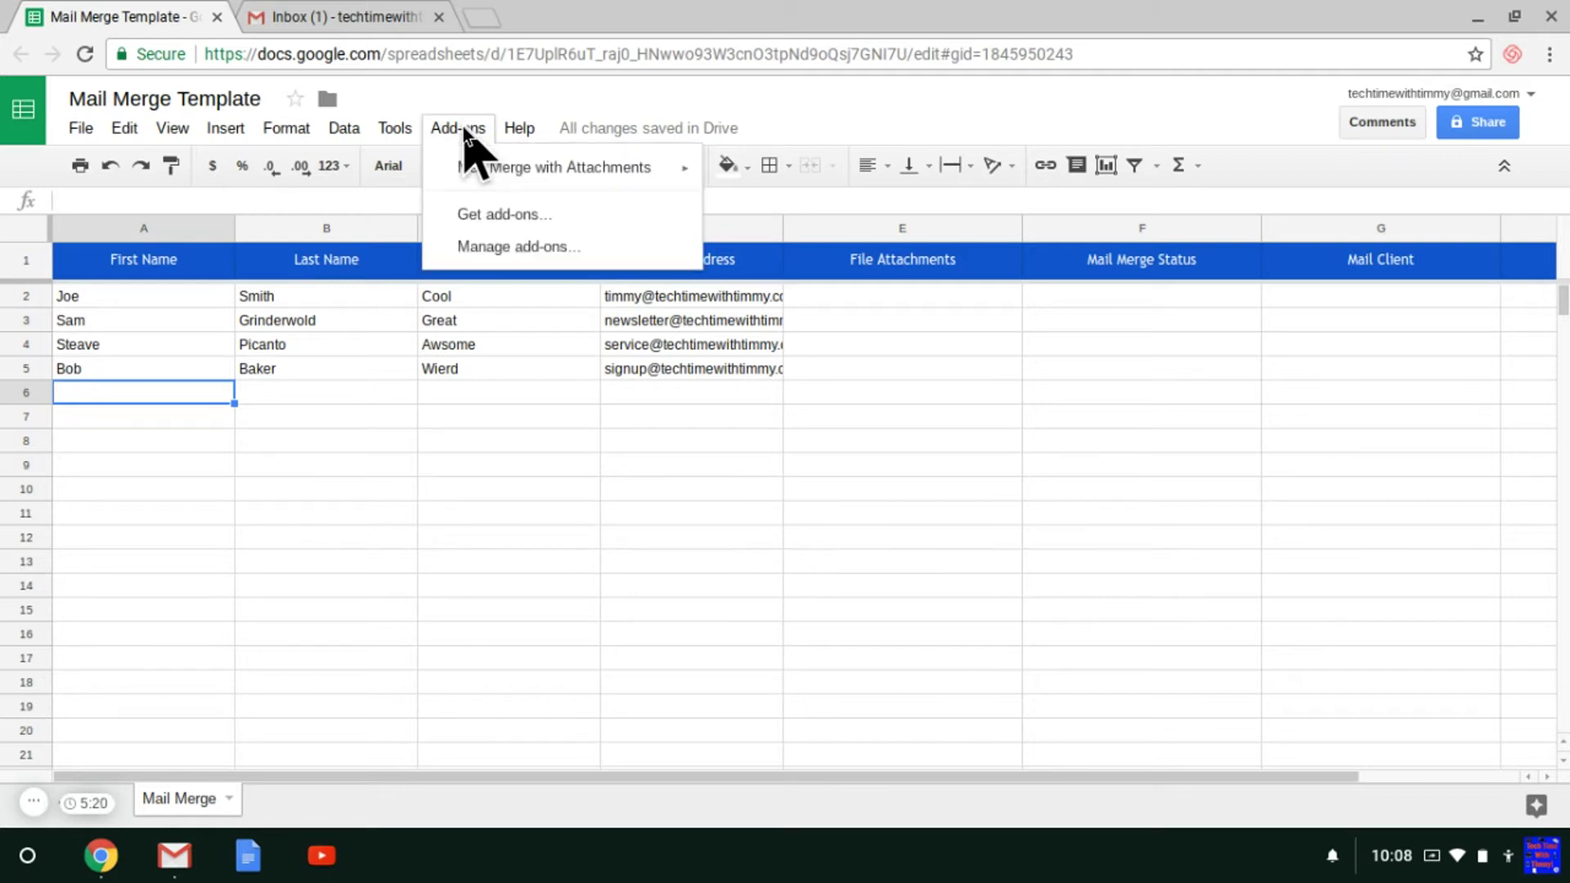
{"action": "mouse_move", "coordinate": [513, 167]}
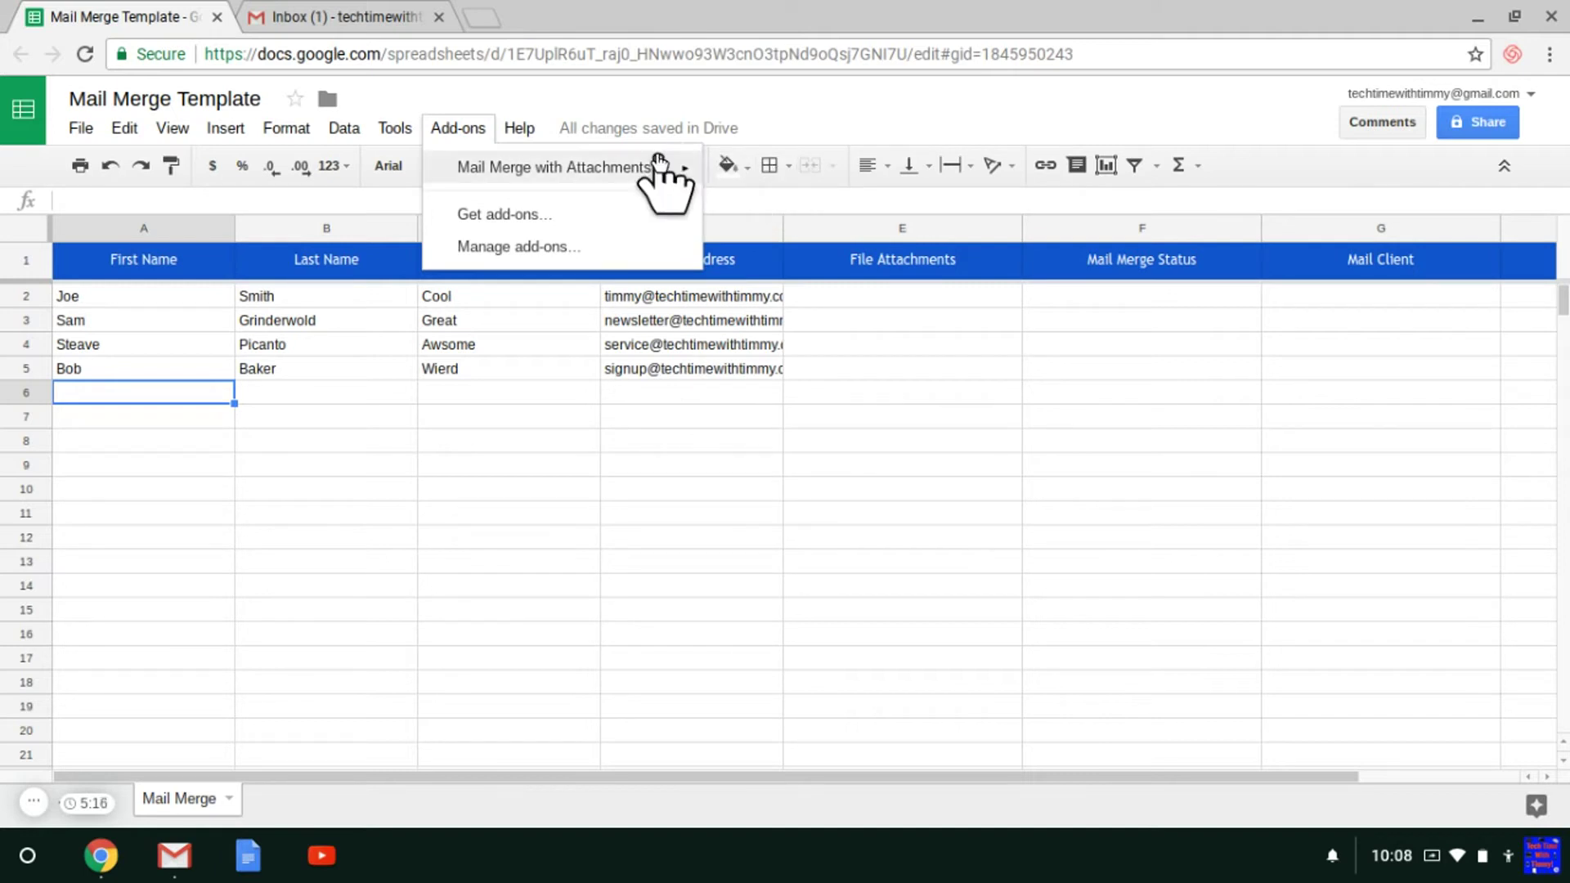
{"action": "mouse_move", "coordinate": [654, 167]}
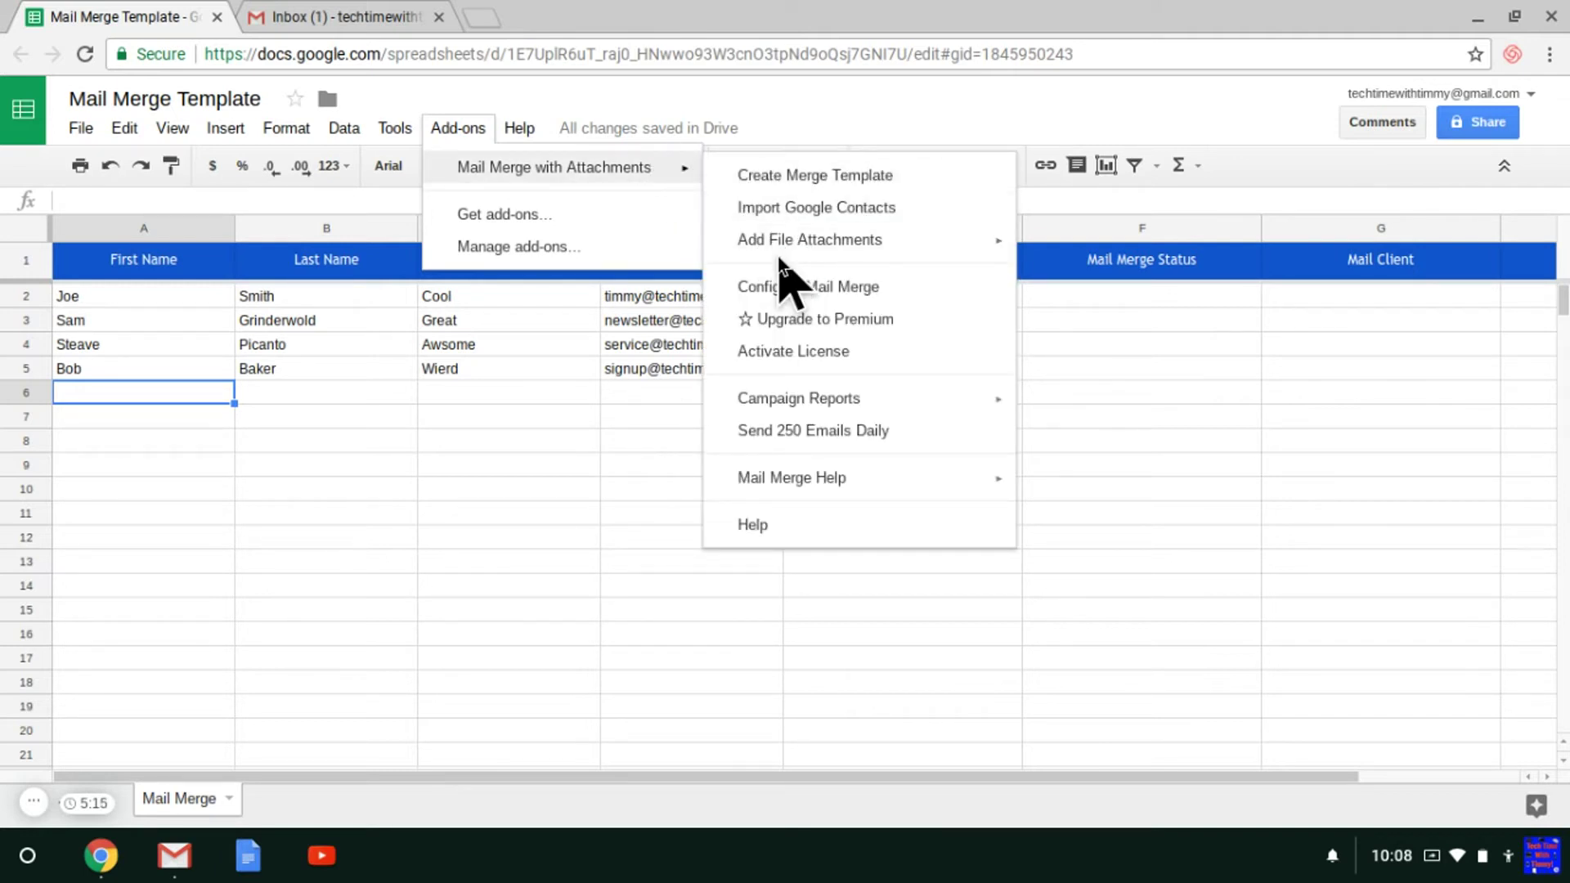
{"action": "left_click", "coordinate": [840, 288]}
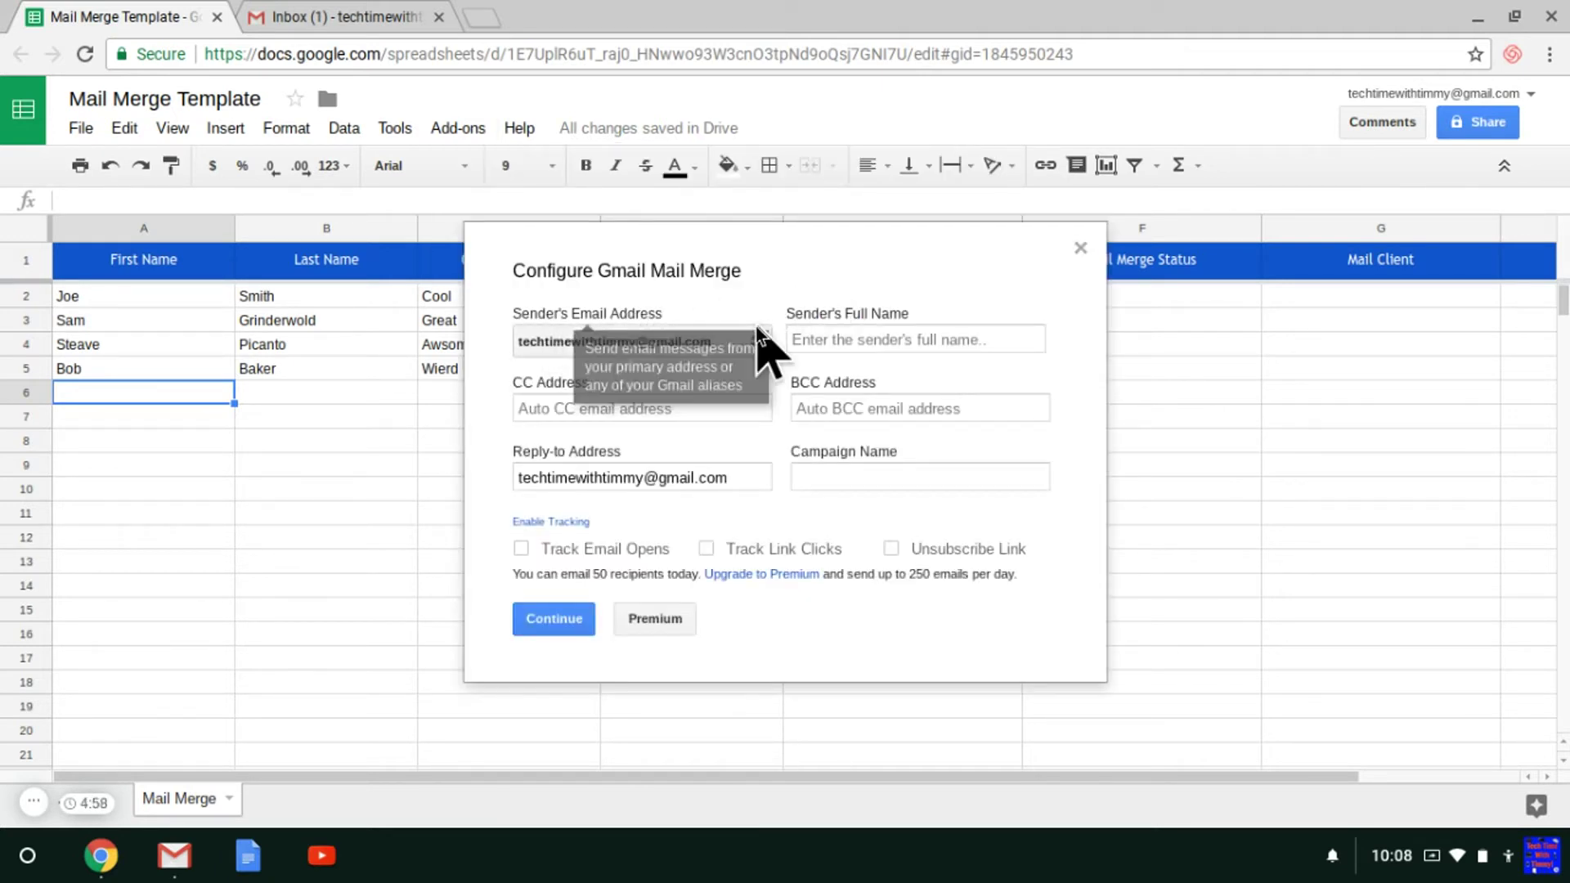
{"action": "left_click", "coordinate": [752, 341]}
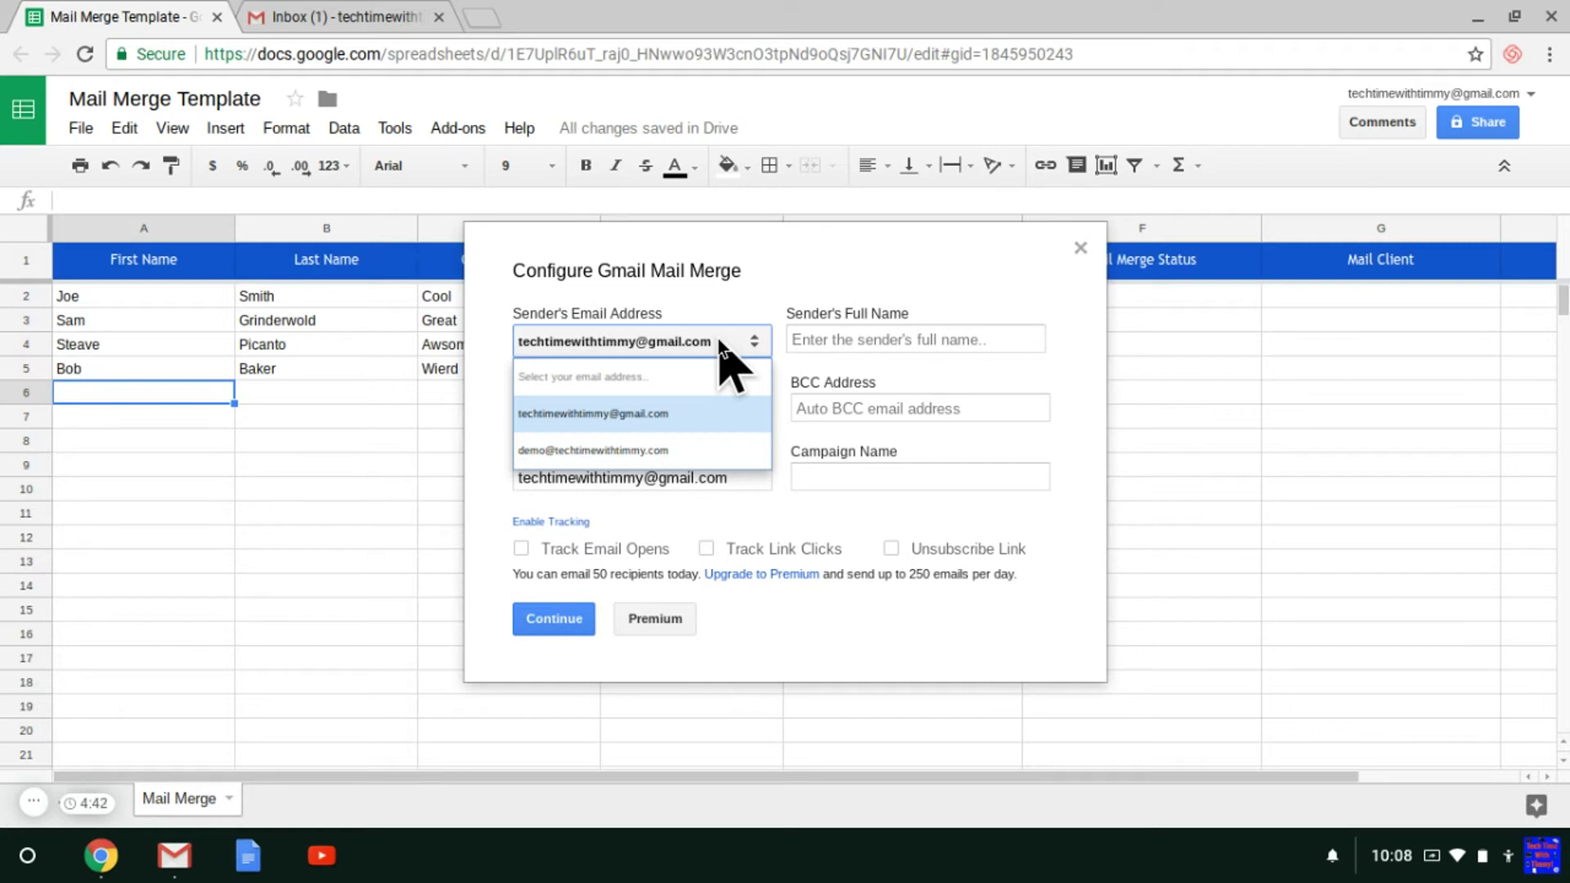
{"action": "left_click", "coordinate": [653, 450]}
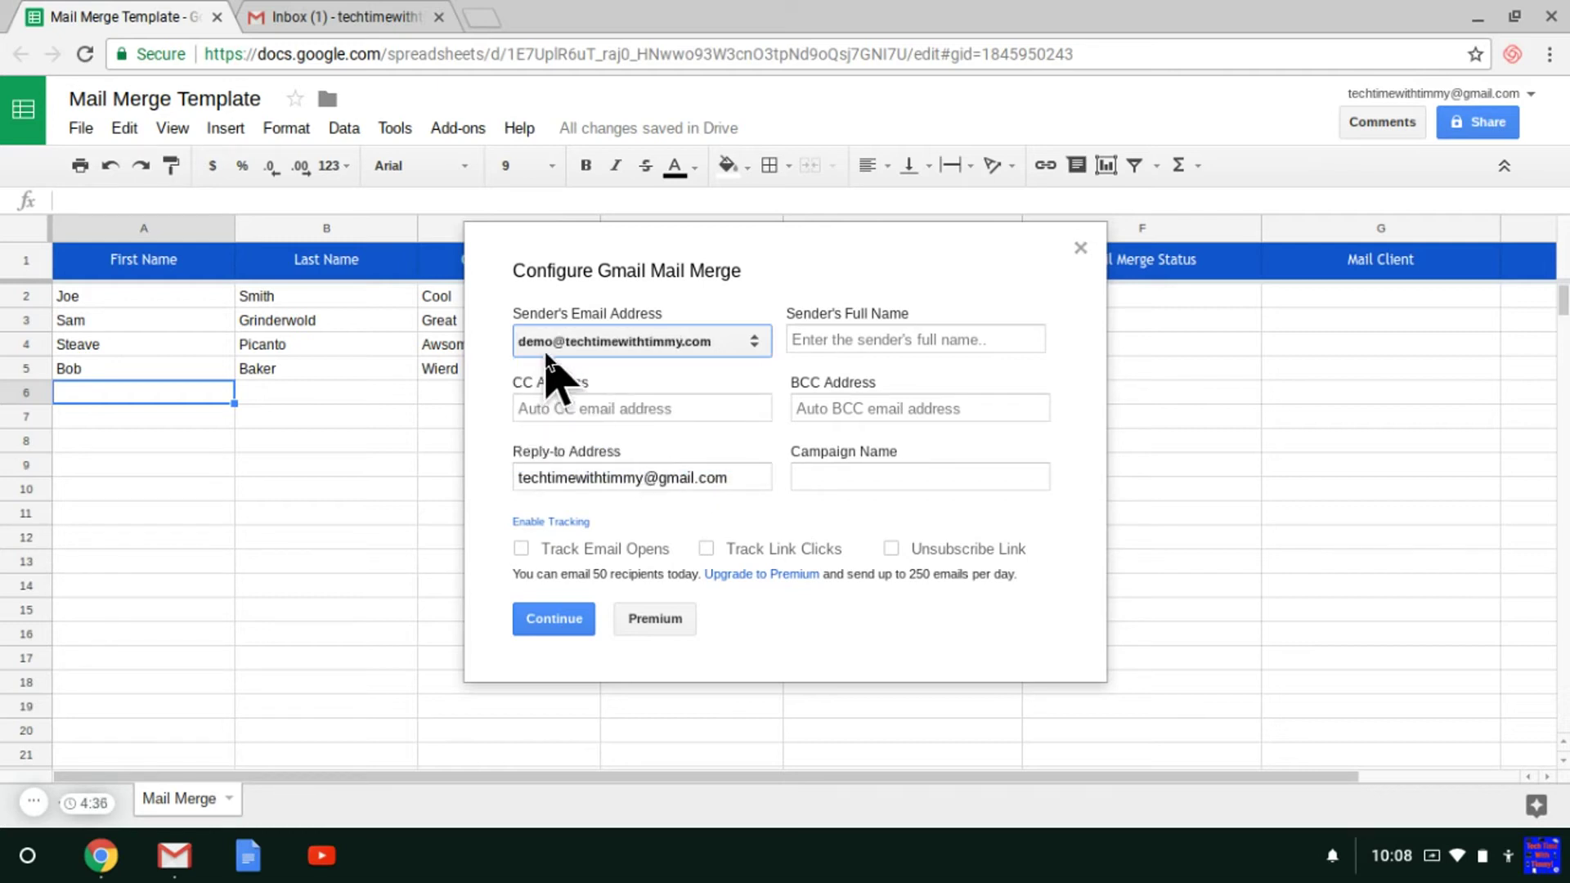
Enter sender name Demo and campaign name Mail Merge, keeping the reply-to, then continue
{"action": "left_click", "coordinate": [869, 338]}
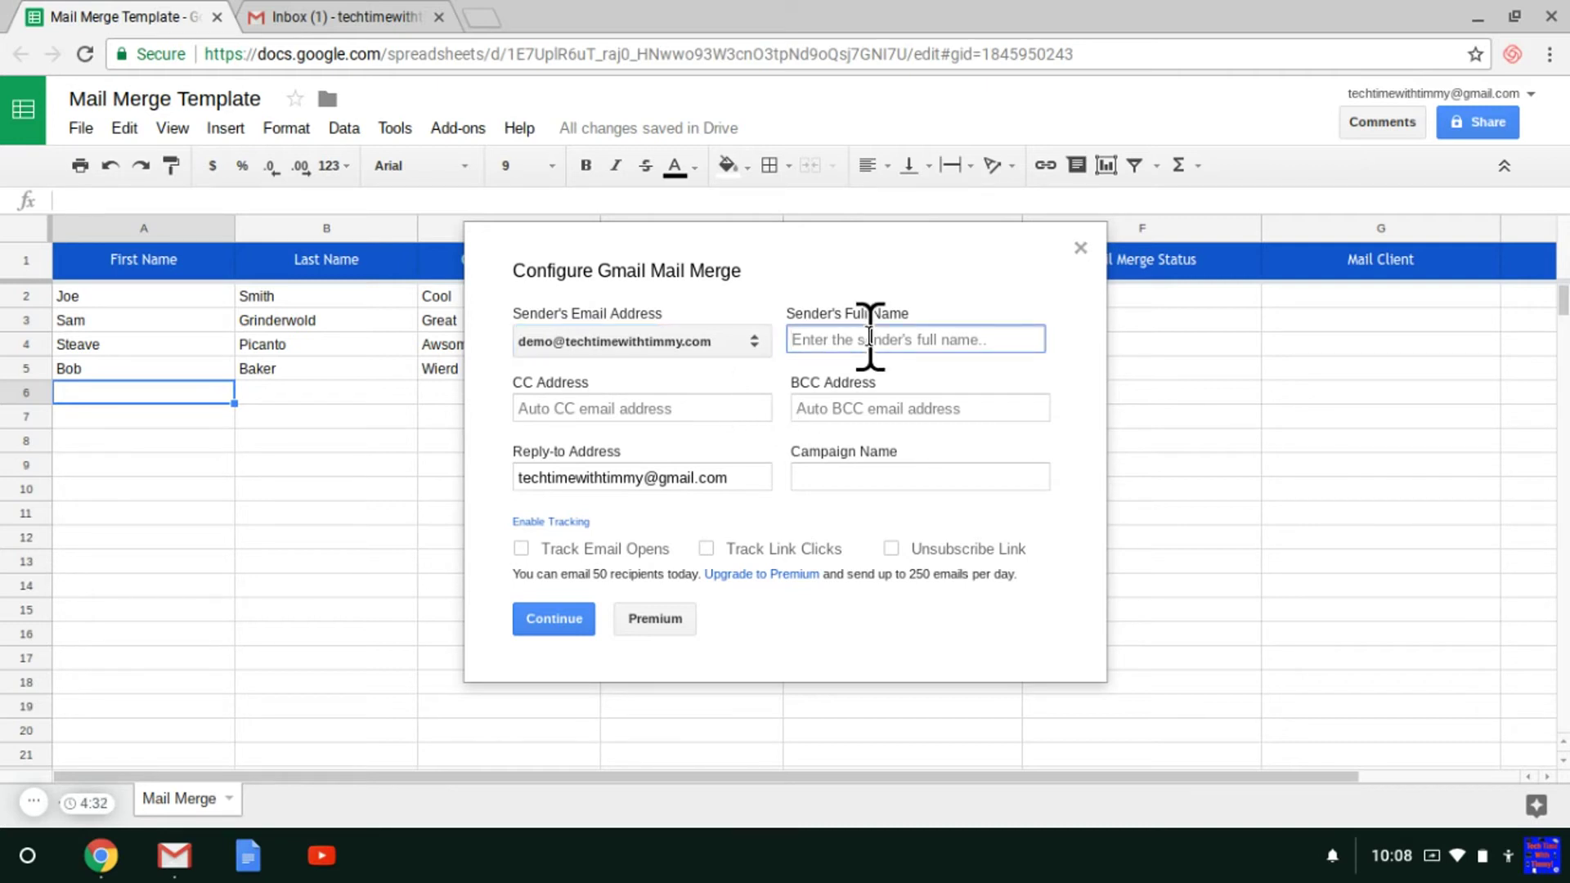
{"action": "type", "text": "Demo"}
{"action": "left_click", "coordinate": [746, 441]}
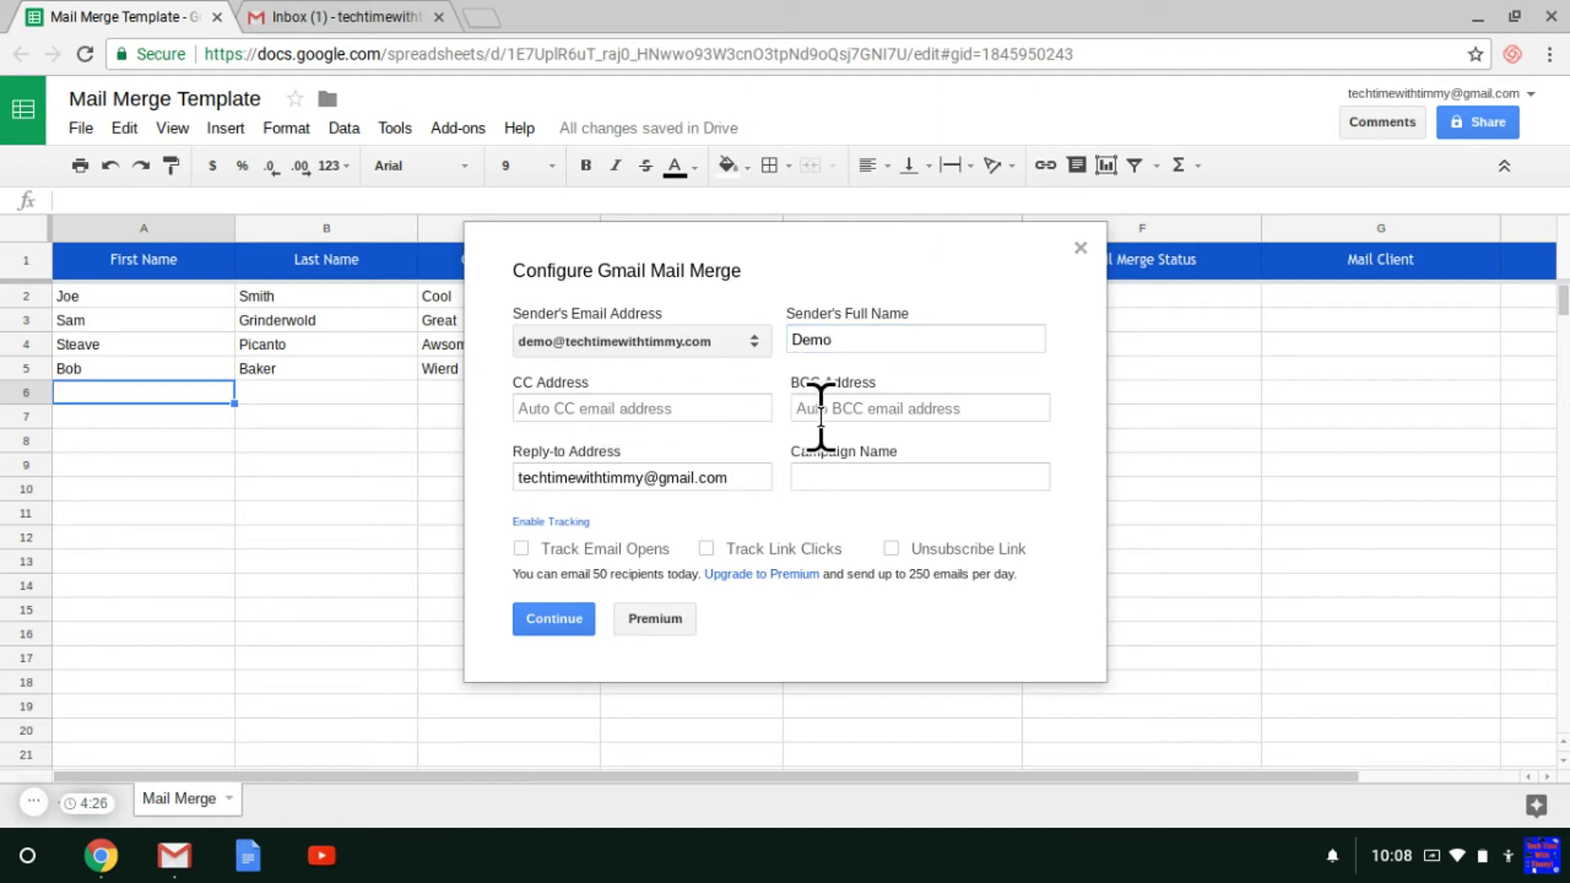
{"action": "left_click", "coordinate": [735, 466]}
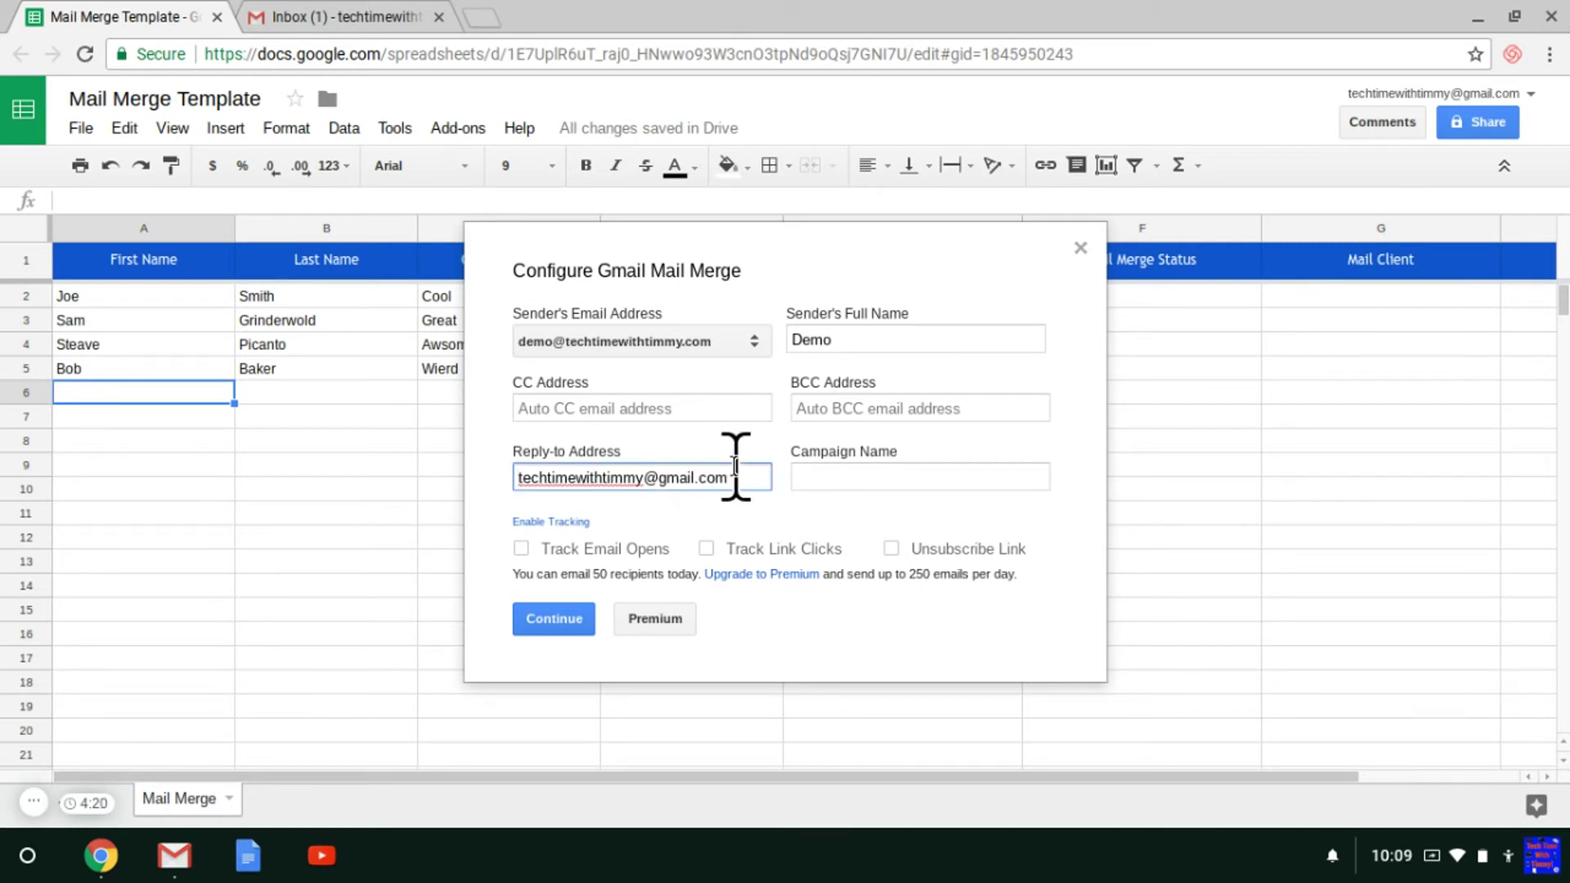
{"action": "left_click", "coordinate": [759, 504]}
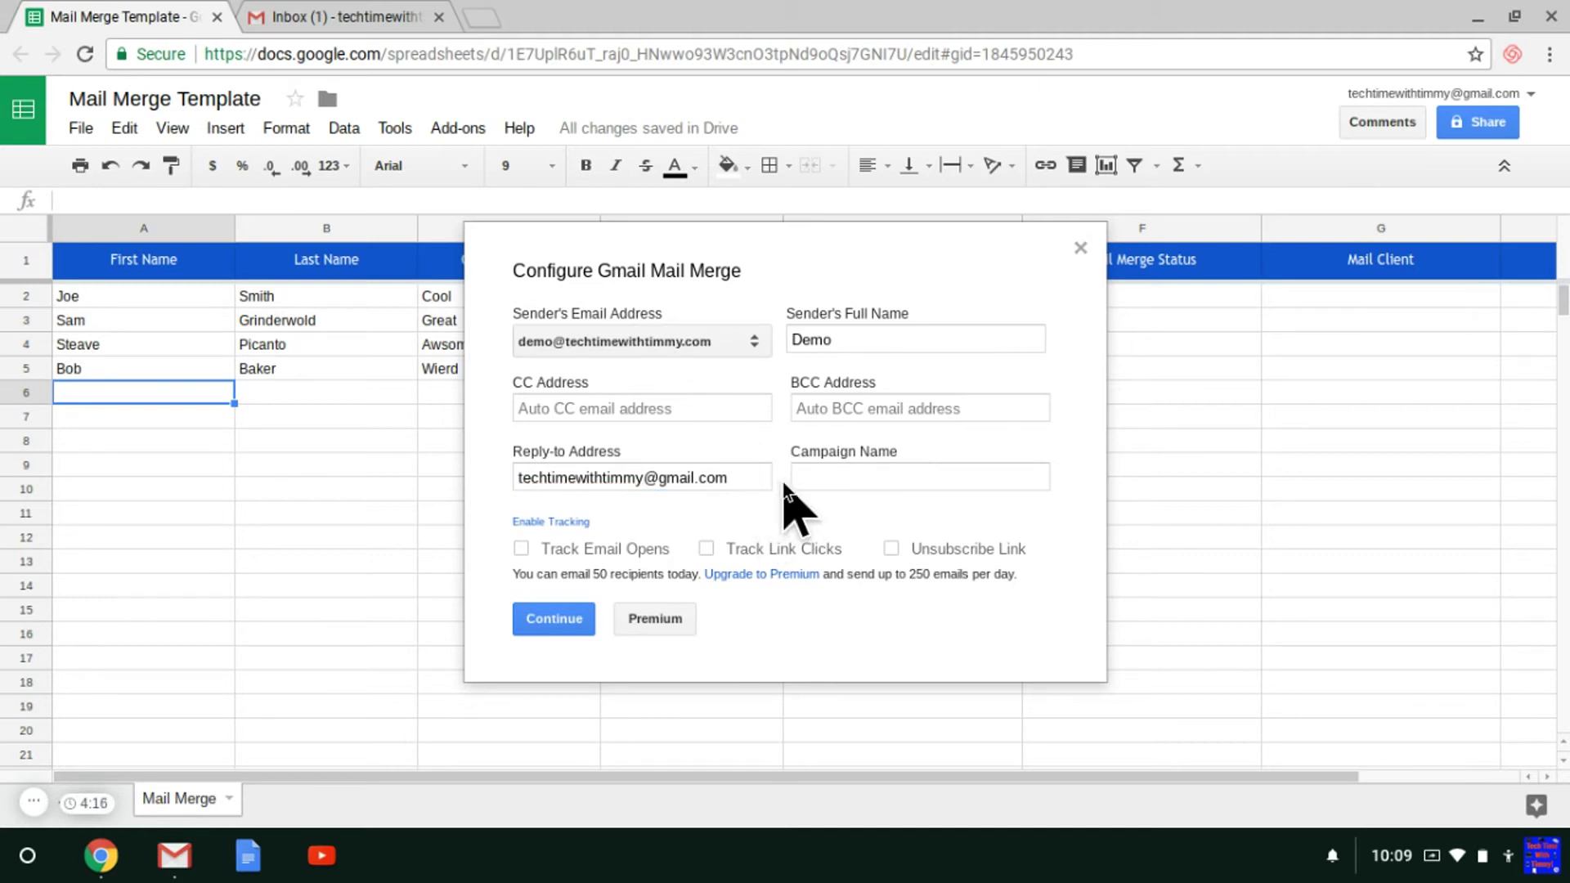
{"action": "left_click", "coordinate": [821, 477]}
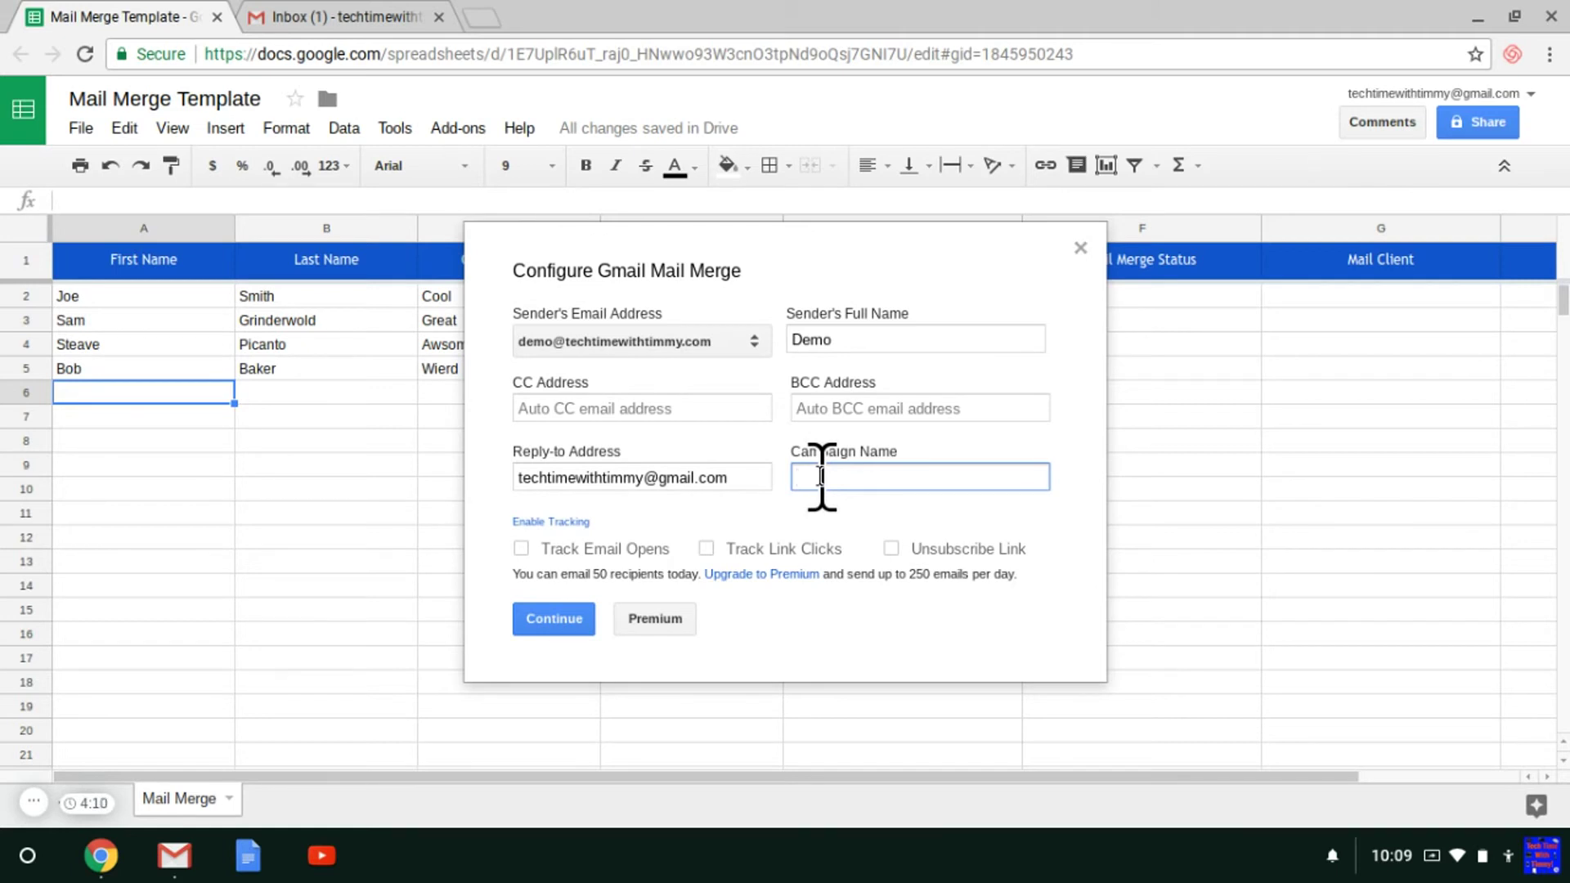
{"action": "type", "text": "Mail Merge"}
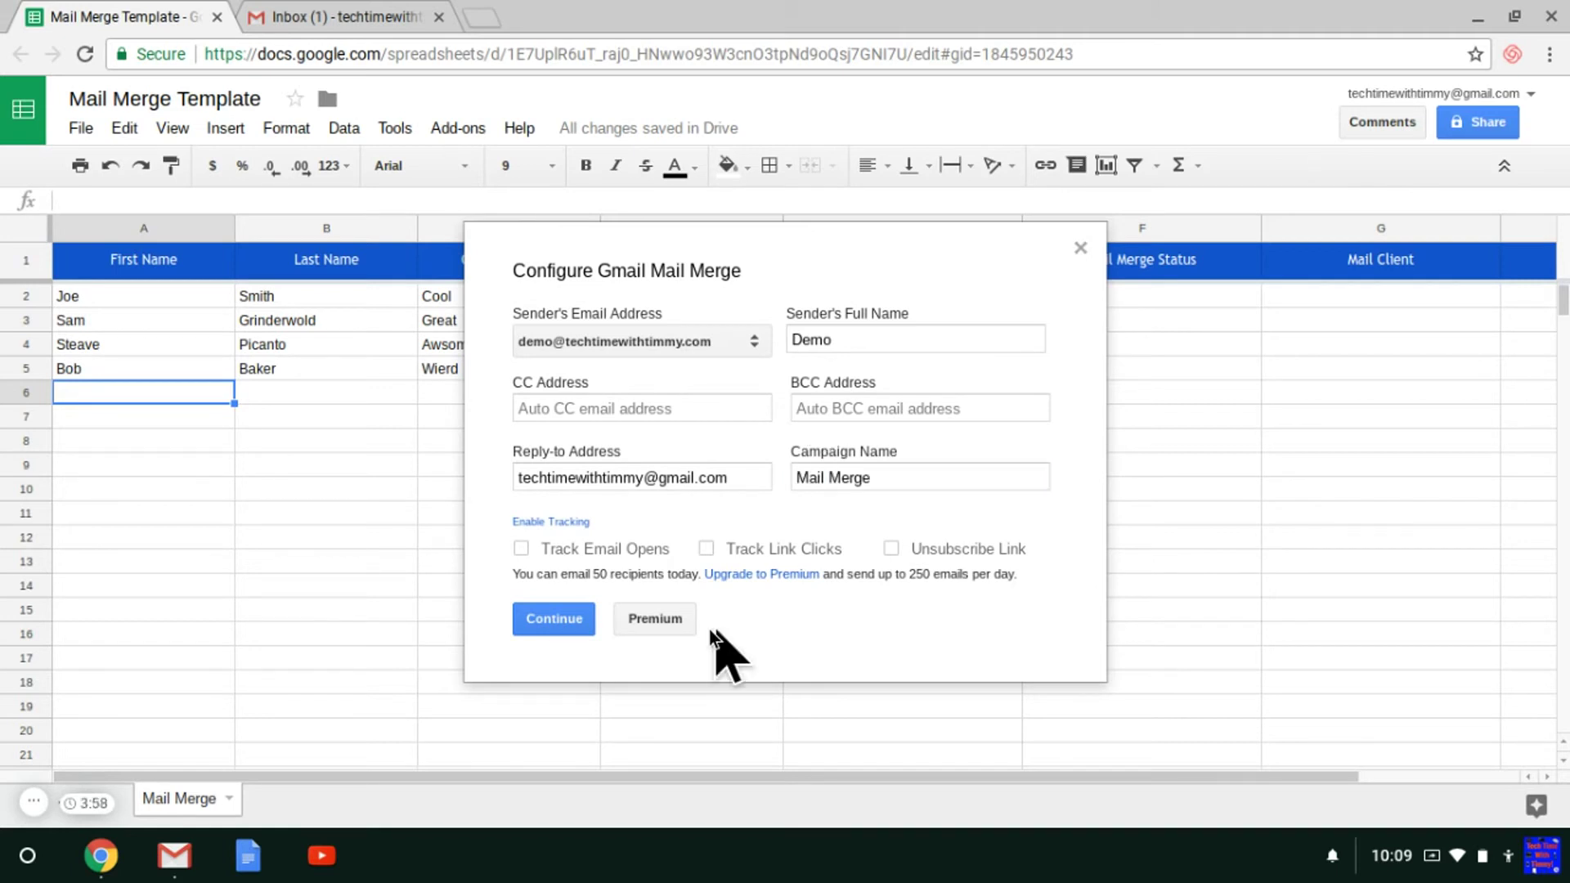
{"action": "left_click", "coordinate": [550, 621]}
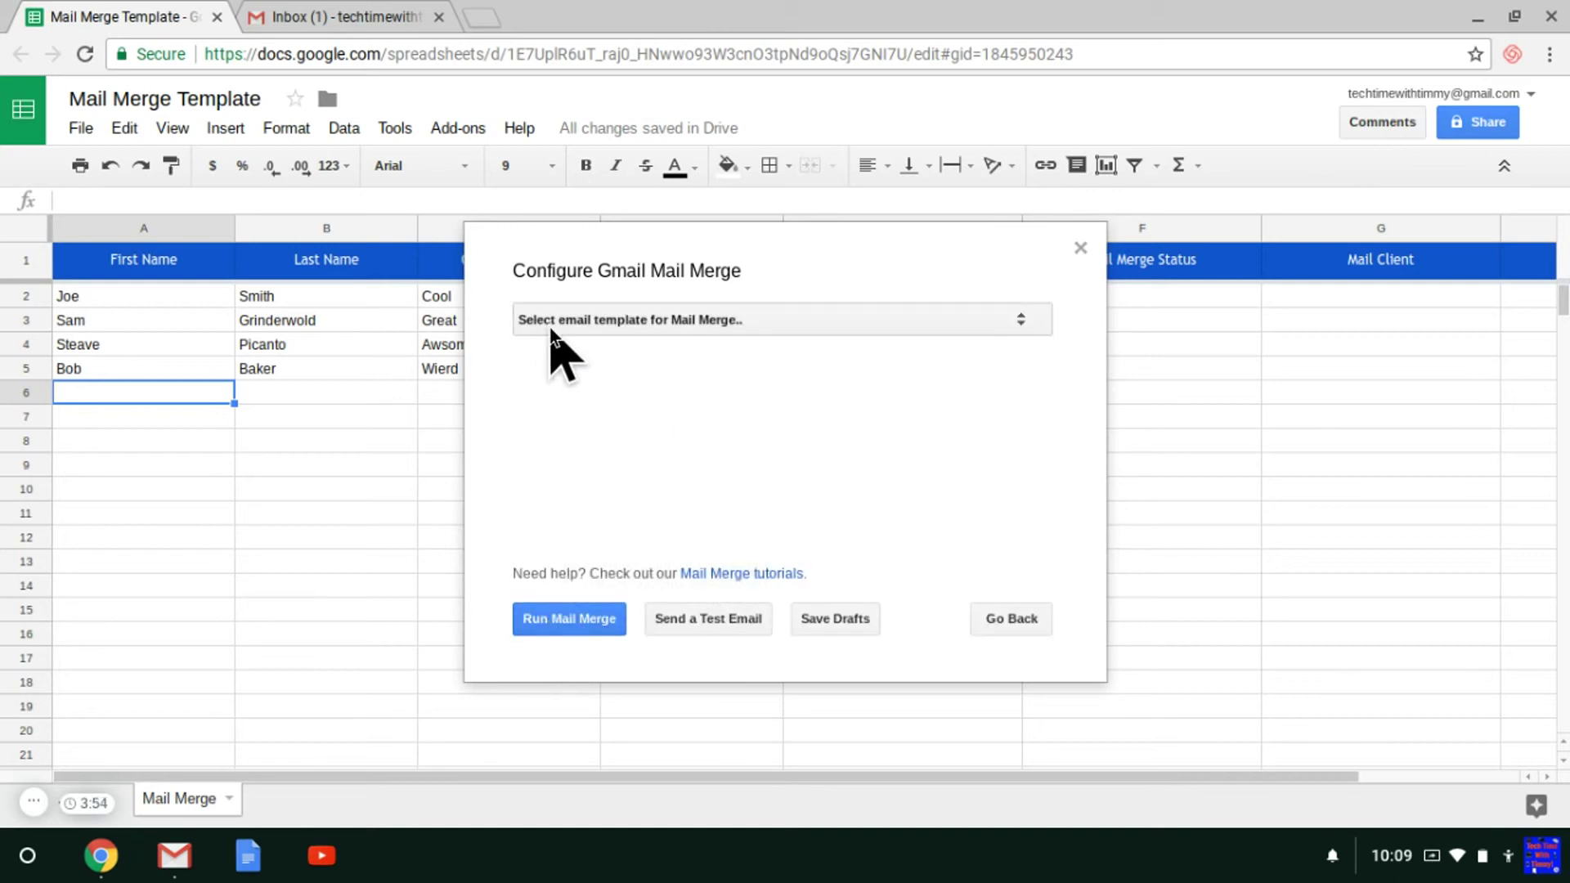
Use the existing Gmail draft 'An Email to Everyone' as template and run the mail merge
{"action": "left_click", "coordinate": [710, 325]}
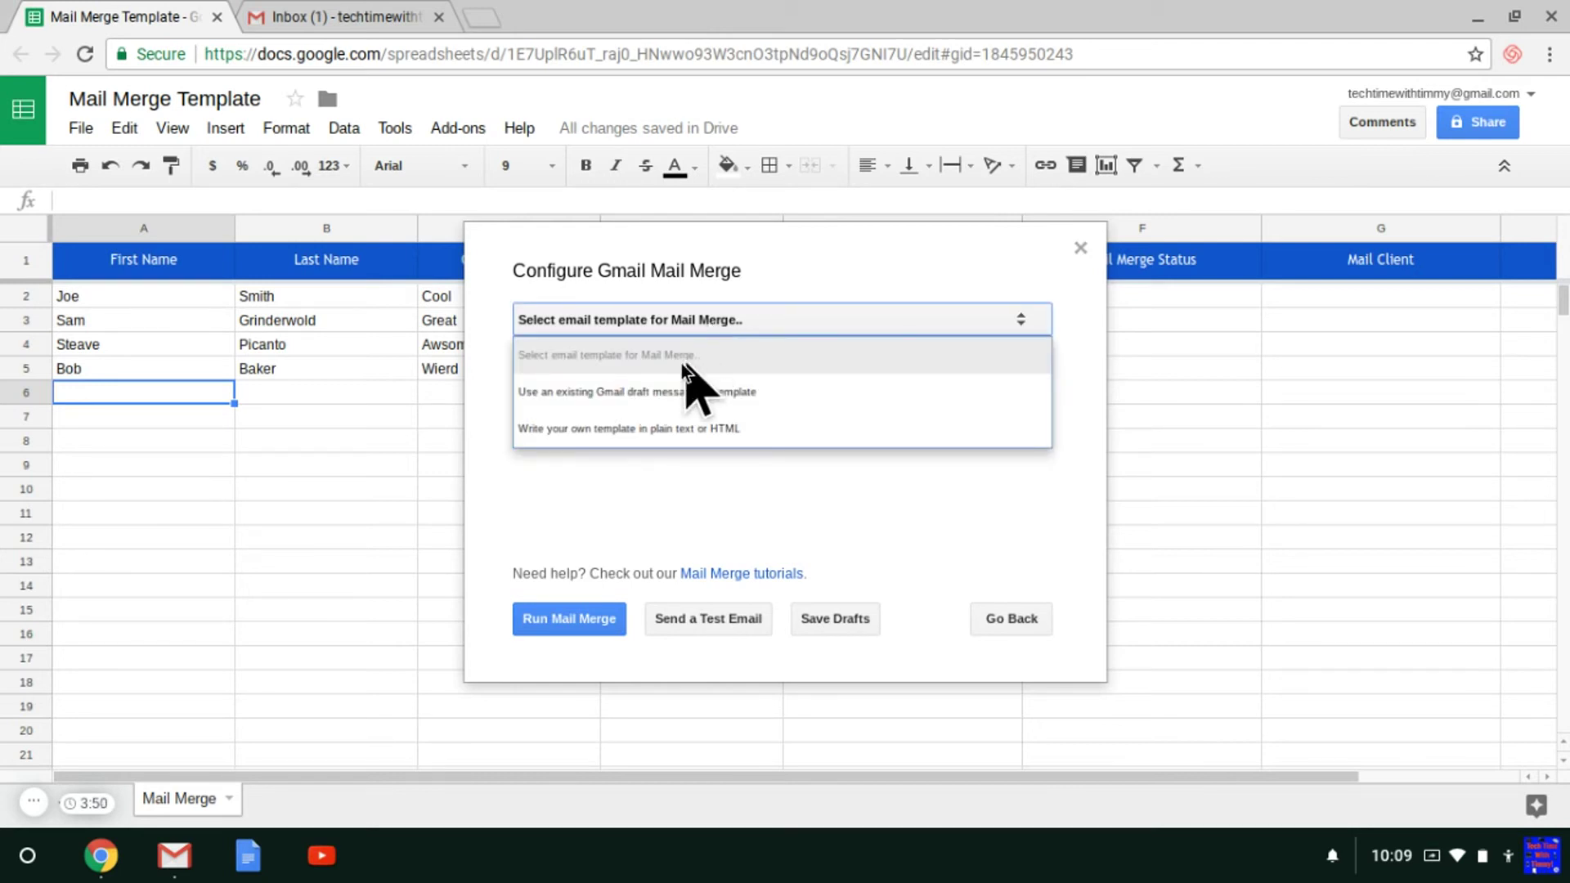
{"action": "left_click", "coordinate": [754, 391]}
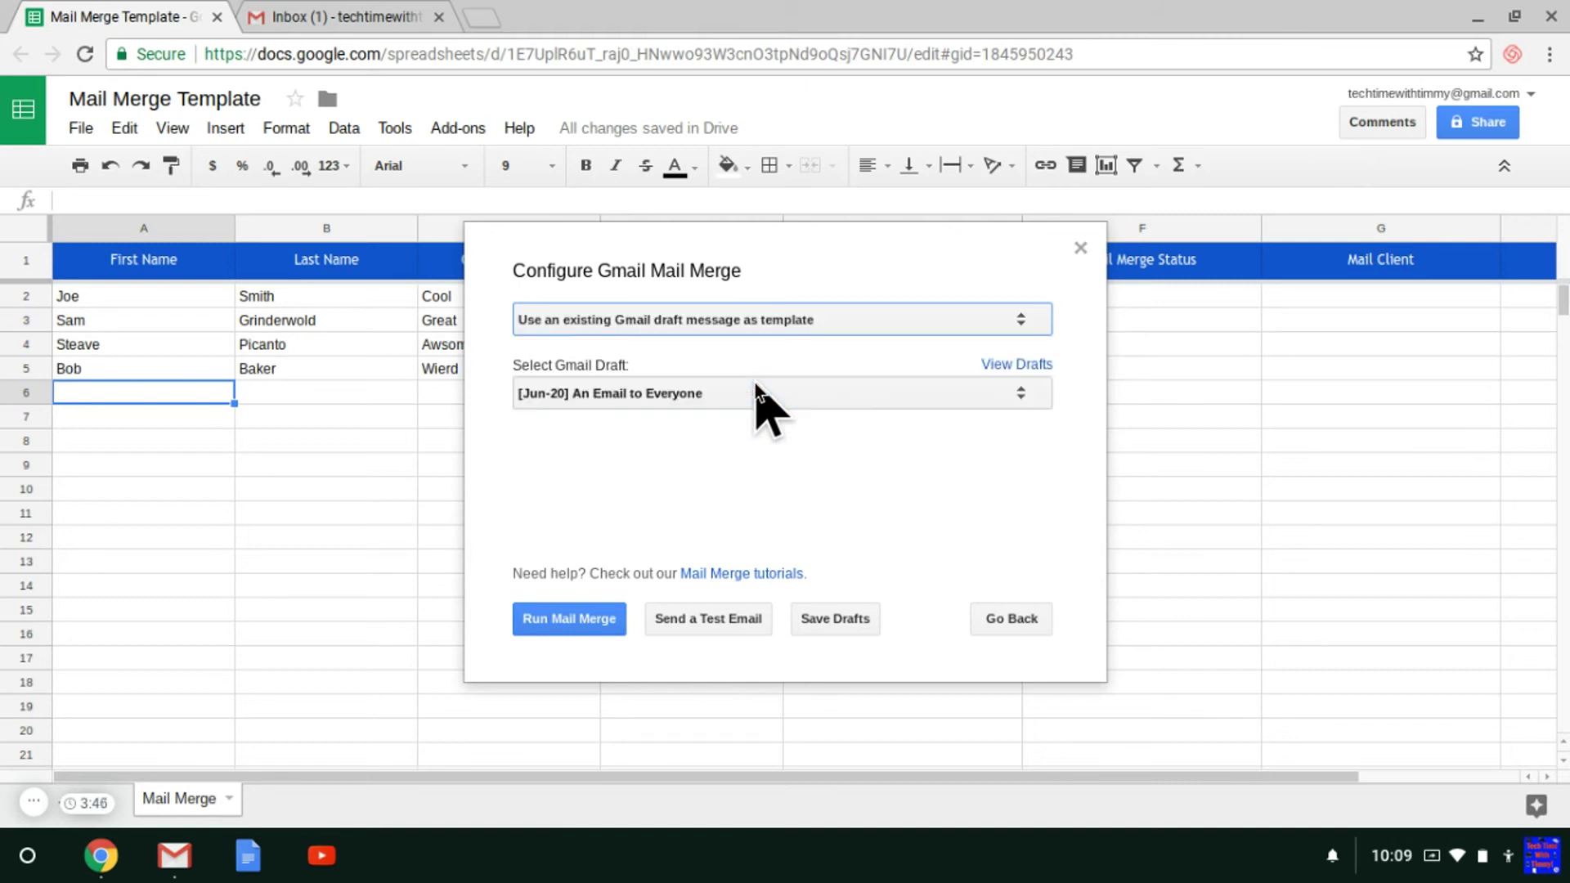
{"action": "left_click", "coordinate": [754, 386]}
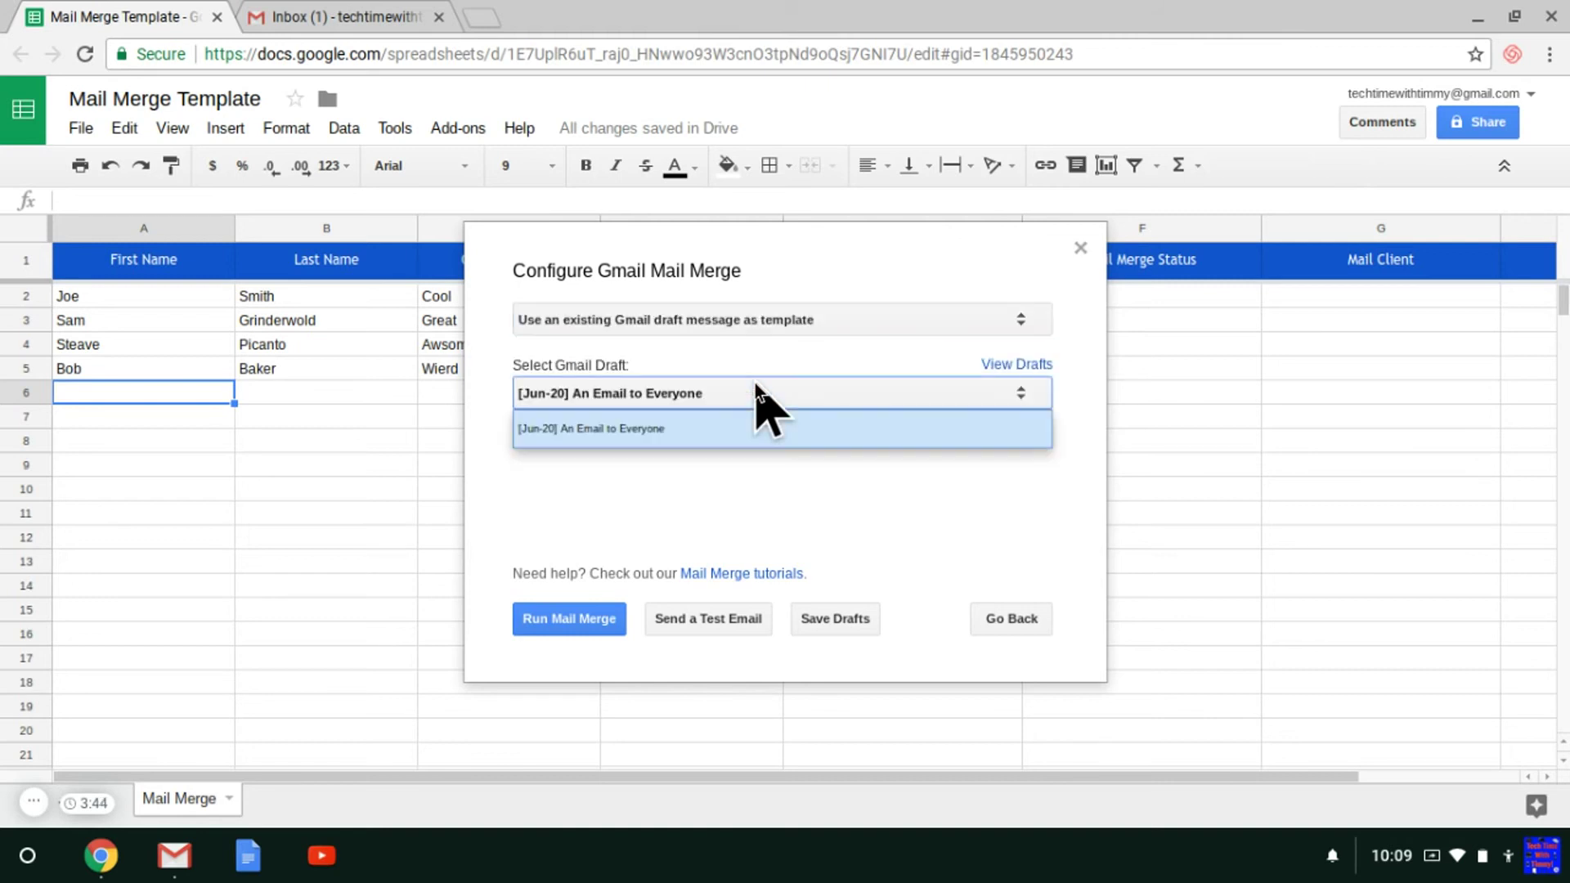
{"action": "left_click", "coordinate": [664, 428]}
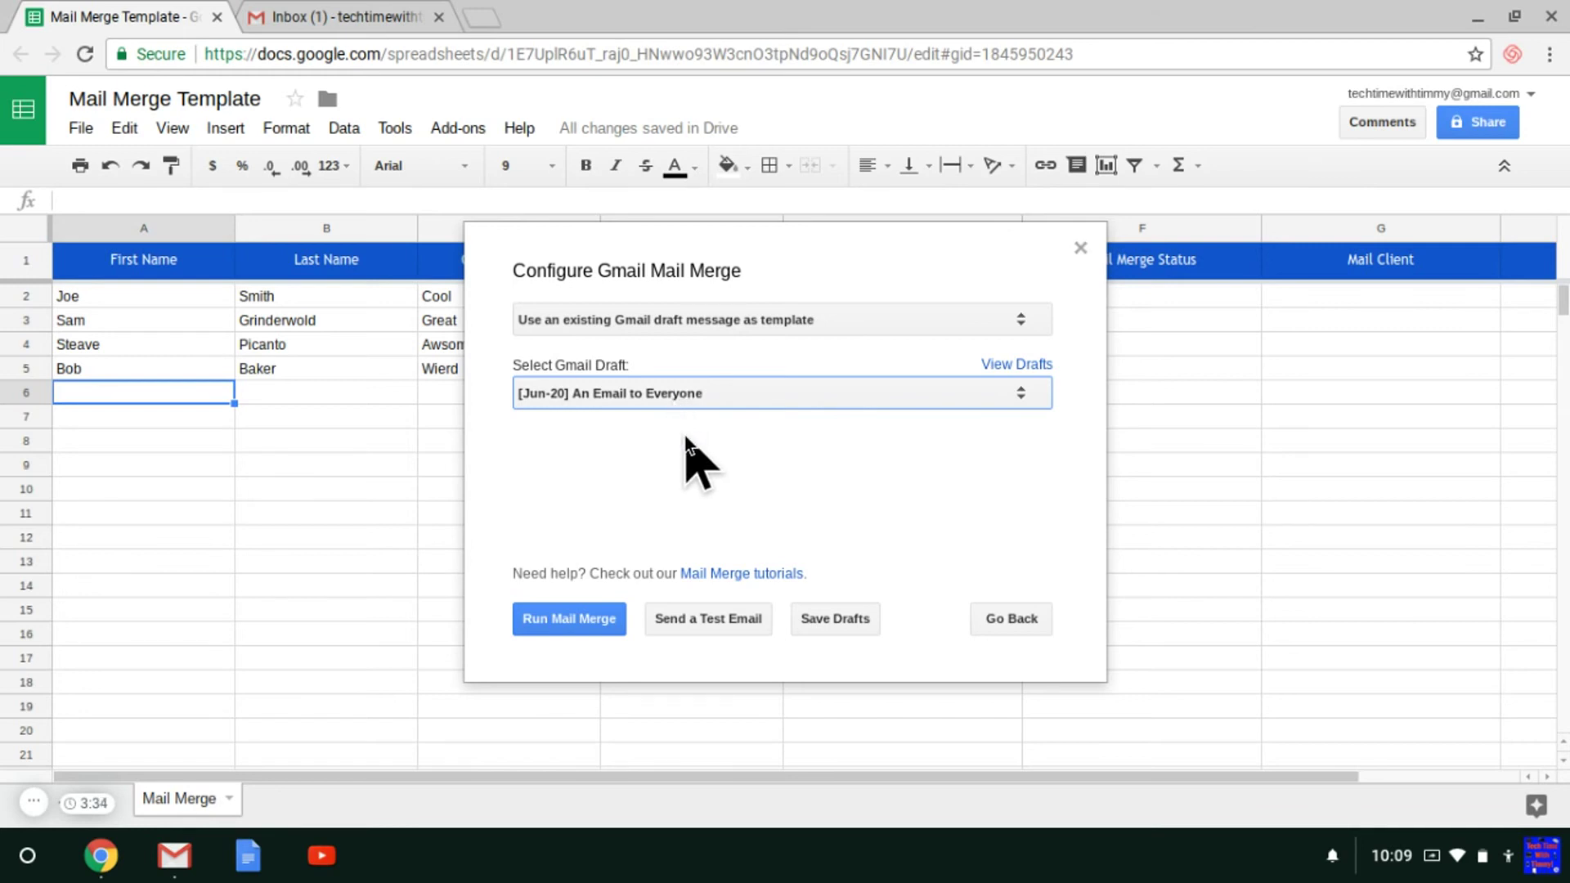
{"action": "left_click", "coordinate": [584, 627]}
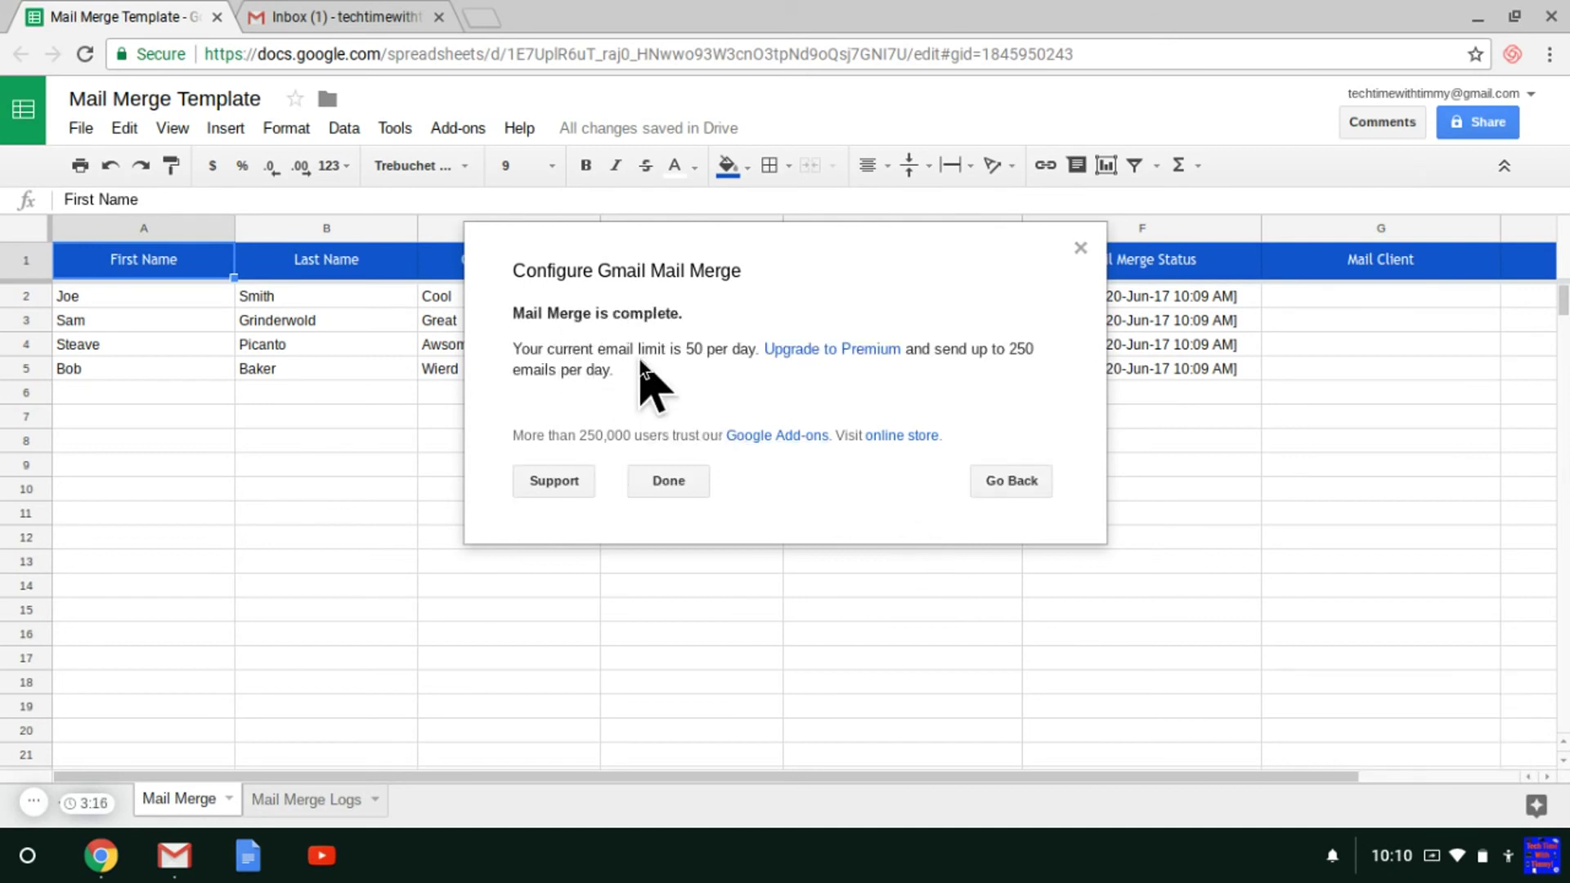
Dismiss the completion message, review the Mail Merge Logs sheet, and return to Mail Merge
{"action": "left_click", "coordinate": [669, 480]}
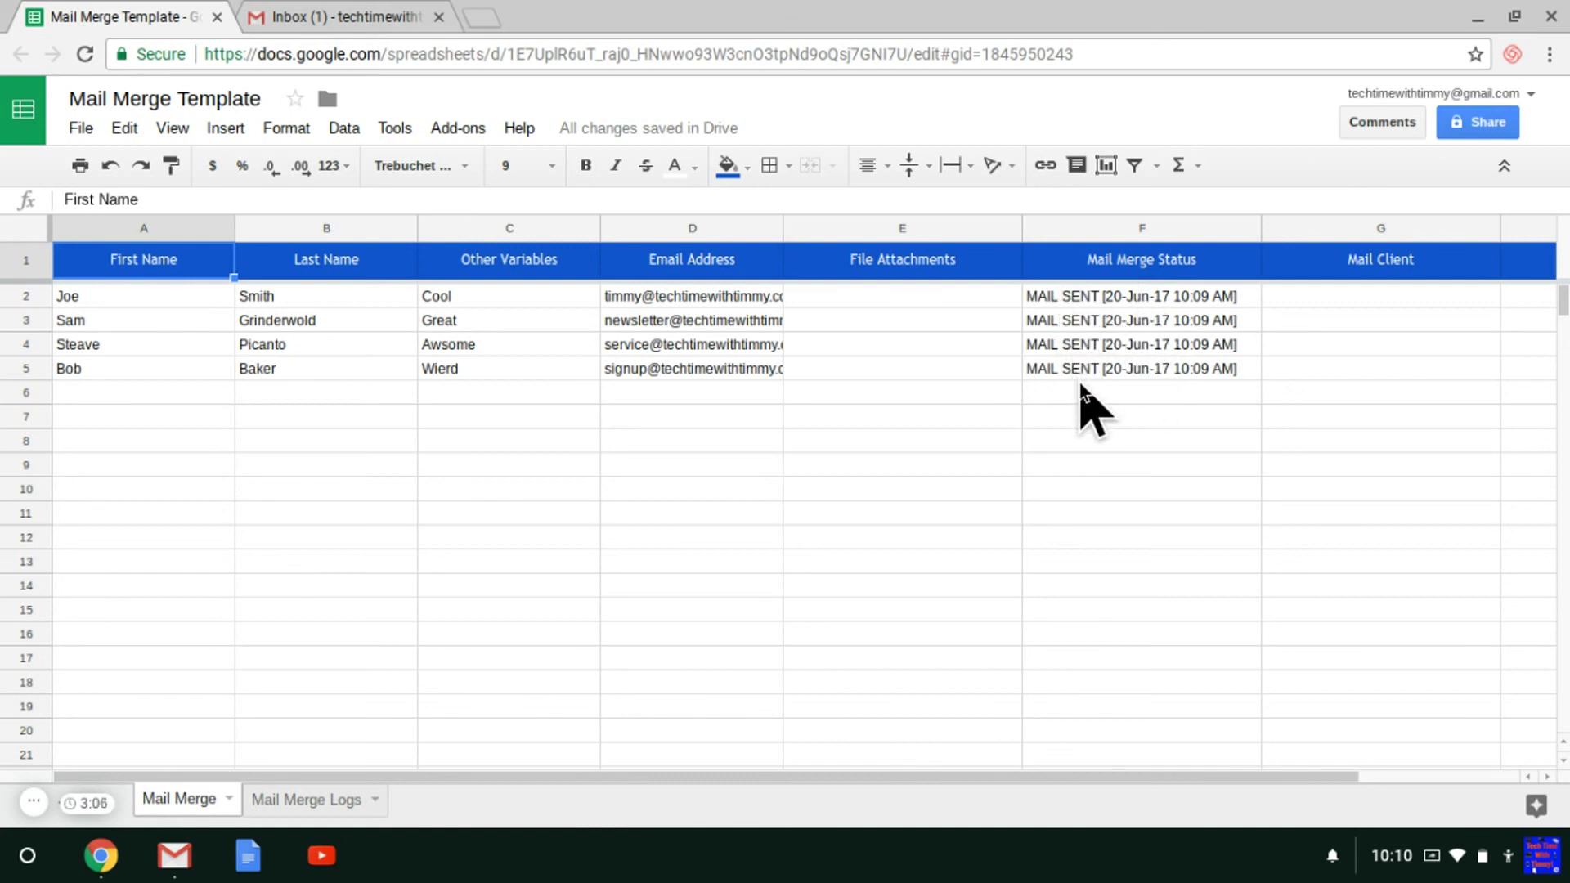
{"action": "left_click", "coordinate": [302, 801]}
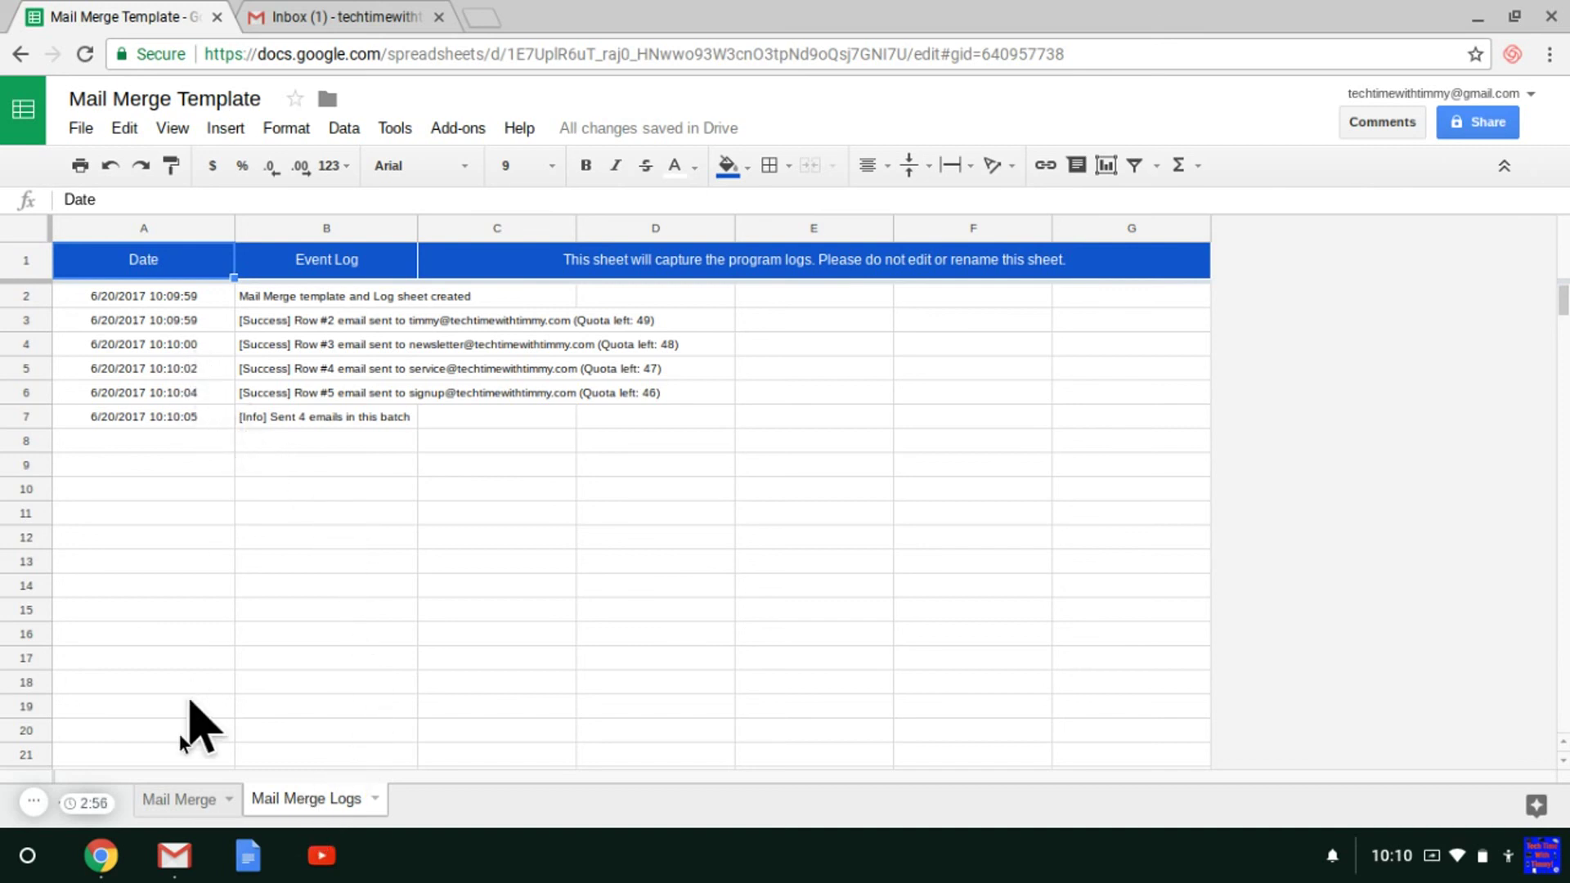
{"action": "left_click", "coordinate": [161, 803]}
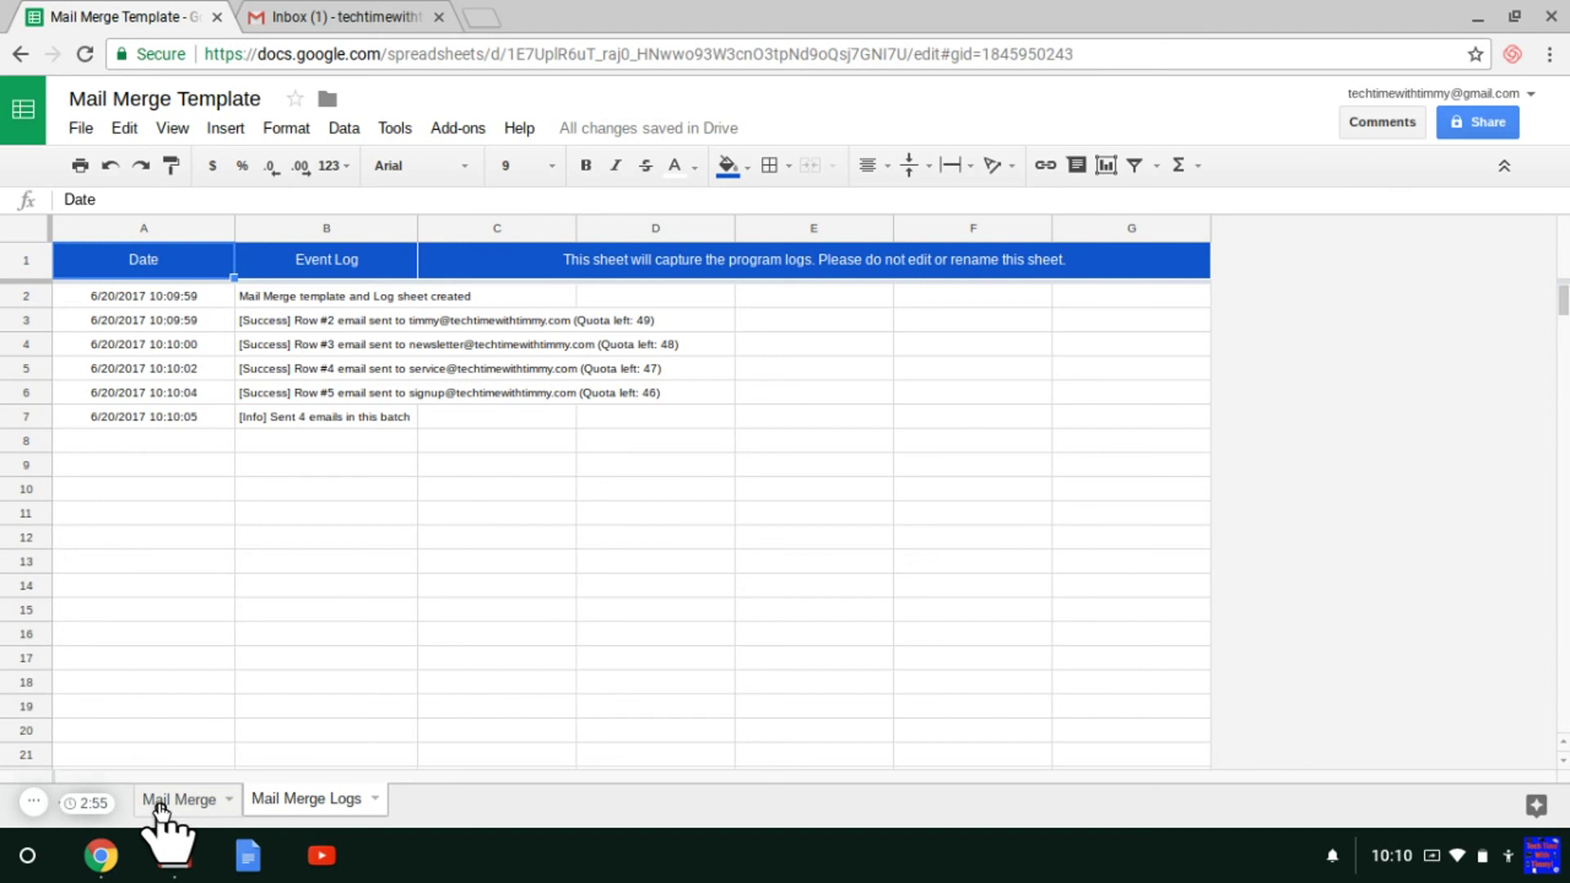